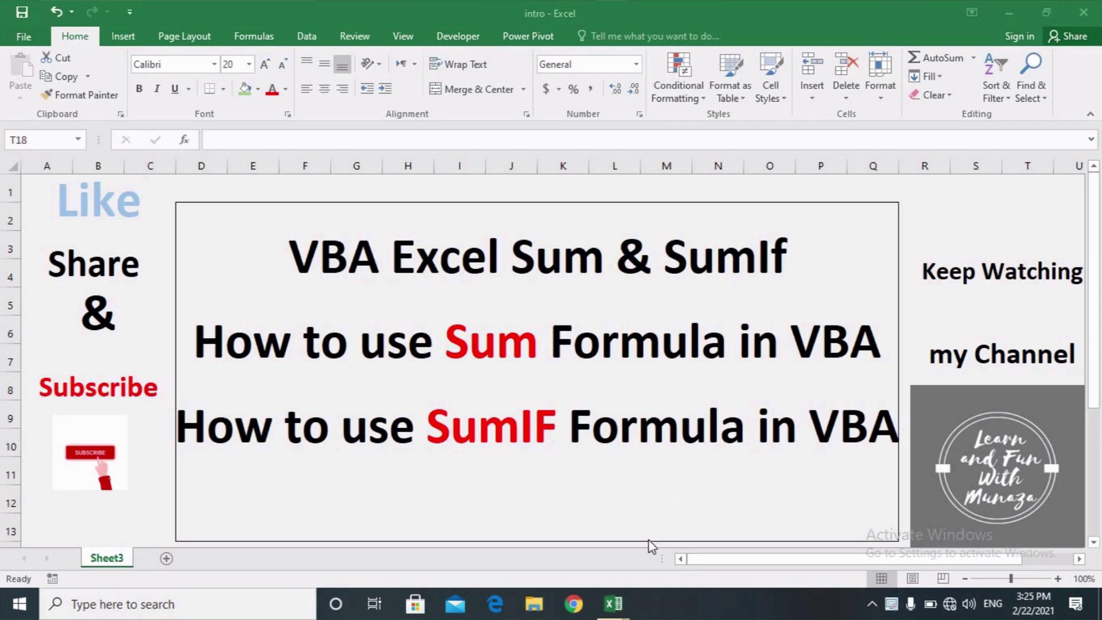
Step: Switch to the Book4 workbook that holds the Name and Marks list
click(620, 605)
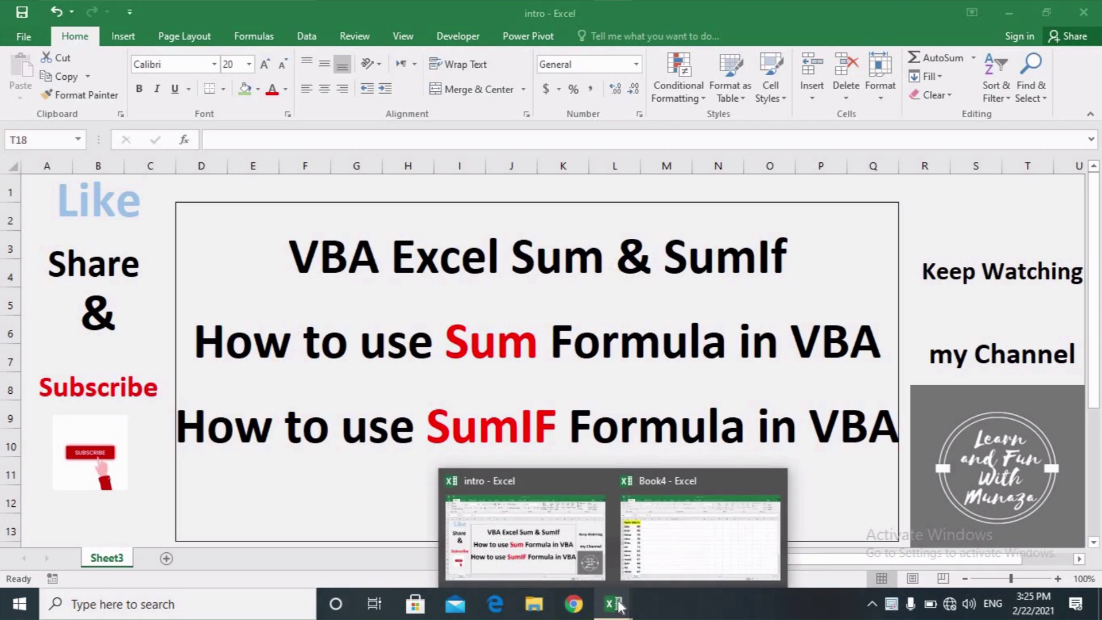
click(671, 568)
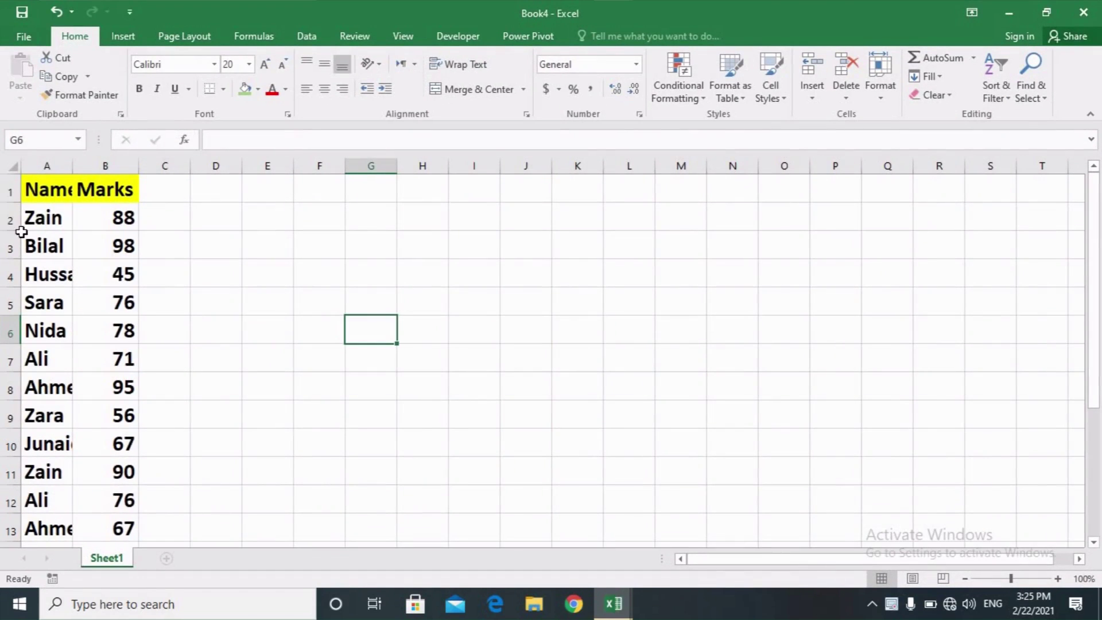
Step: Widen column A to fit the student names
double_click(73, 166)
scroll(880, 362, down, 2)
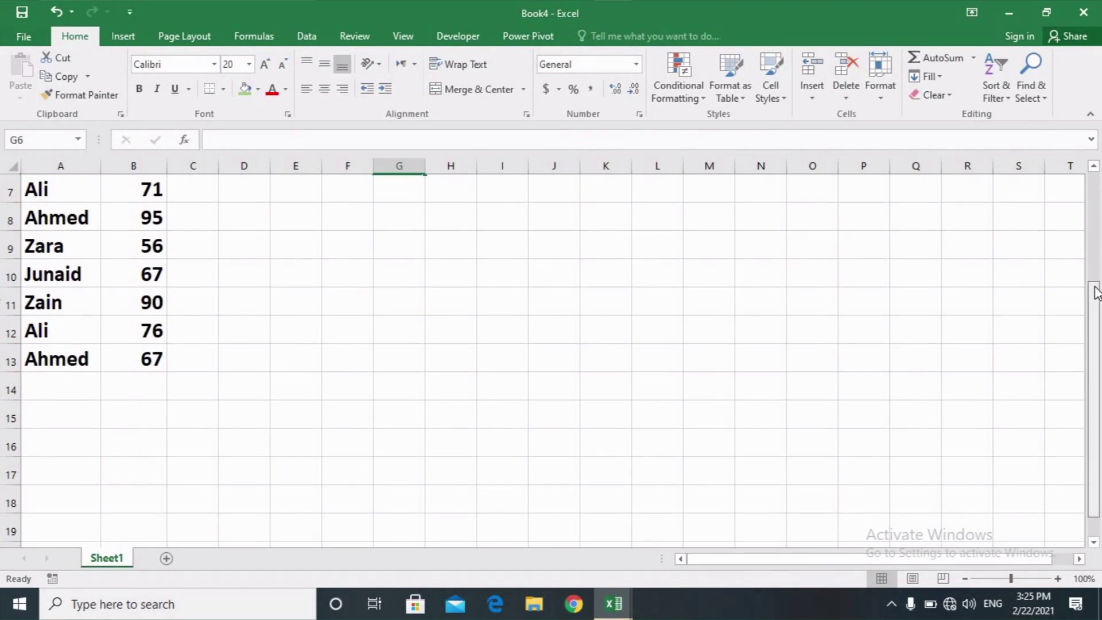
drag(1096, 292, 1100, 250)
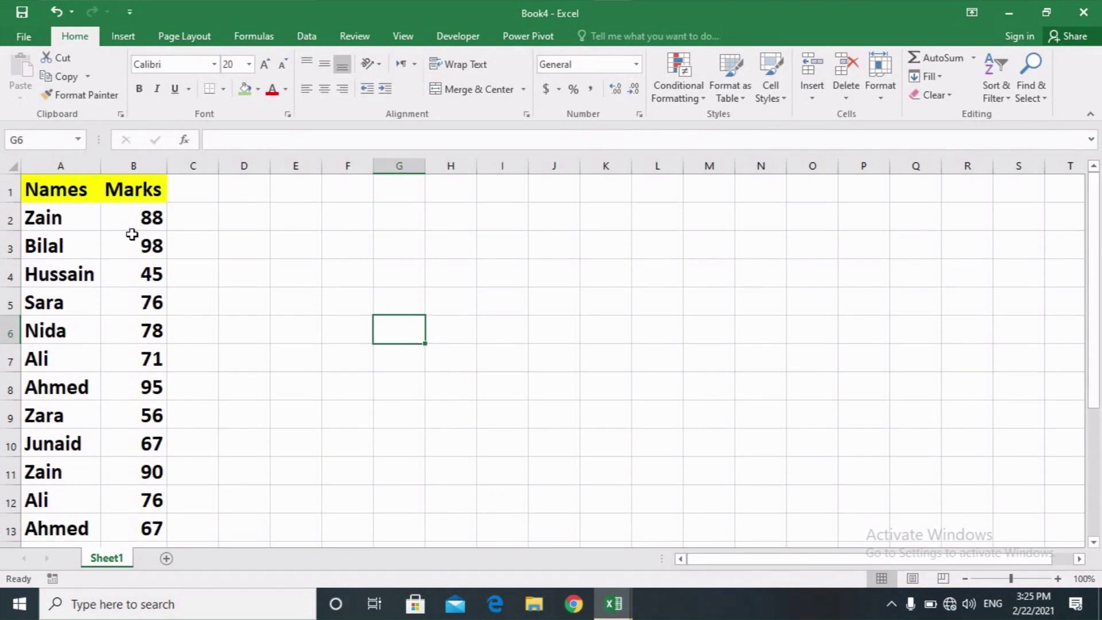
drag(1092, 233, 1095, 344)
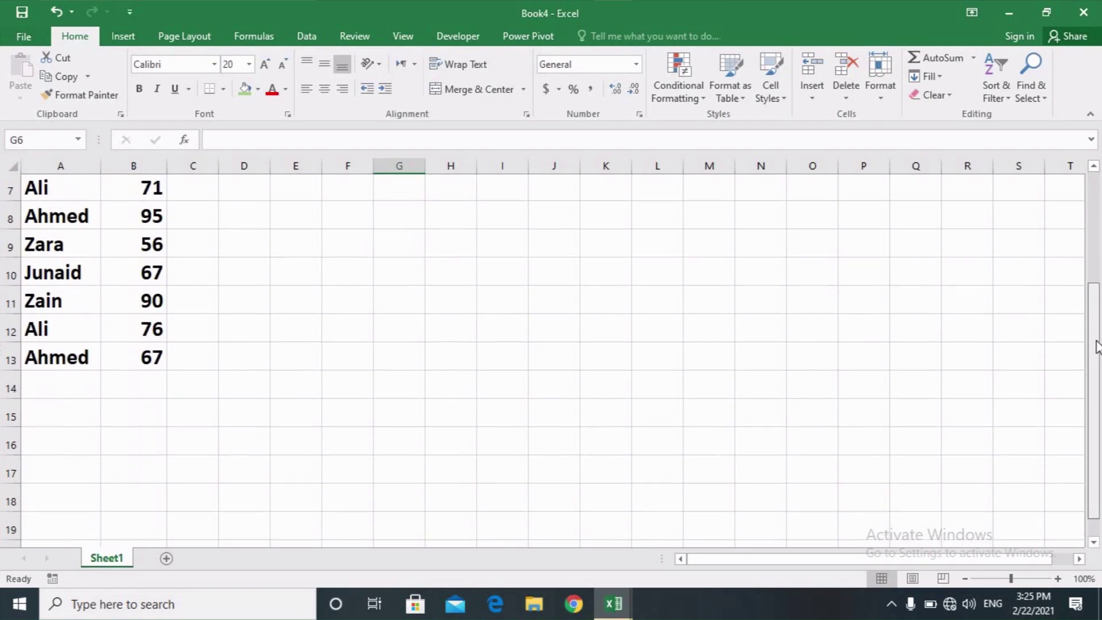
Step: Enter =SUM(B2:B13) in B14 to total the marks, giving 907
click(154, 386)
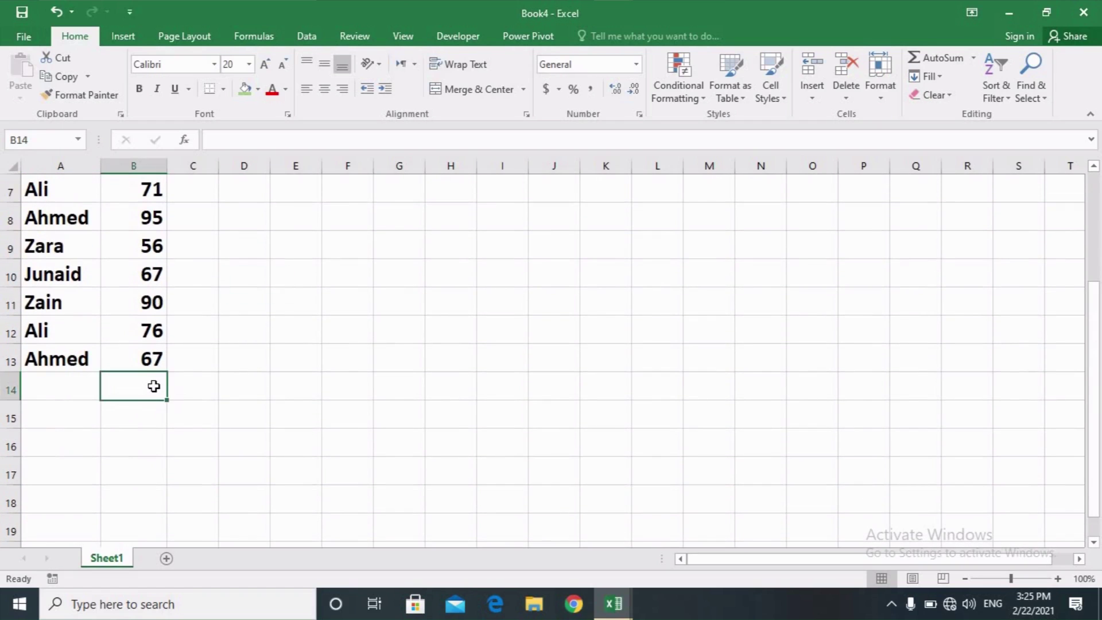
text(=)
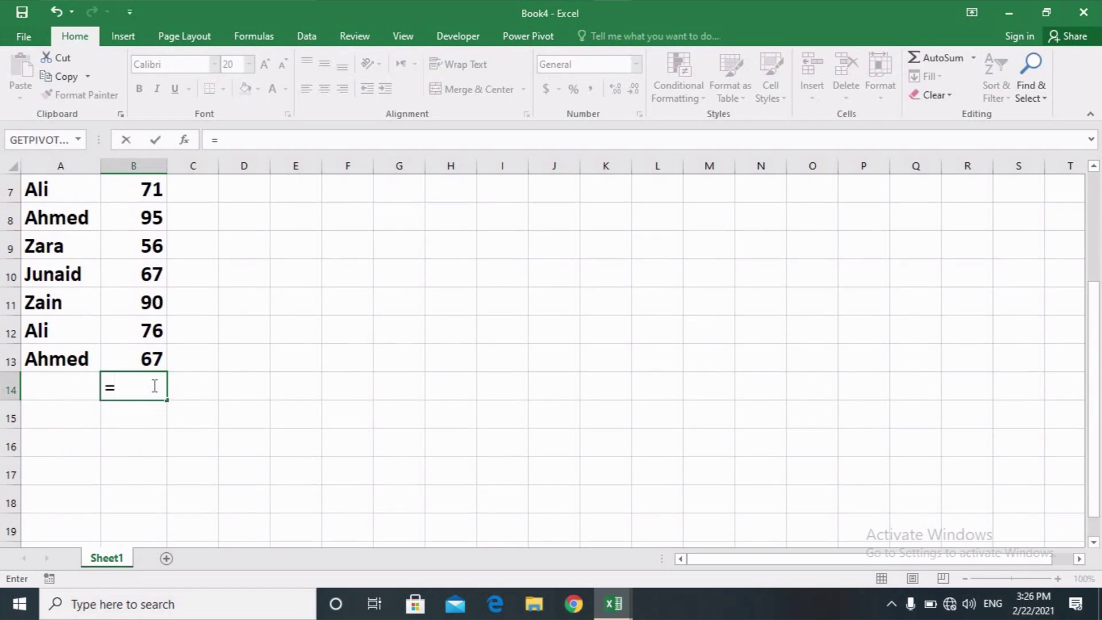
text(sum*)
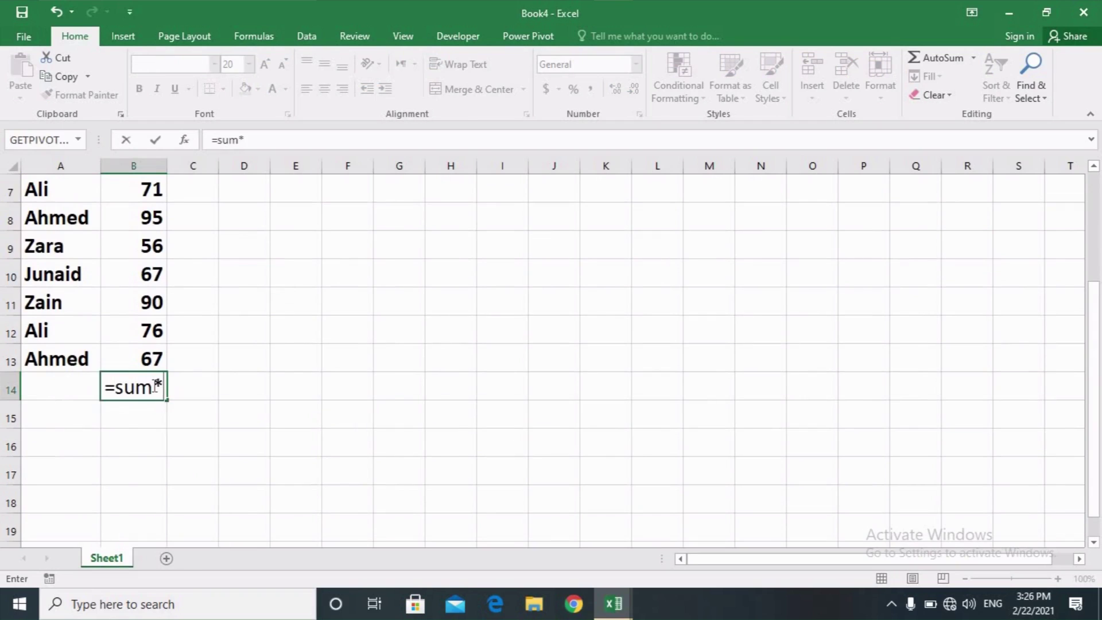
key(BackSpace)
text(()
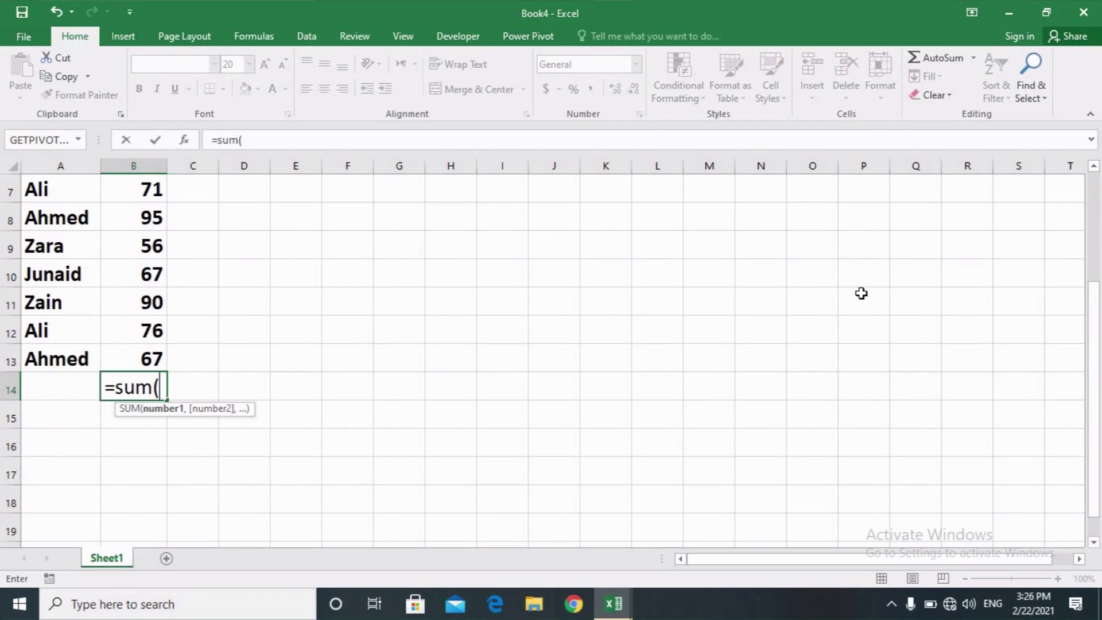
drag(1094, 327, 1097, 221)
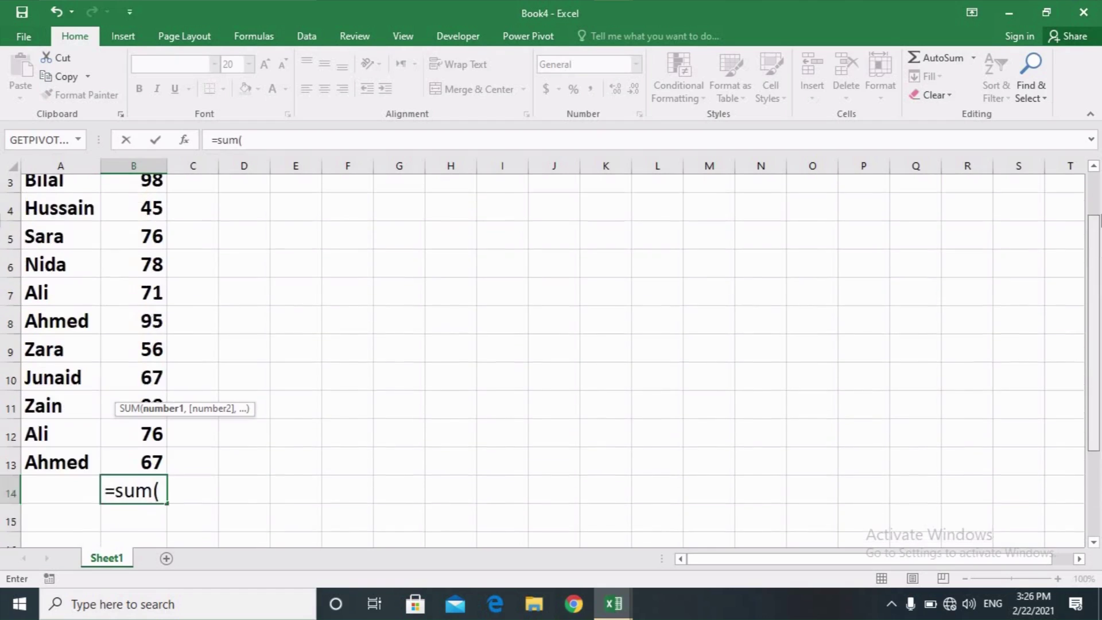
scroll(112, 189, up, 1)
click(136, 212)
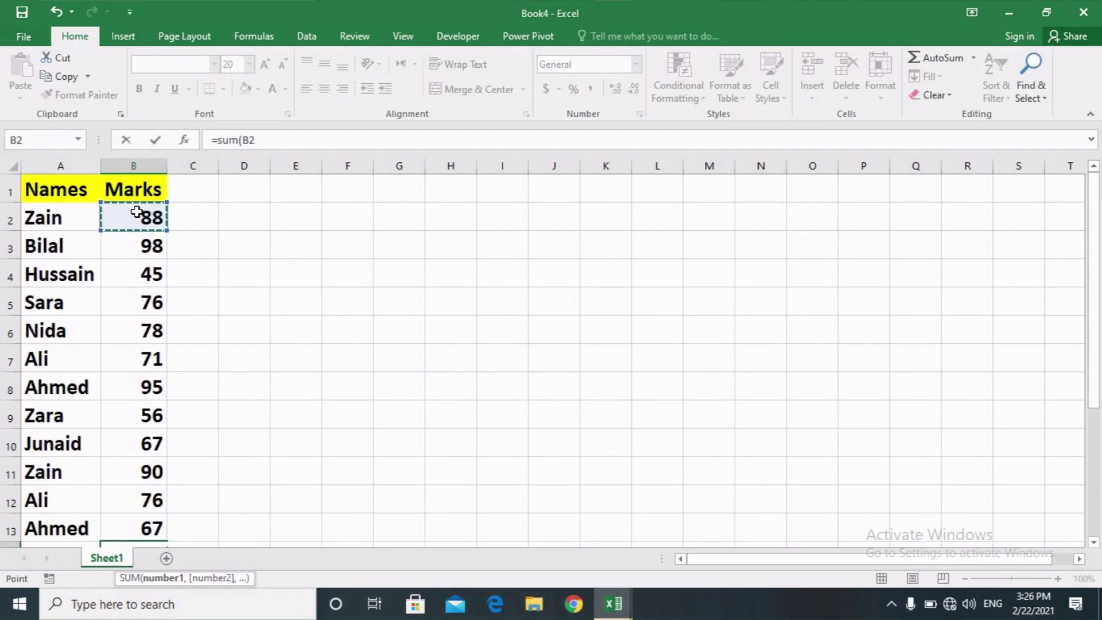
key(shift+Down)
key(shift+Down)
key(shift+Down)
key(shift+Down)
key(shift+Down)
key(shift+Down)
key(shift+Down)
key(shift+Down)
key(shift+Down)
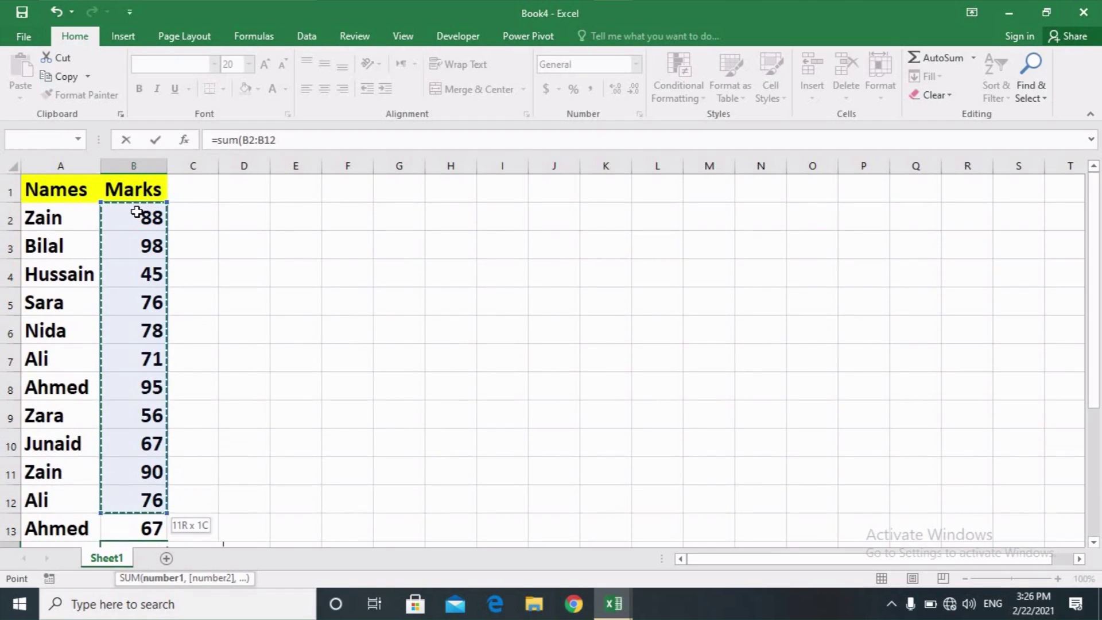
key(shift+Down)
key(Return)
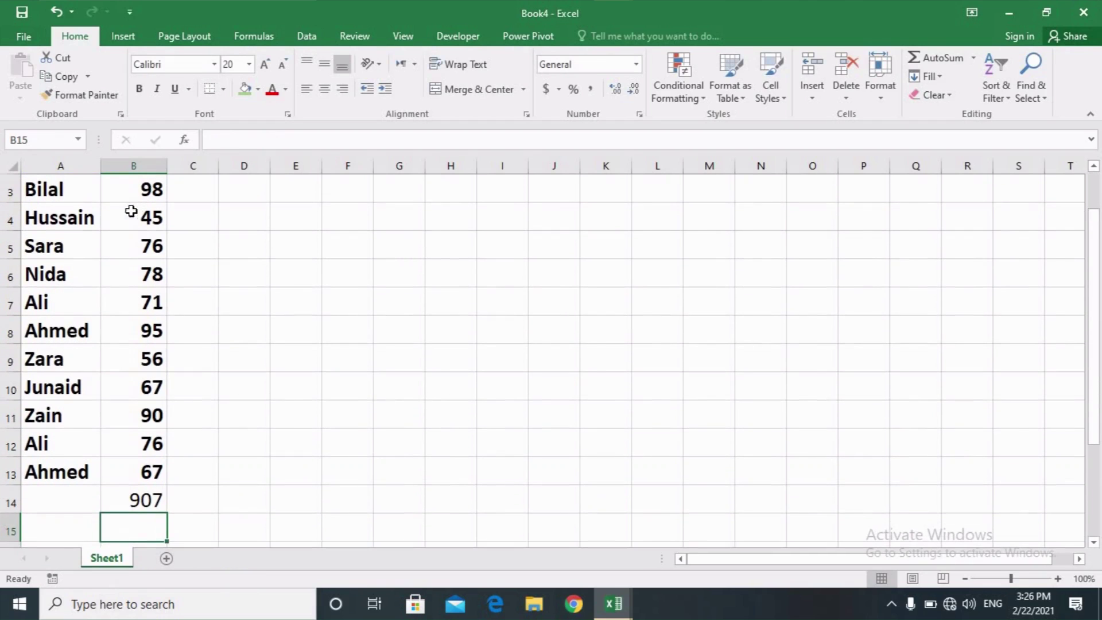
click(146, 504)
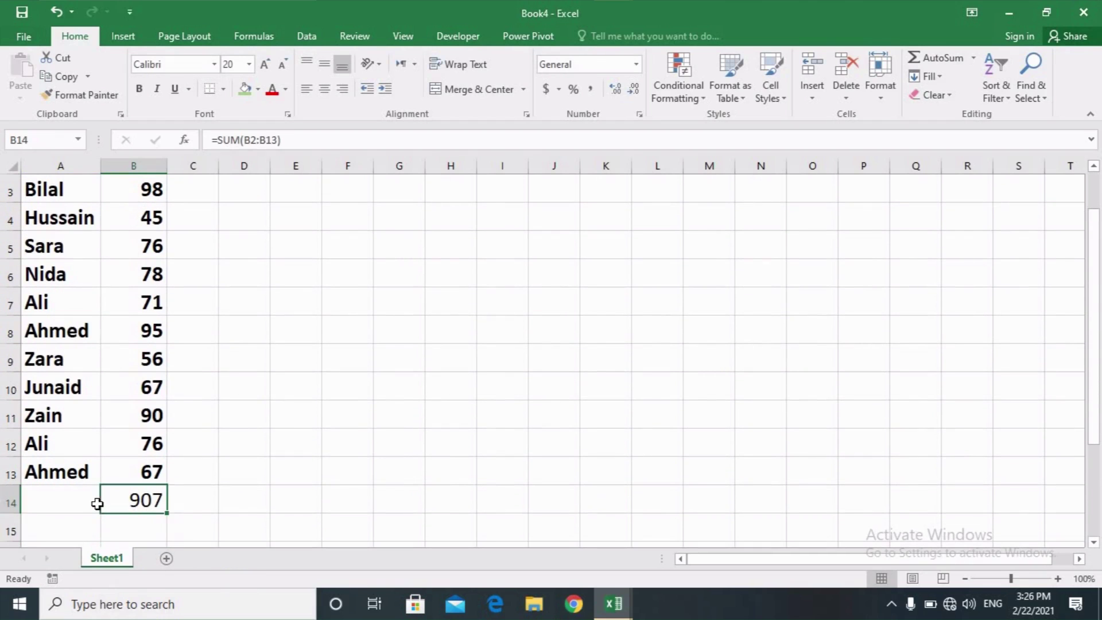
Step: Label cell A14 as Total
click(67, 498)
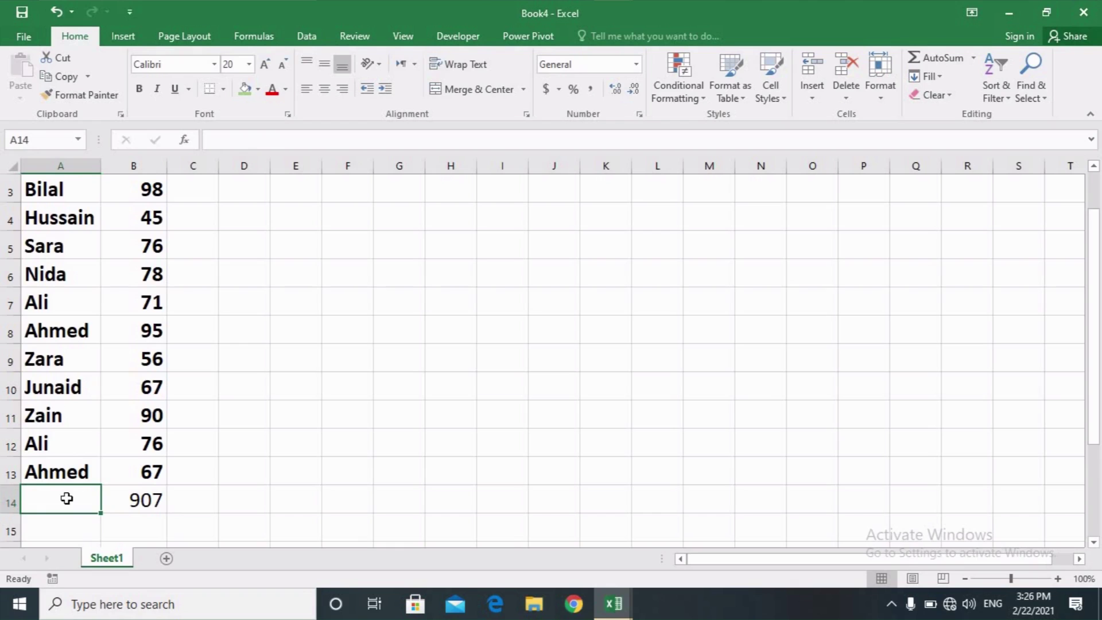
text(Total)
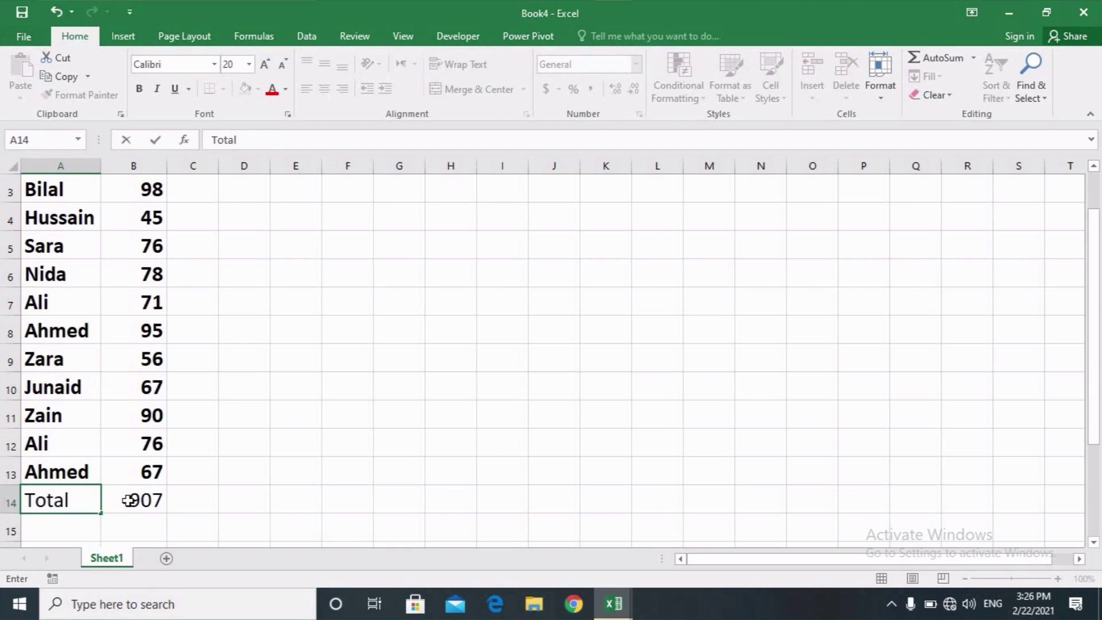
click(502, 443)
drag(1094, 315, 1095, 241)
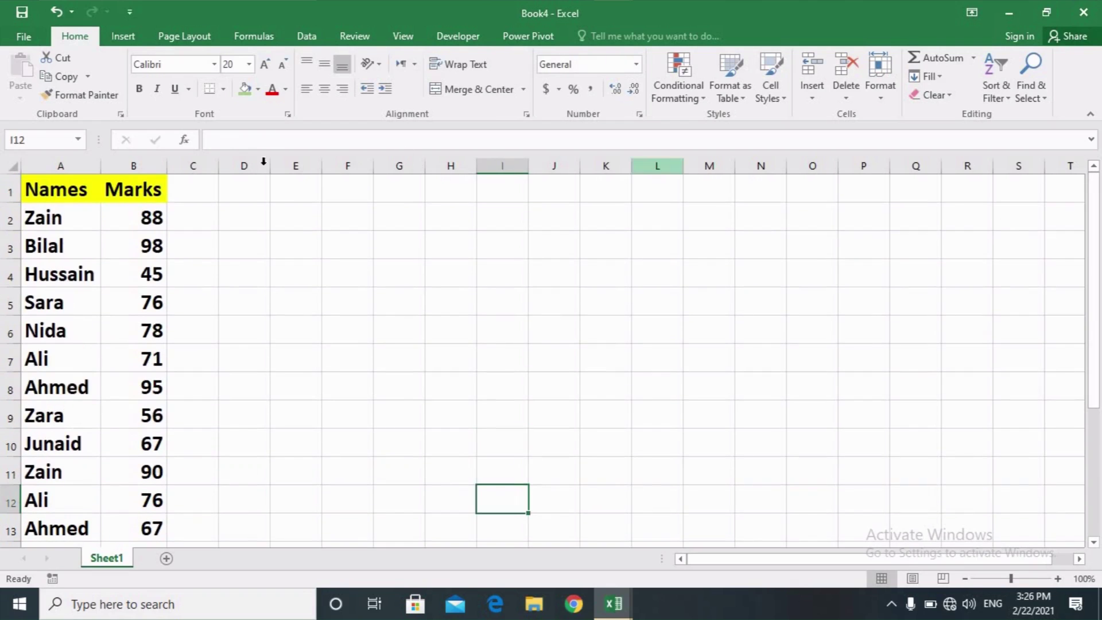
Step: Enter the label Sum in cell D2
click(253, 210)
text(Sum)
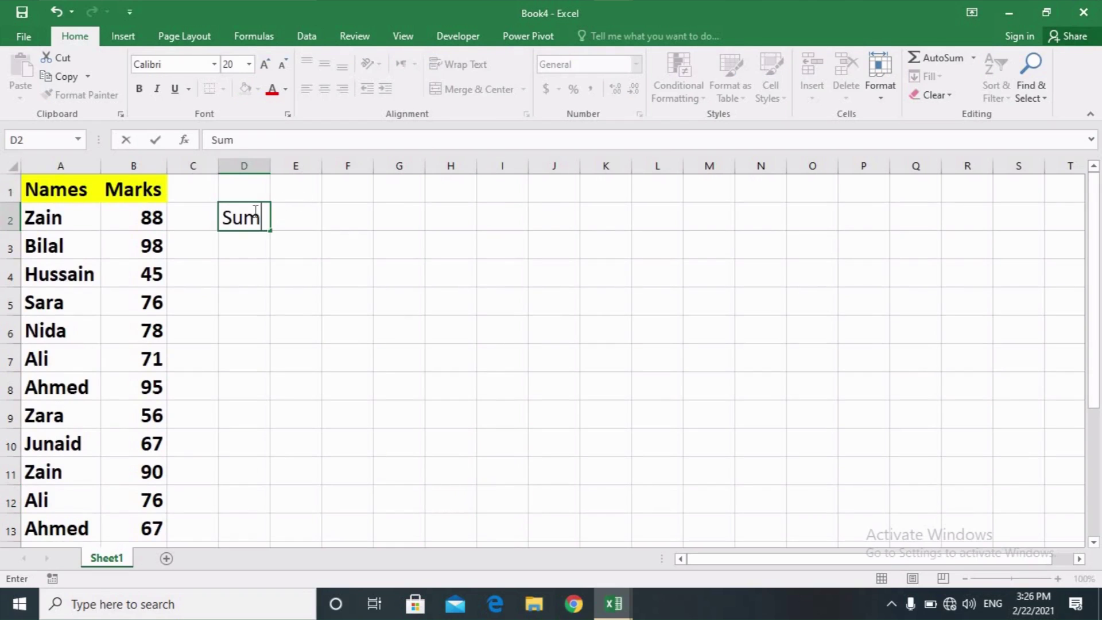
key(Tab)
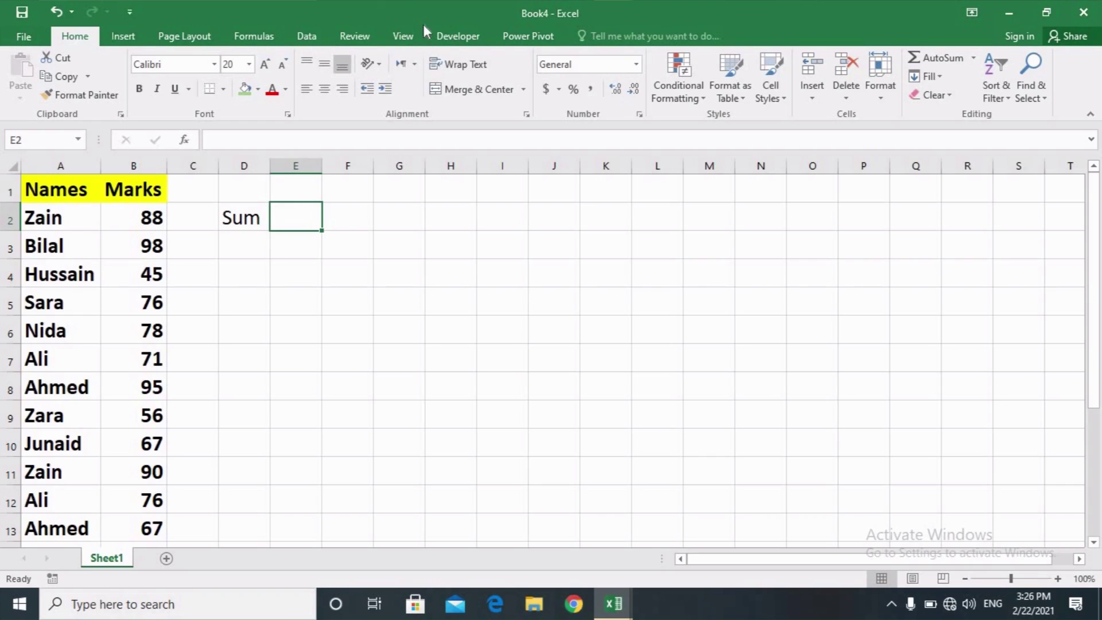
Step: Open the Visual Basic editor from the Developer tab, maximized
click(457, 36)
click(20, 77)
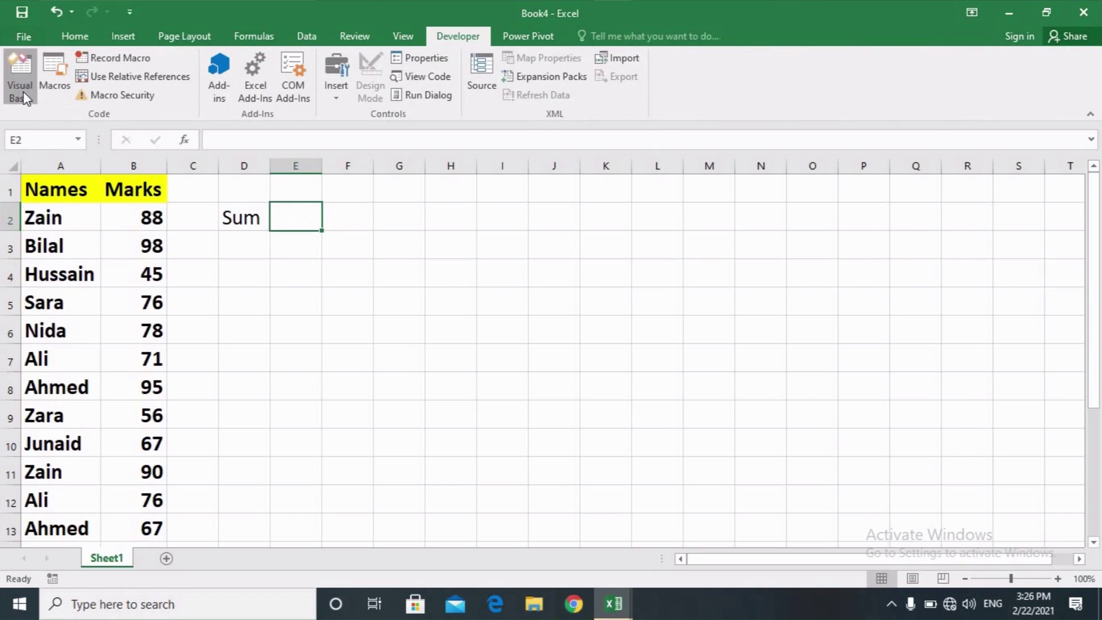
click(698, 26)
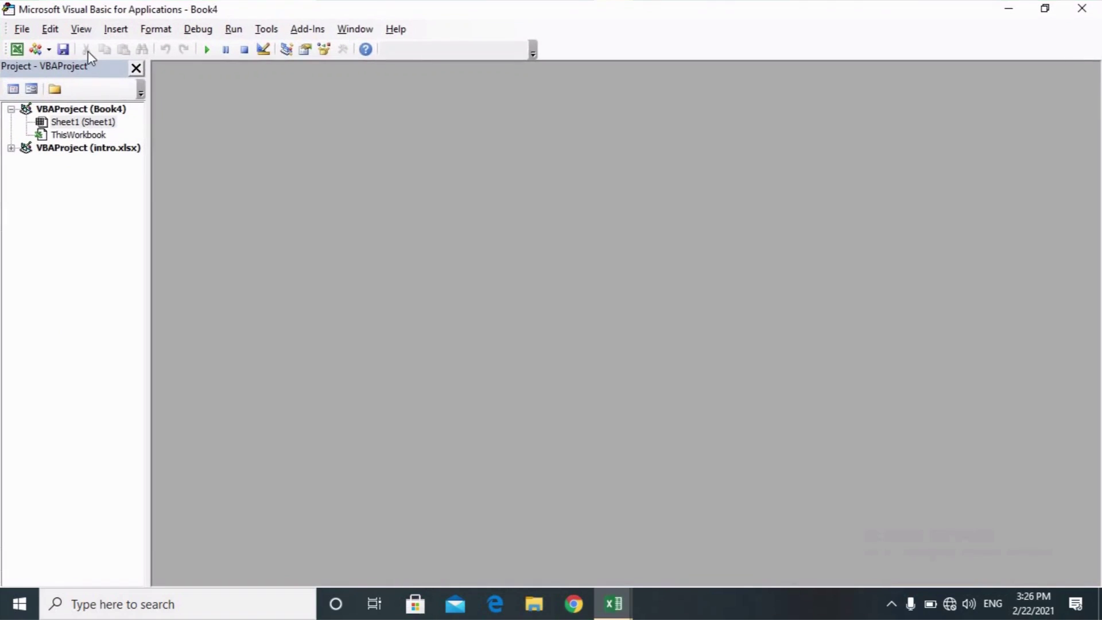
Step: Insert a new module and start a Sub sums() macro in it
click(50, 51)
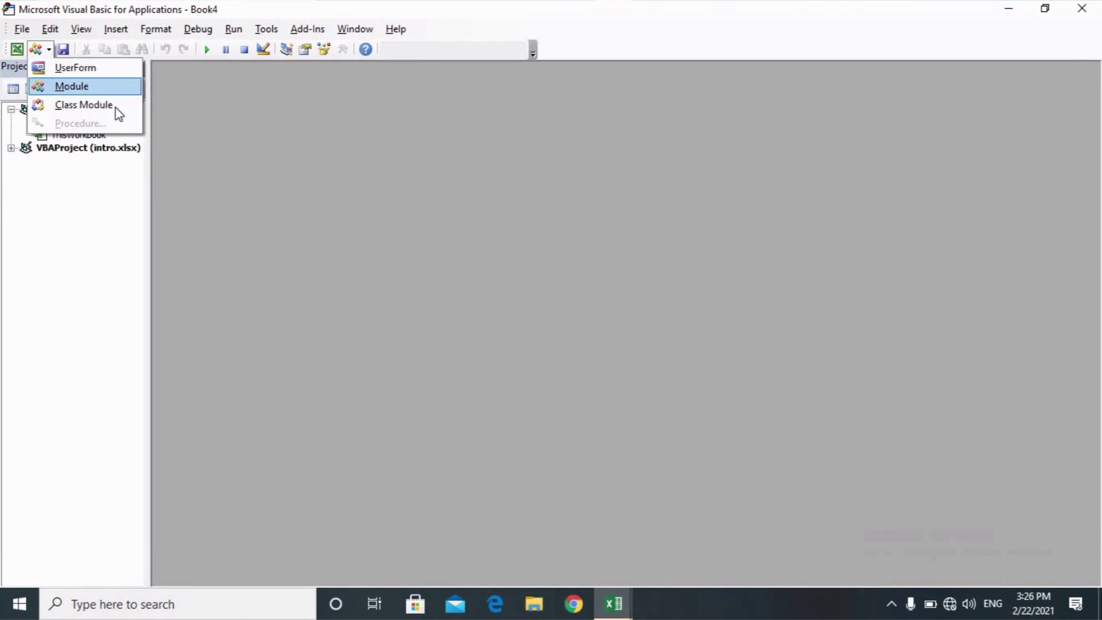
click(68, 84)
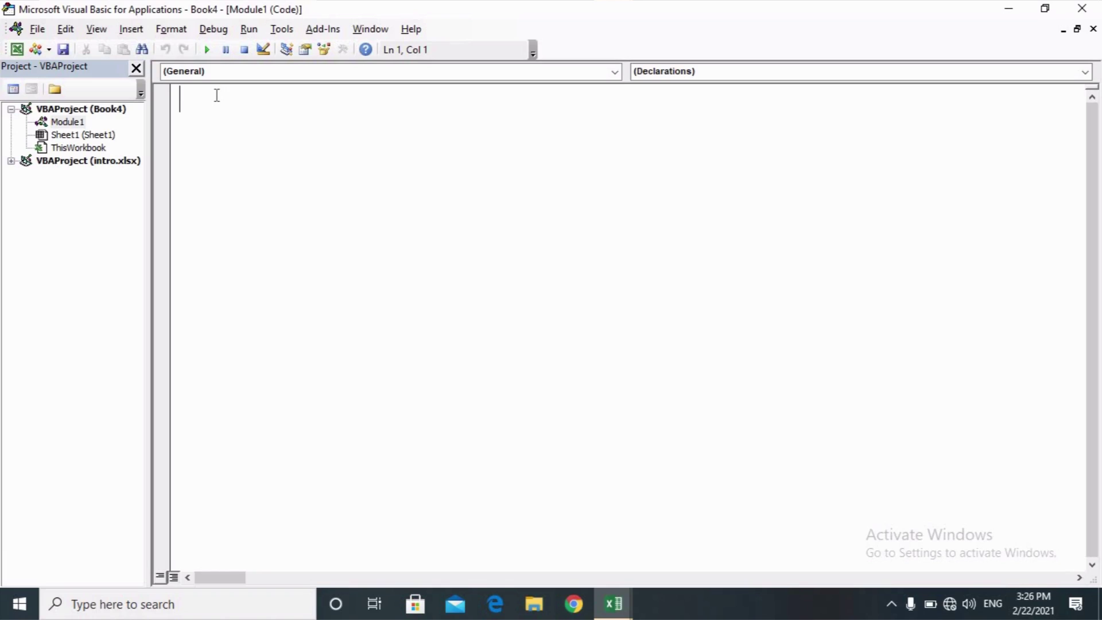
text(s)
text(ub )
text(su)
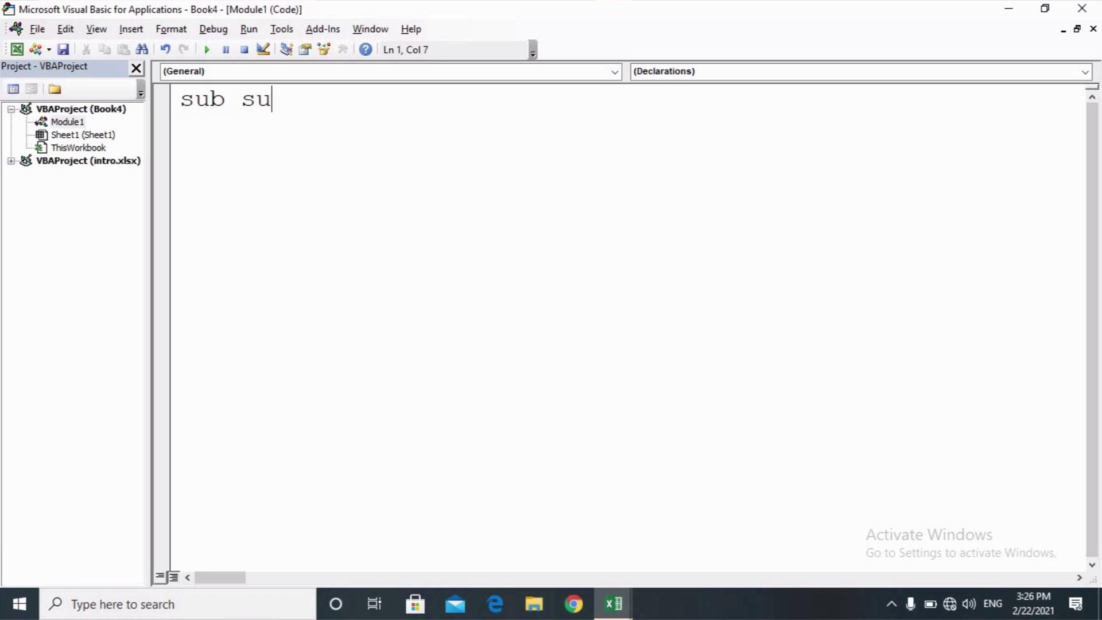
text(ms)
text(())
key(Return)
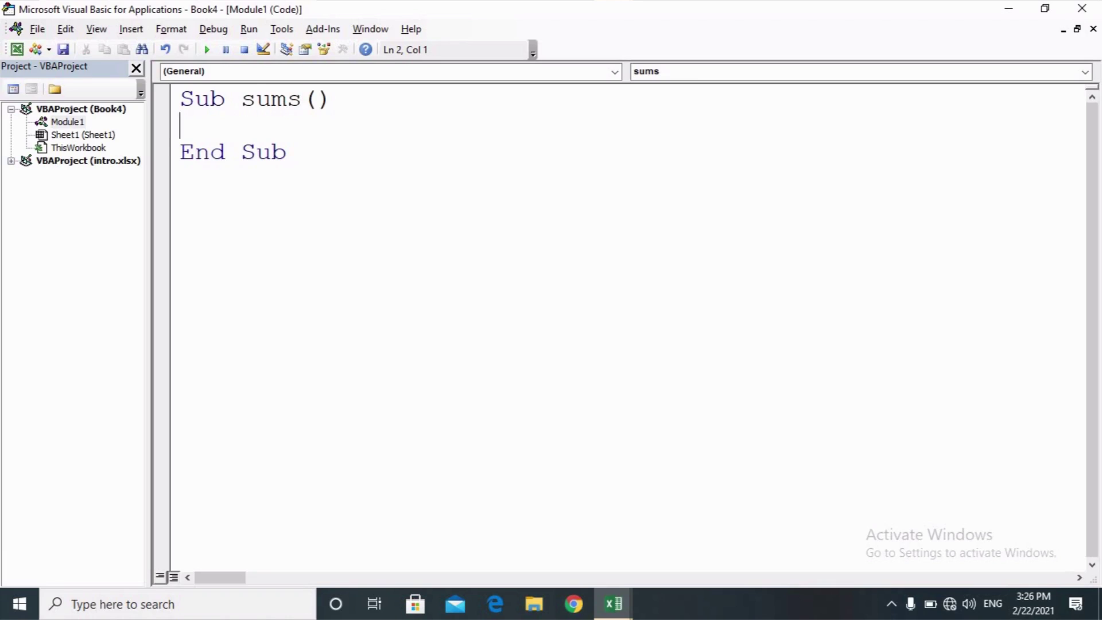
Step: Add a range("") line inside the macro and bring the Book4 sheet back into view
text(ra)
text(nge)
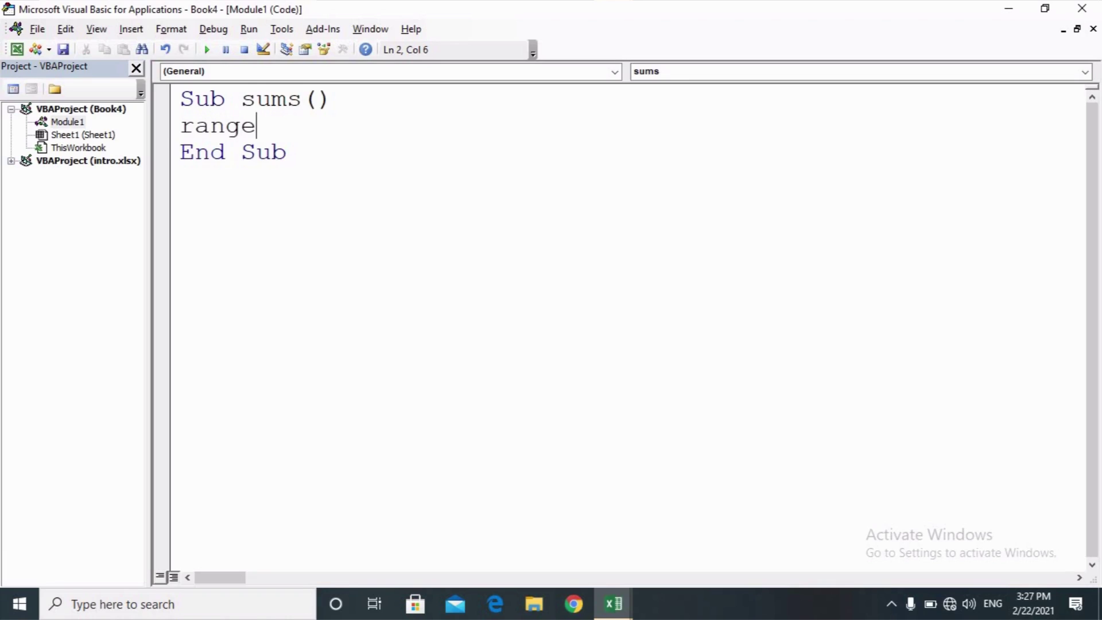
text(())
key(Left)
text("")
mouse_move(613, 604)
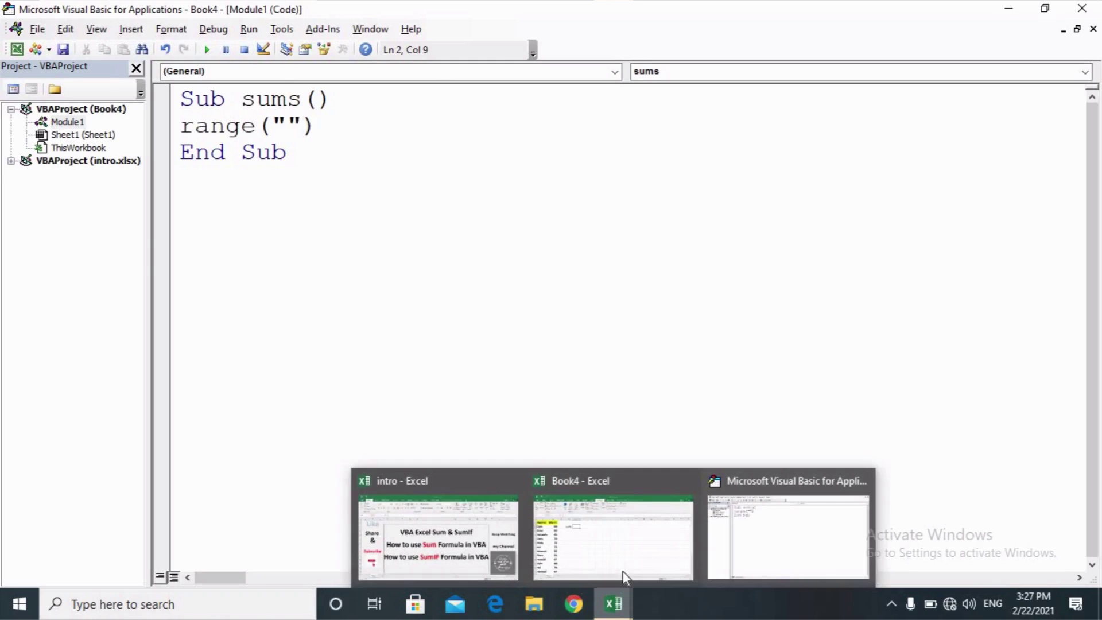
click(622, 571)
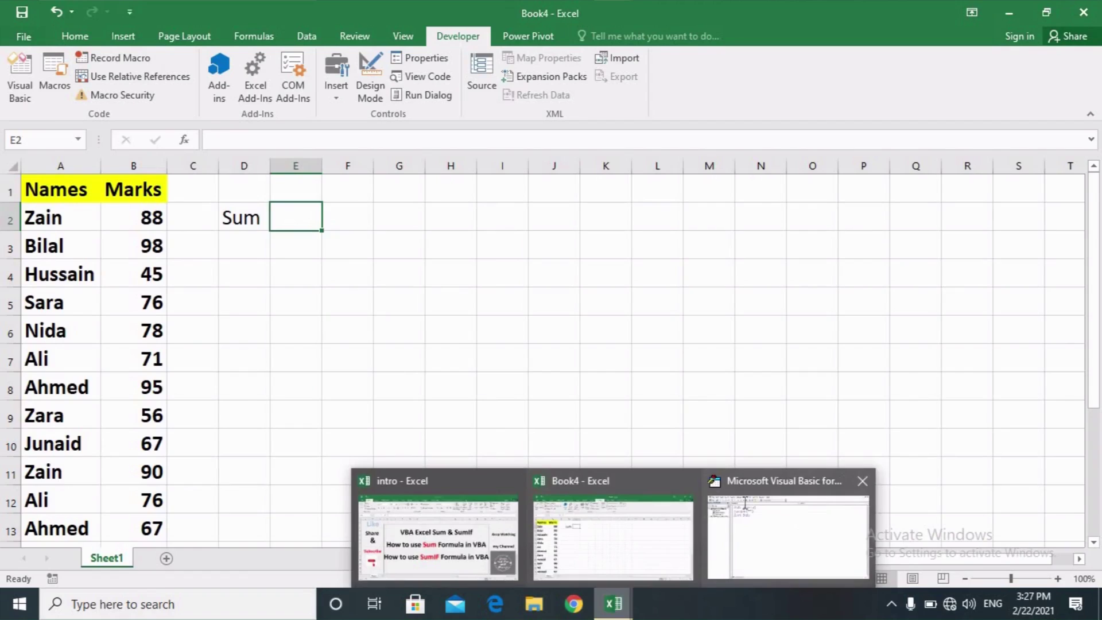
Step: Extend the line to range("E2").Value=WorksheetFunction.Sum(range( in the sums macro
click(745, 503)
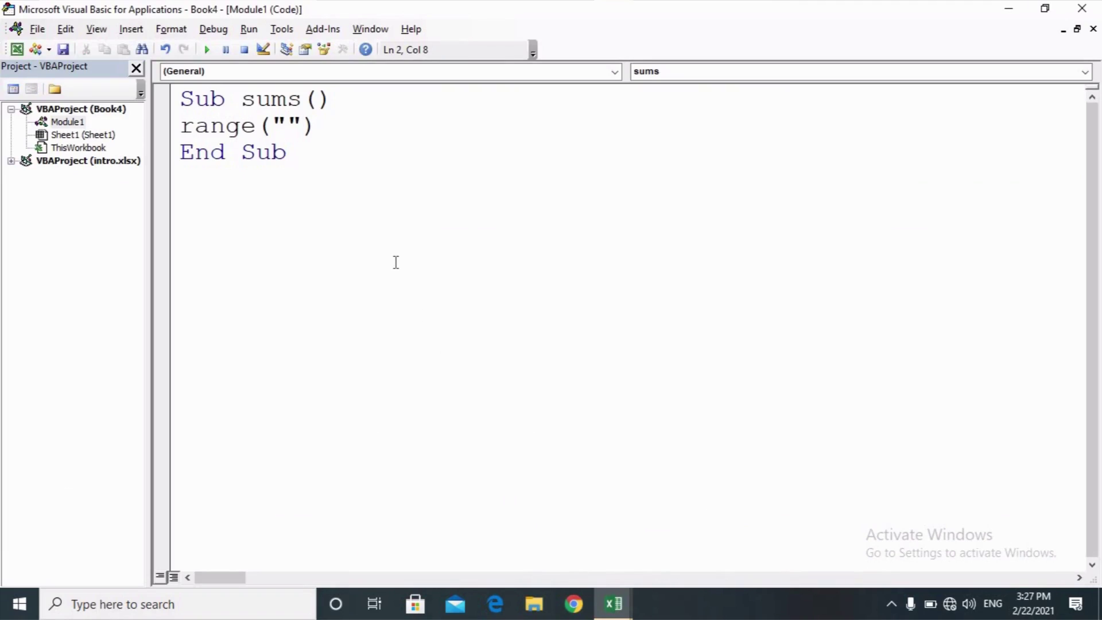
text(E2)
key(Right)
key(Right)
text(.va)
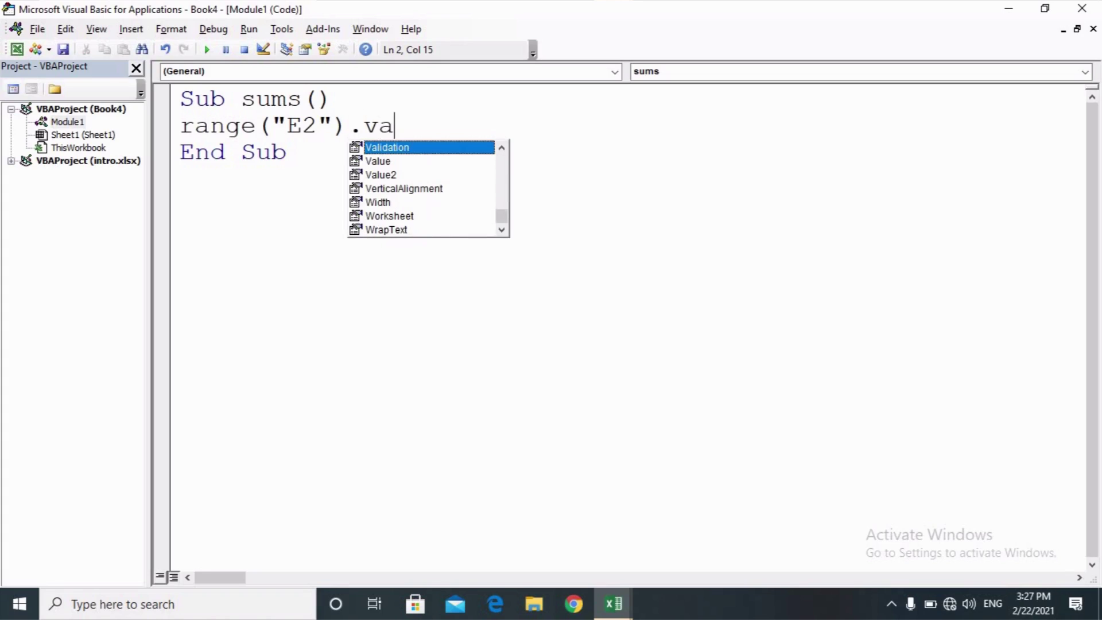
text(lue)
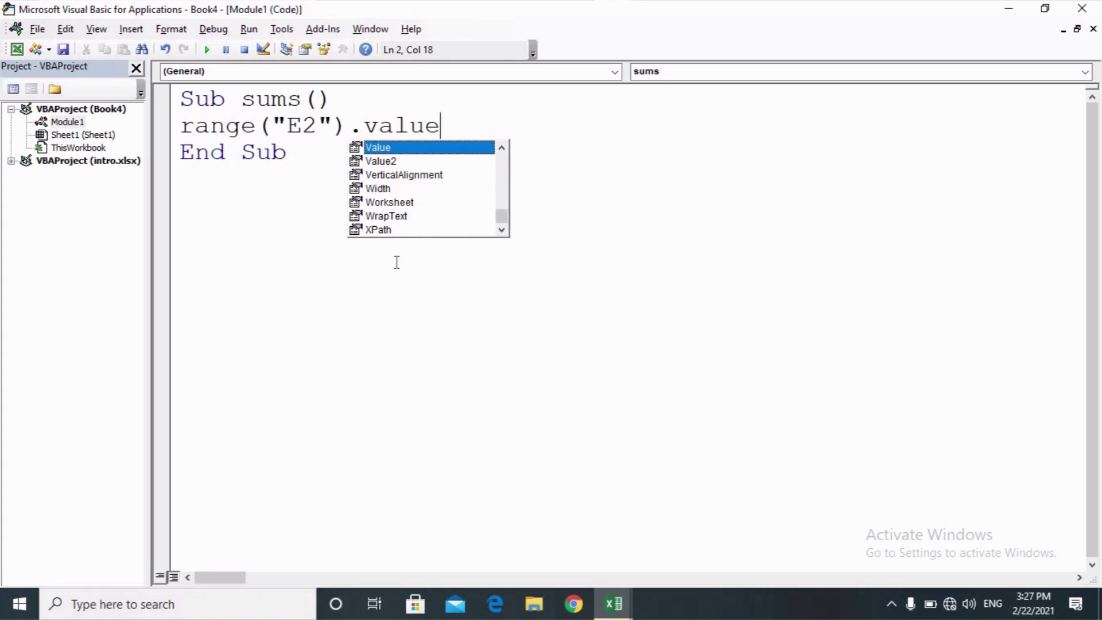
text(=wor)
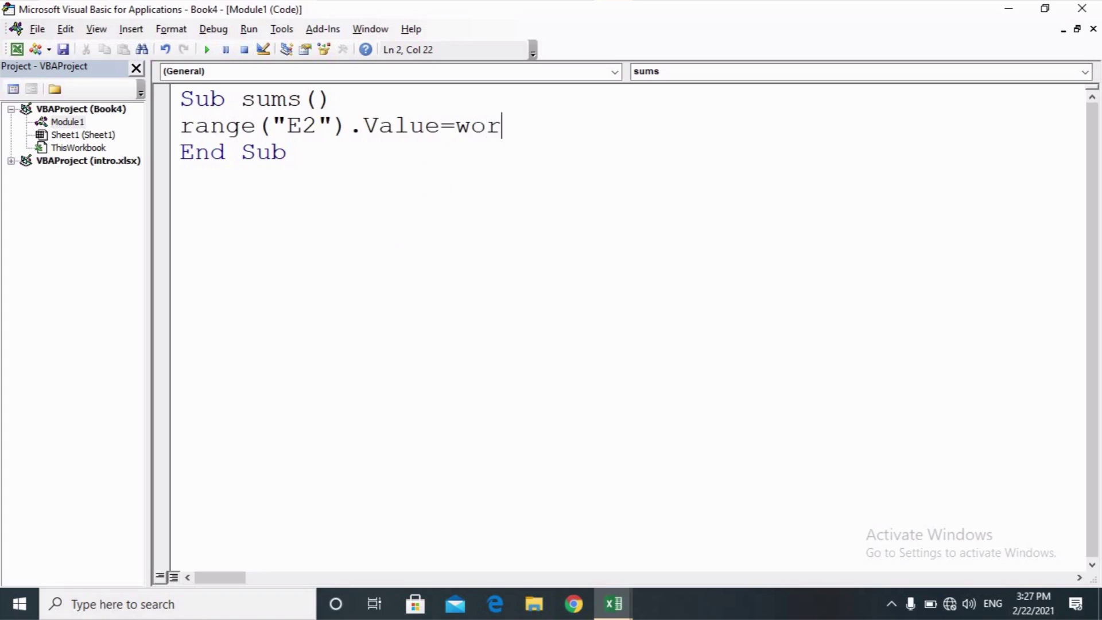
text(kshee)
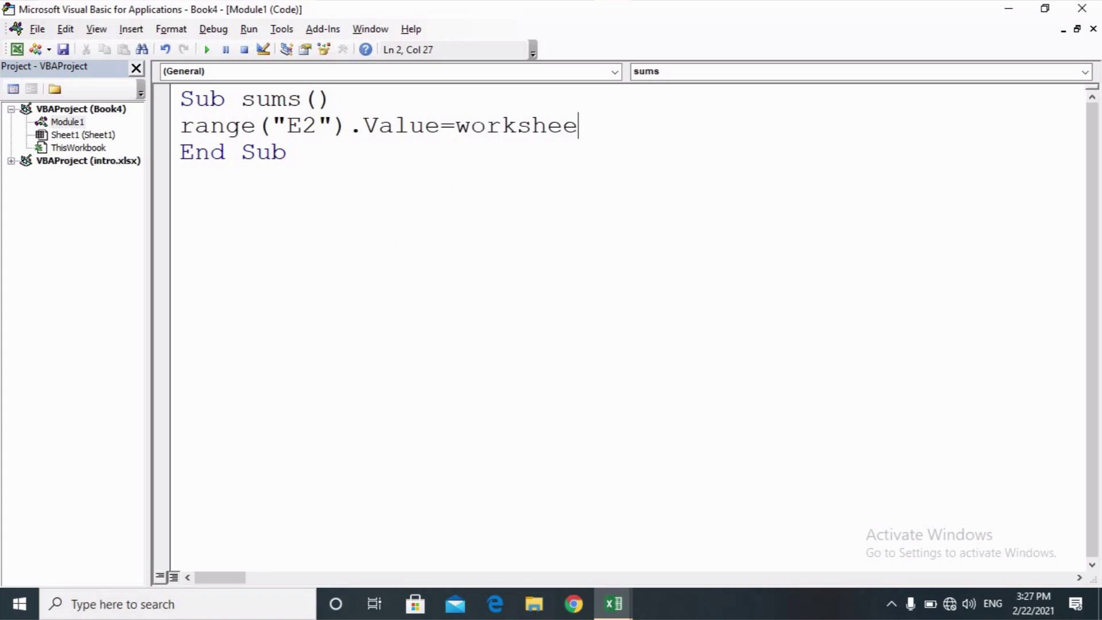
text(tf)
text(unction)
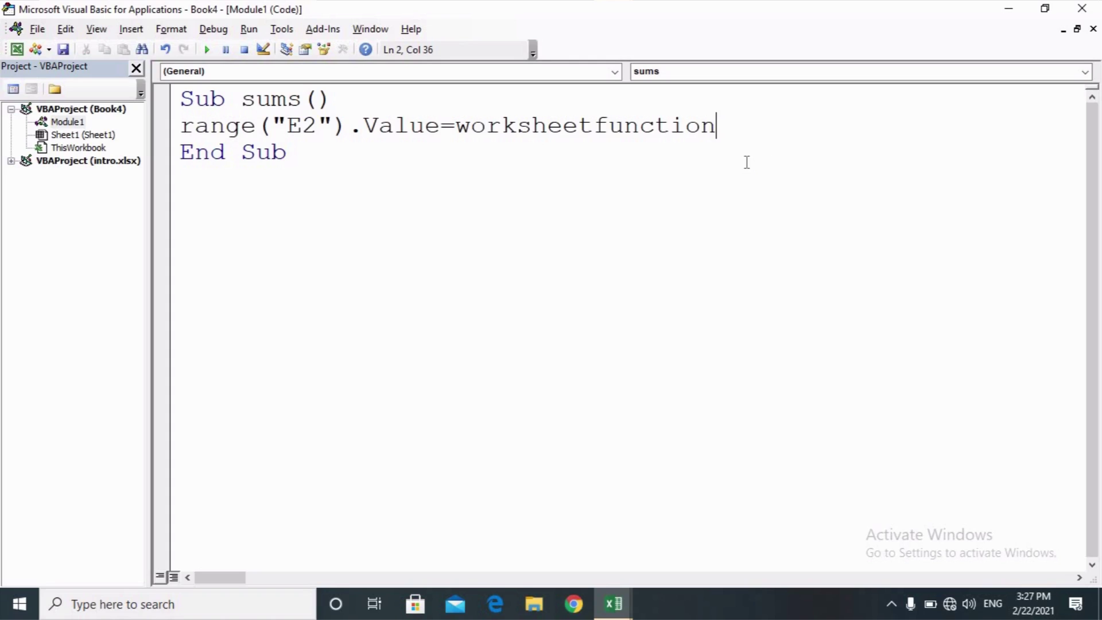
text(.)
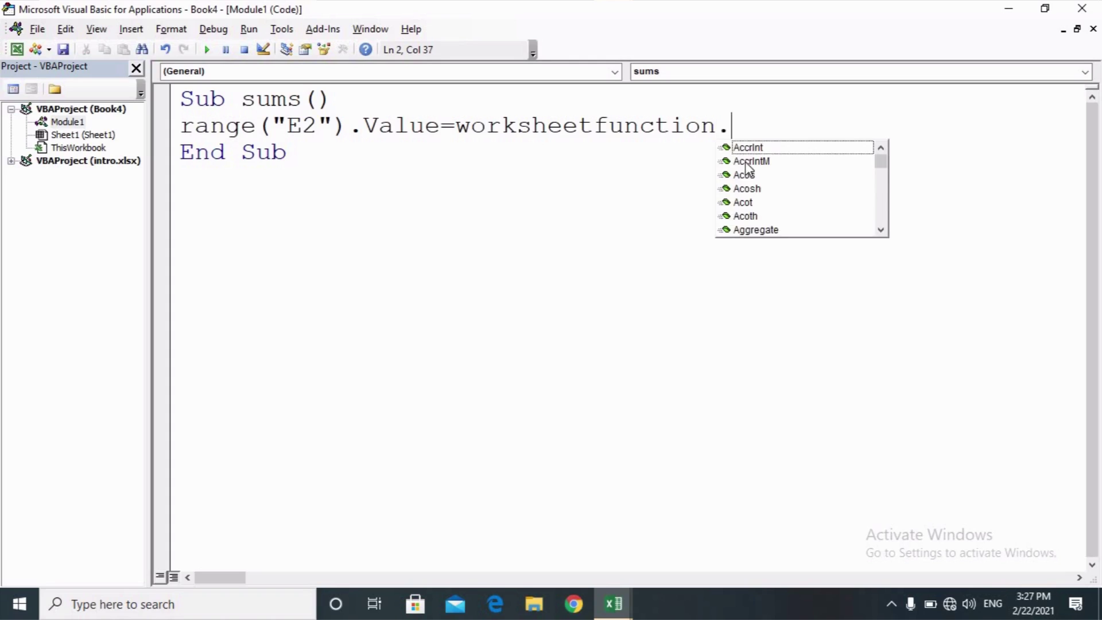
text(sum)
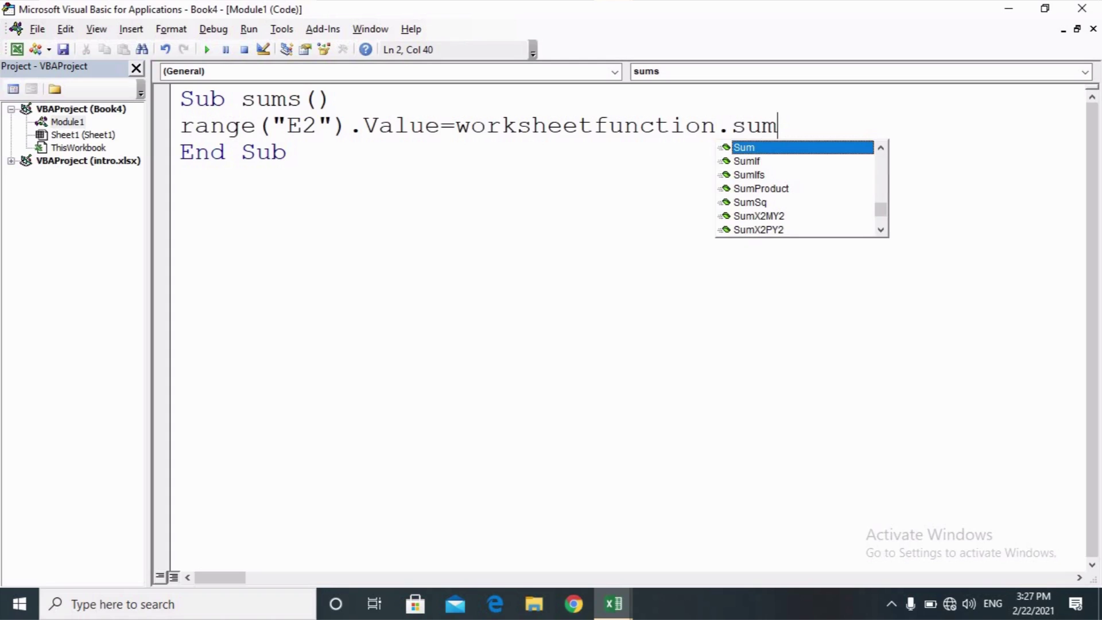
text((ra)
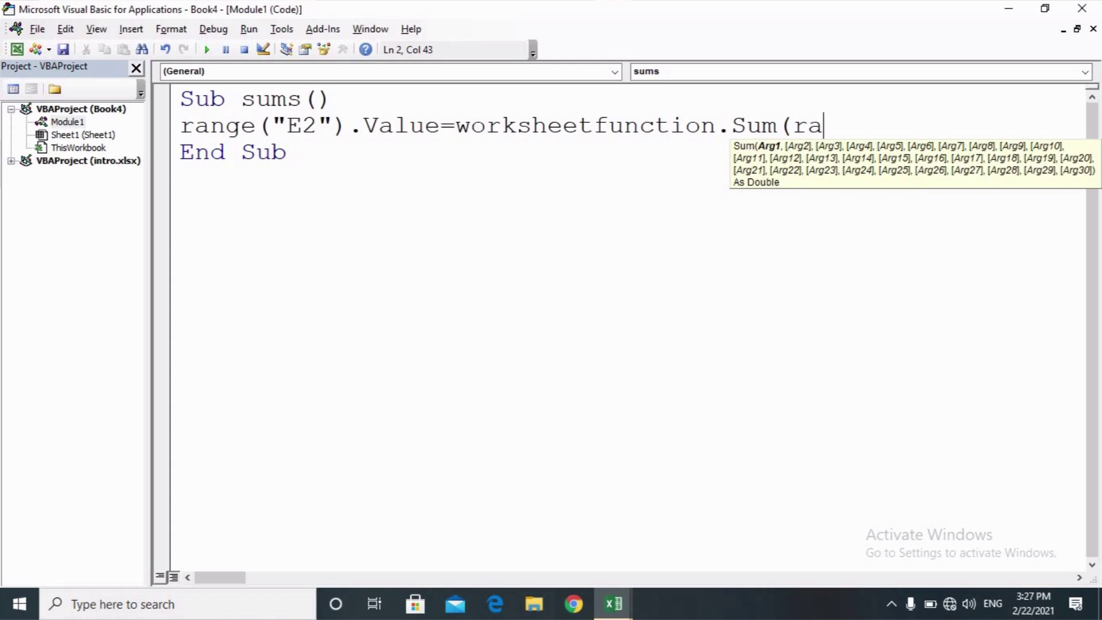
text(nge)
text("")
key(BackSpace)
key(BackSpace)
text(()
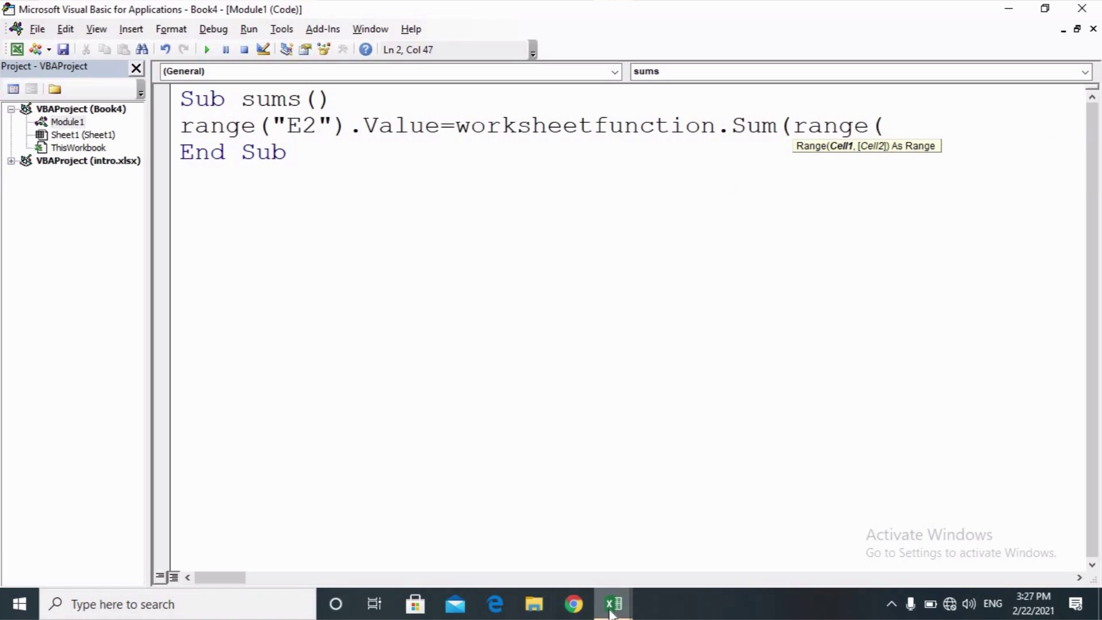
mouse_move(613, 604)
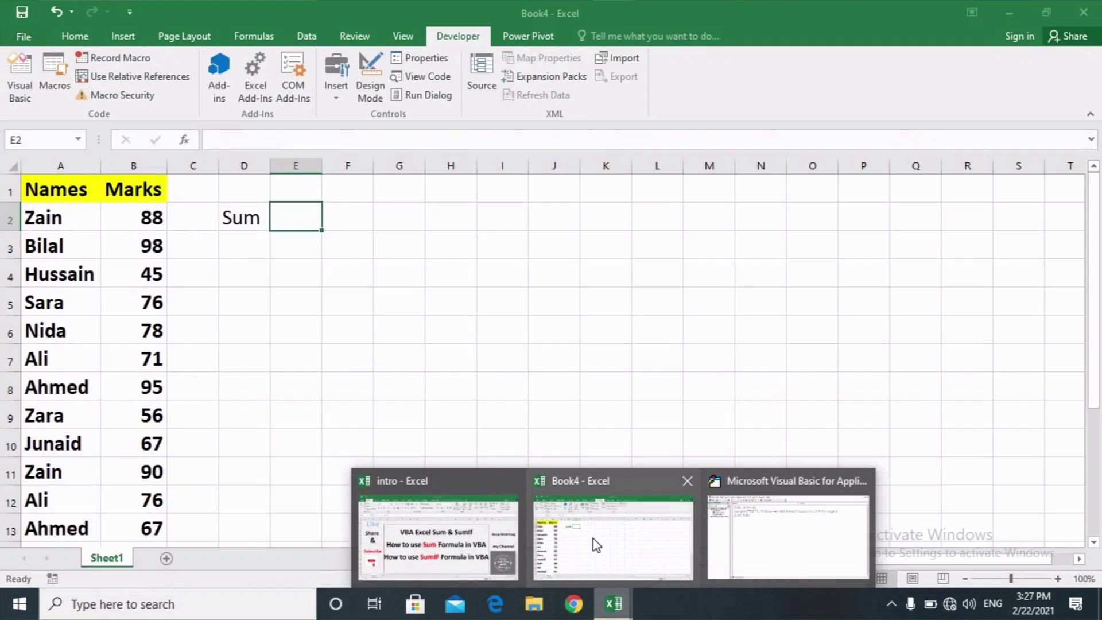
click(597, 546)
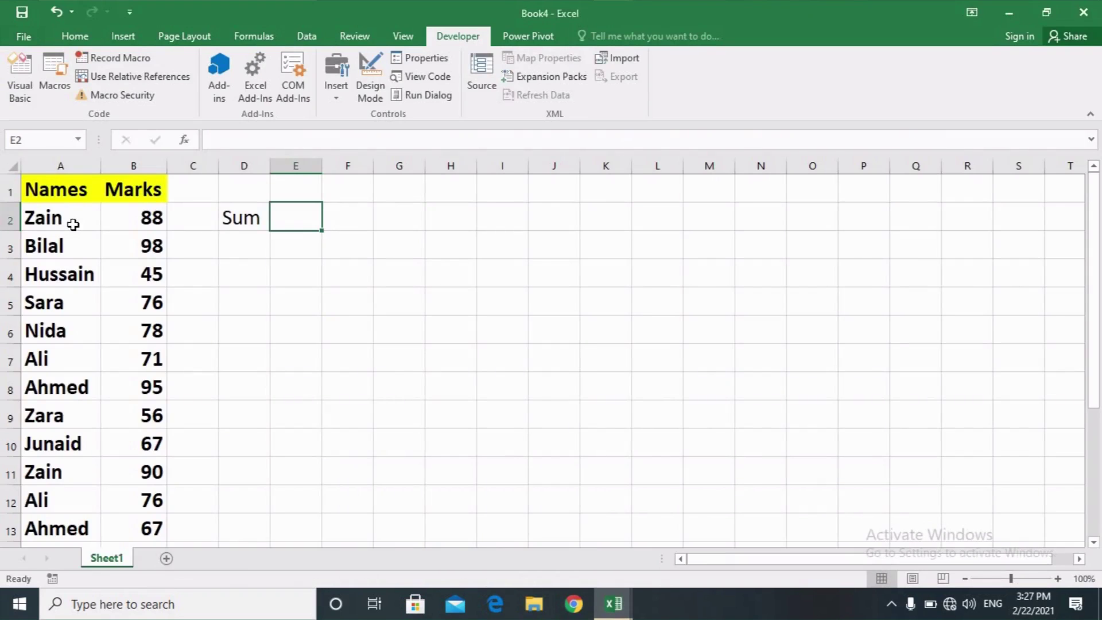
click(148, 214)
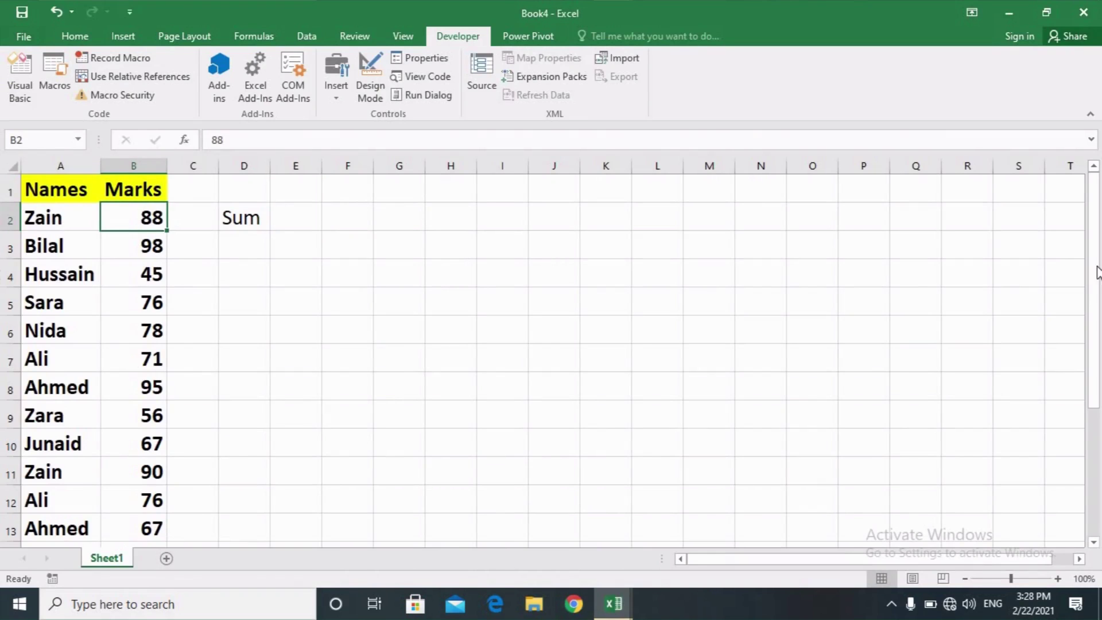
drag(1094, 270, 1008, 325)
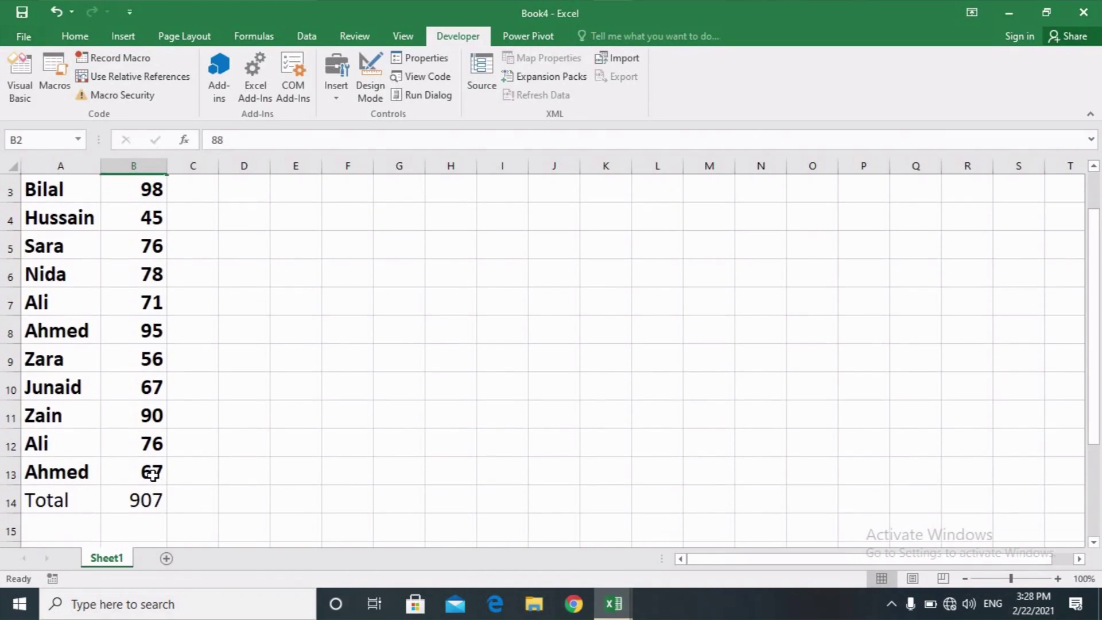
click(153, 474)
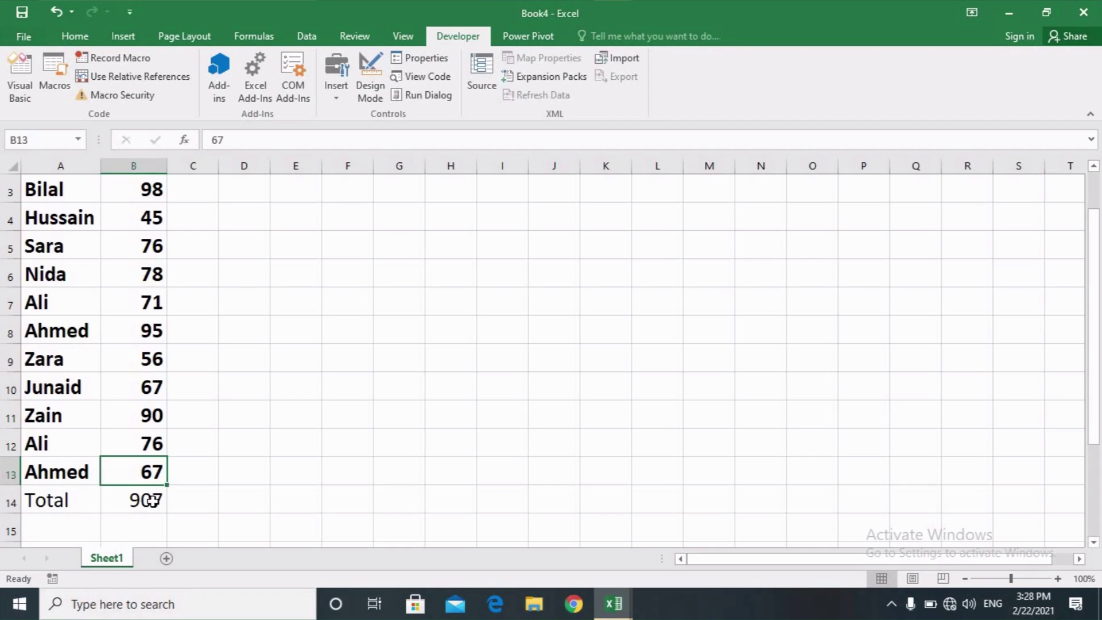
drag(1094, 359, 1091, 262)
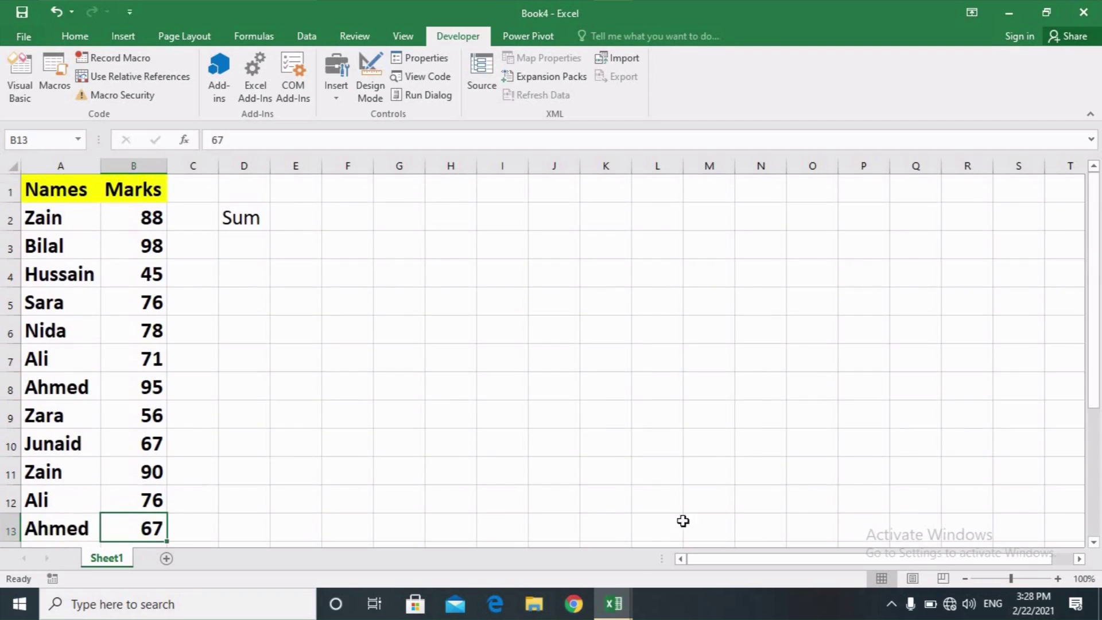
mouse_move(614, 603)
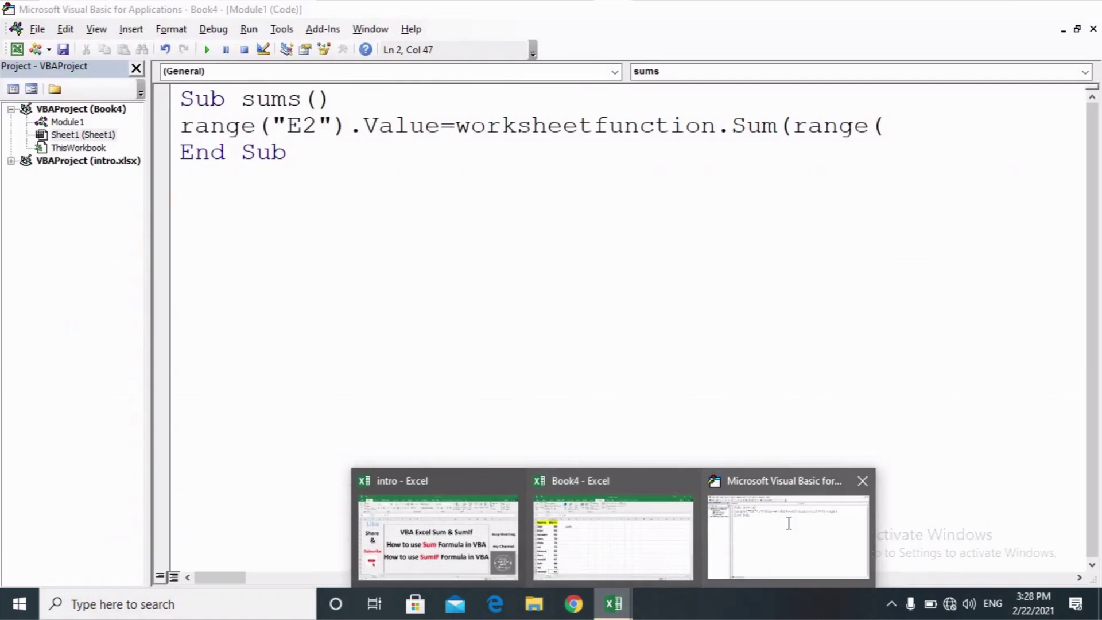
click(789, 523)
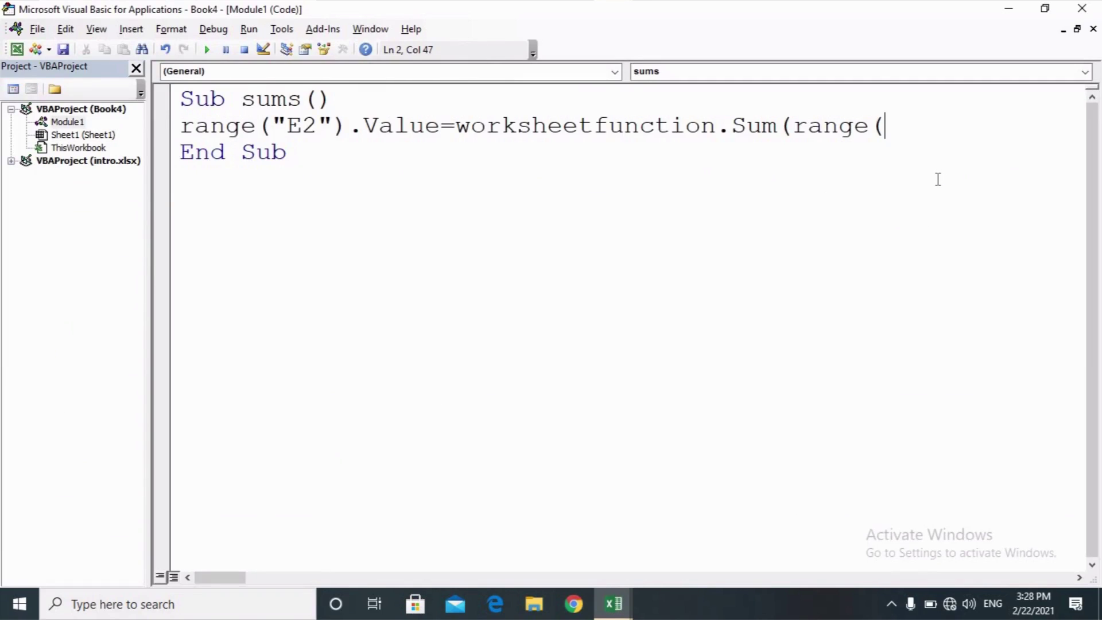
Step: Enter "B2:B13" as the range inside the Sum call
text("")
key(Left)
text(B2)
text(:)
text(B13")
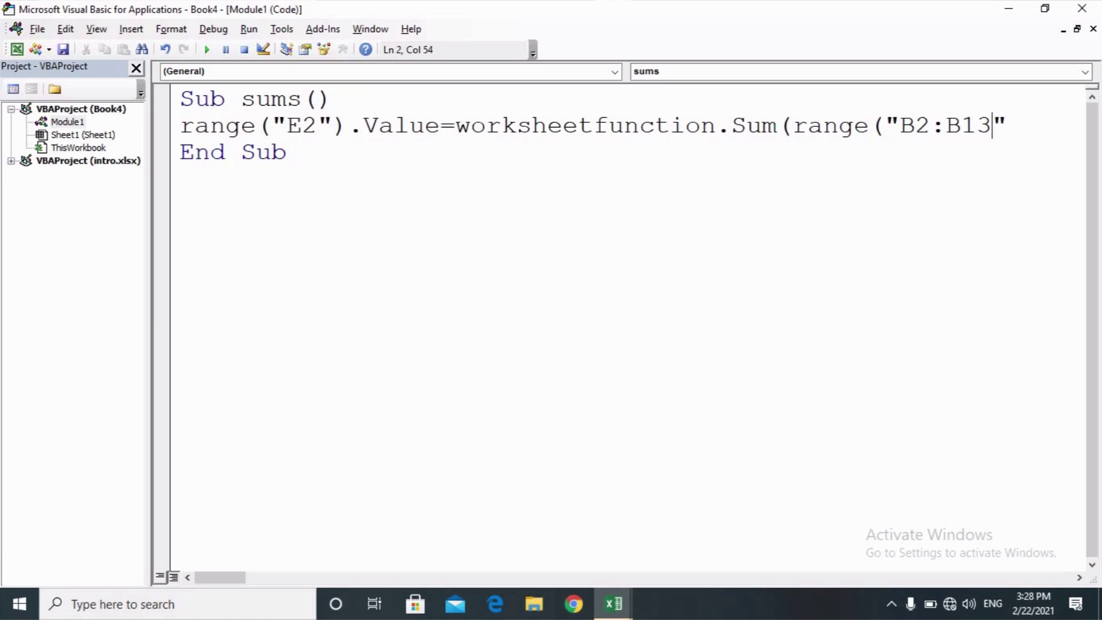
text())
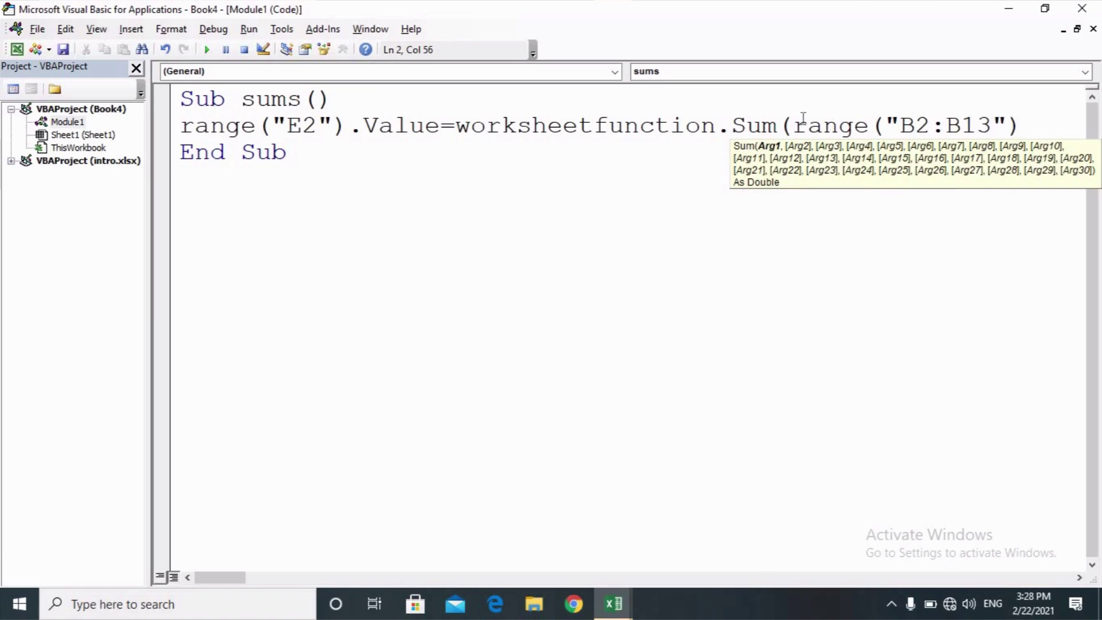
text())
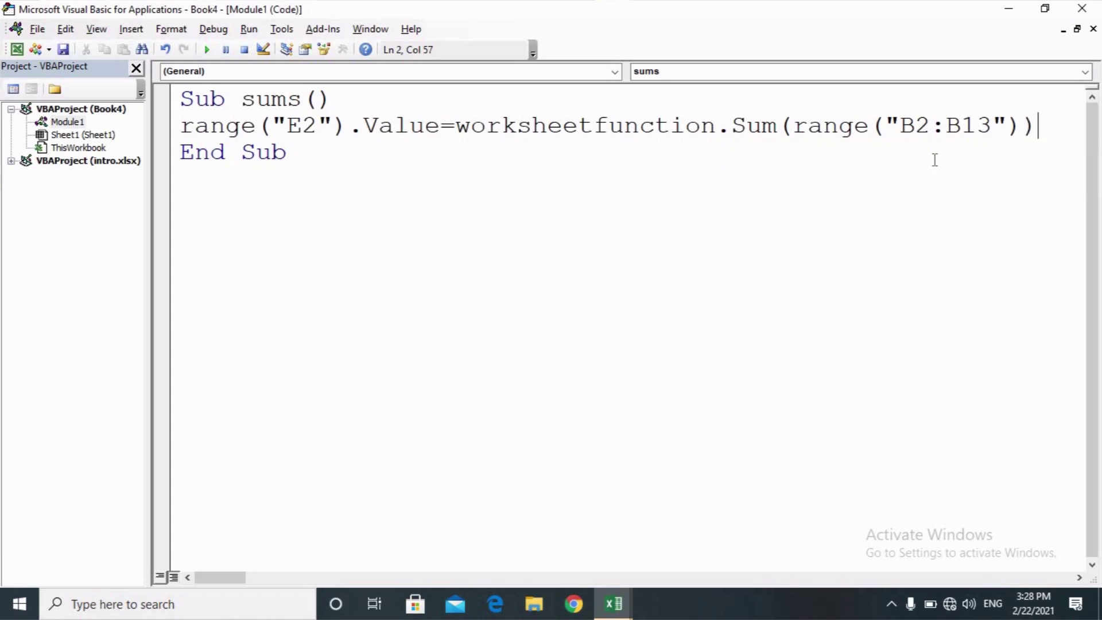
Step: Shrink and move the code window aside, then run the sums macro to fill E2 with 907
click(1045, 8)
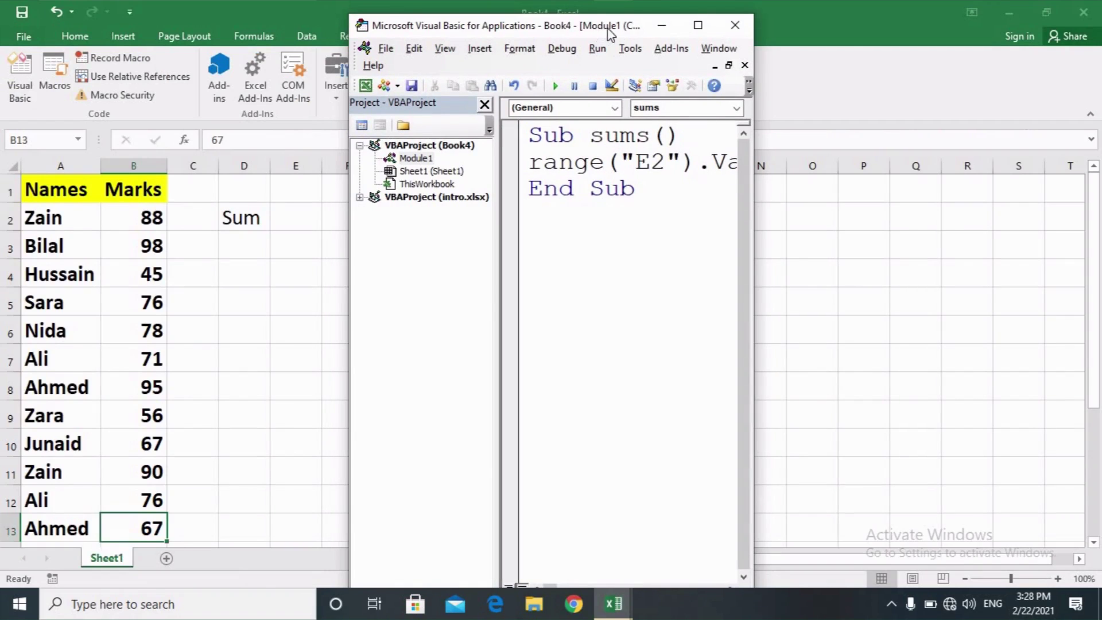
drag(595, 33, 725, 34)
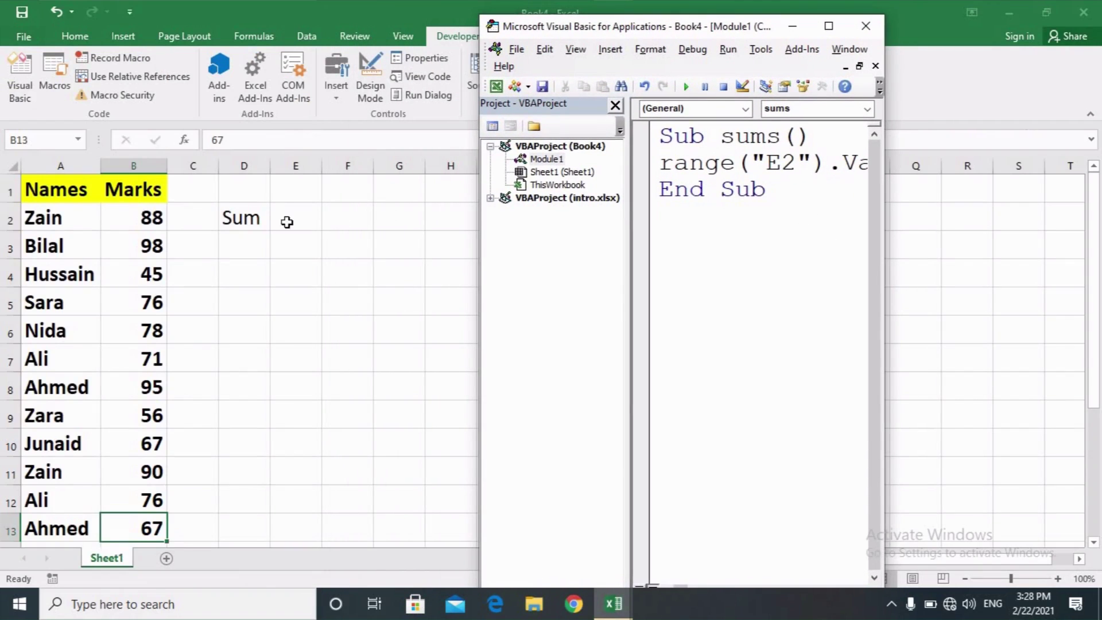
click(687, 85)
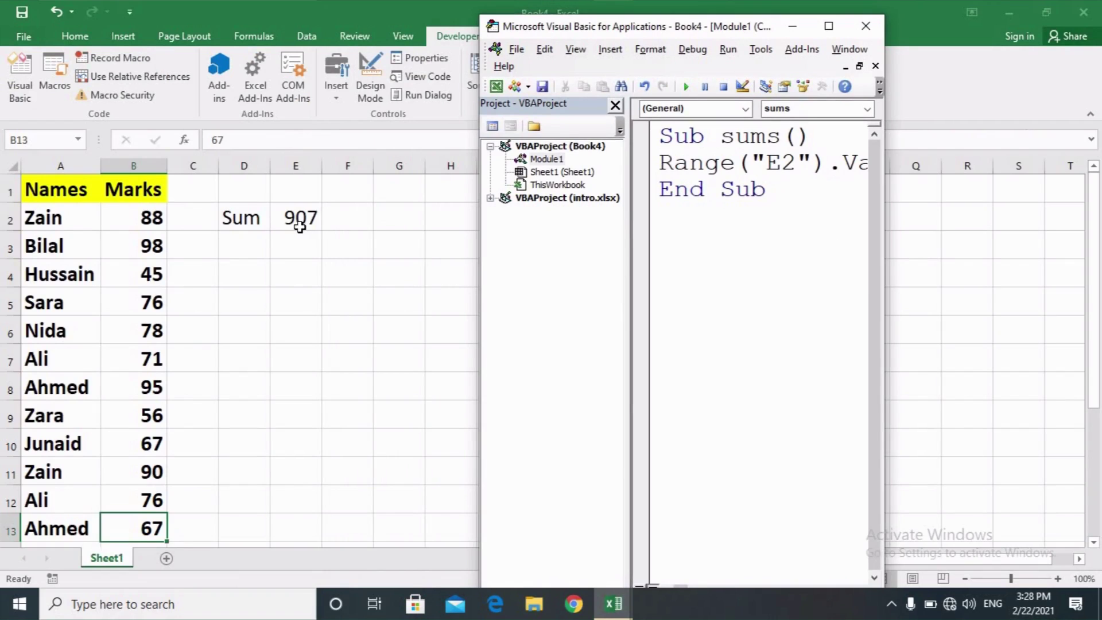
Step: Compare the result against the =SUM(B2:B13) total of 907 in B14
click(798, 27)
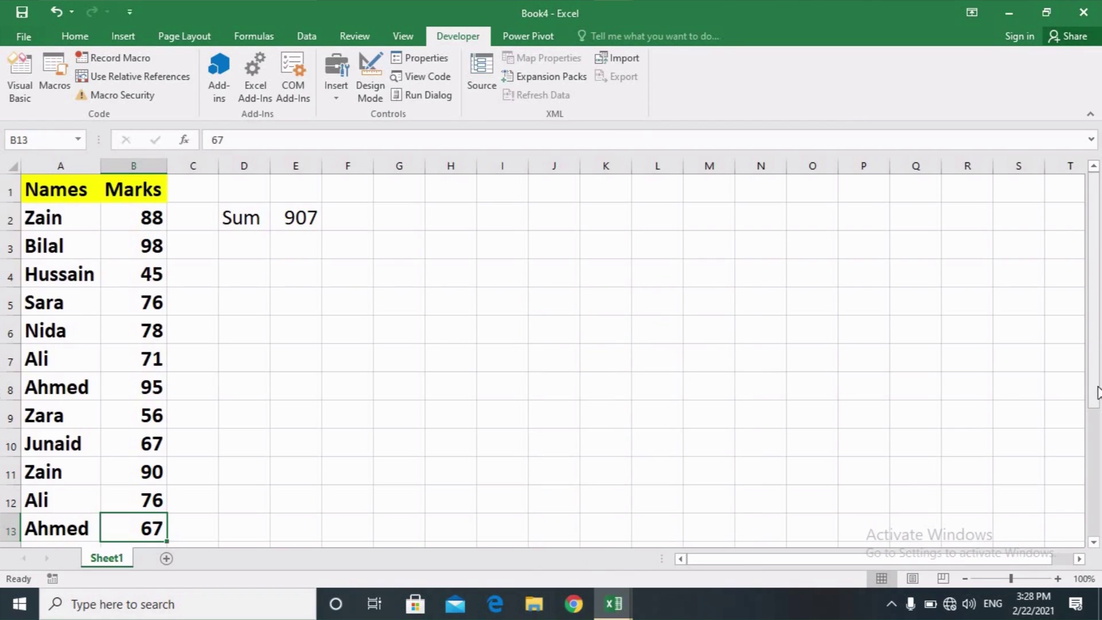
scroll(46, 381, down, 2)
click(137, 416)
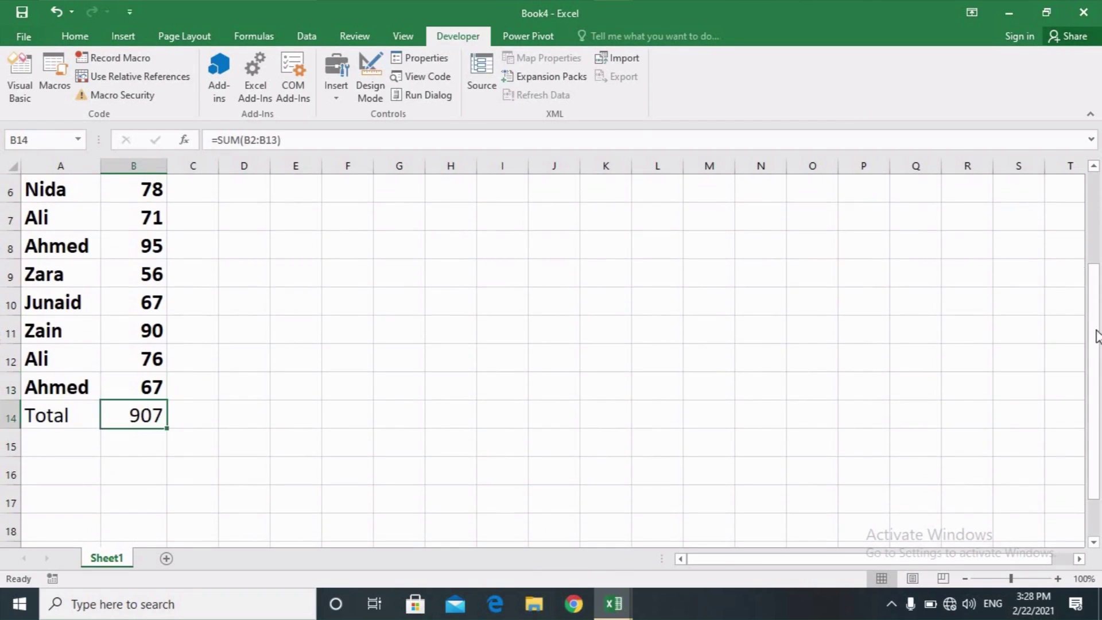
scroll(1099, 230, up, 1)
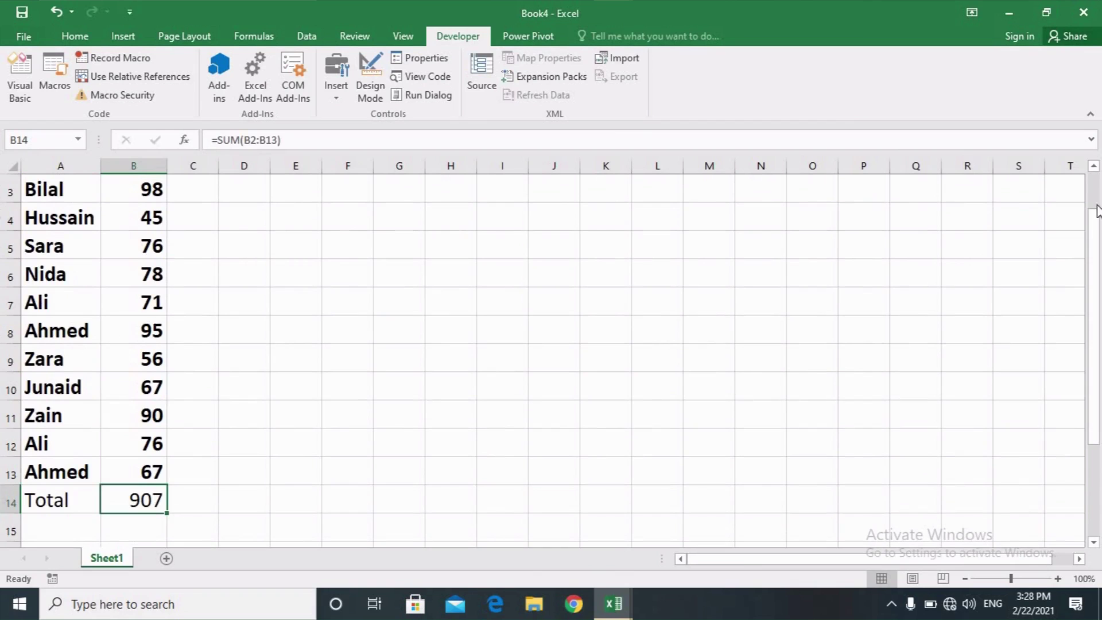
scroll(1095, 221, up, 1)
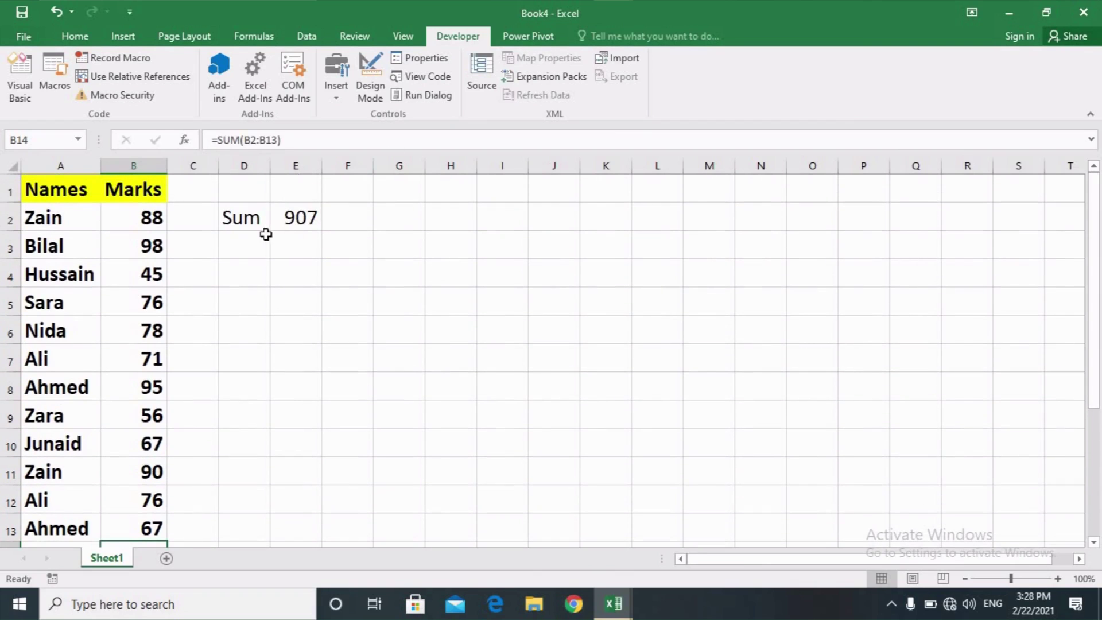
Step: Type Sumif in D3 and widen column D so the label fits
click(264, 236)
text(S)
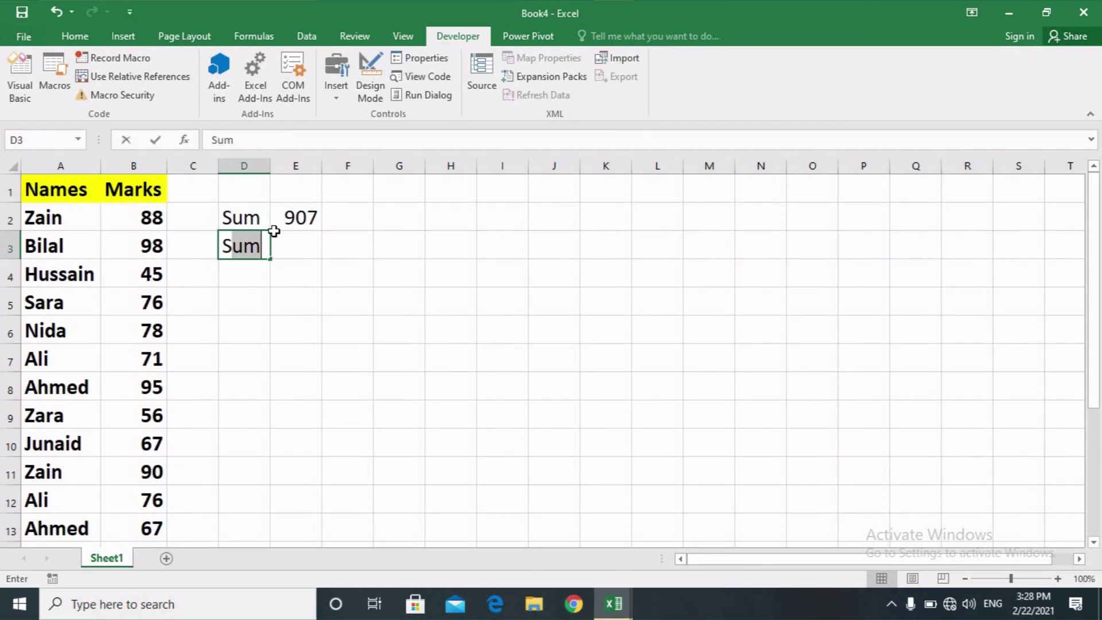
text(umif)
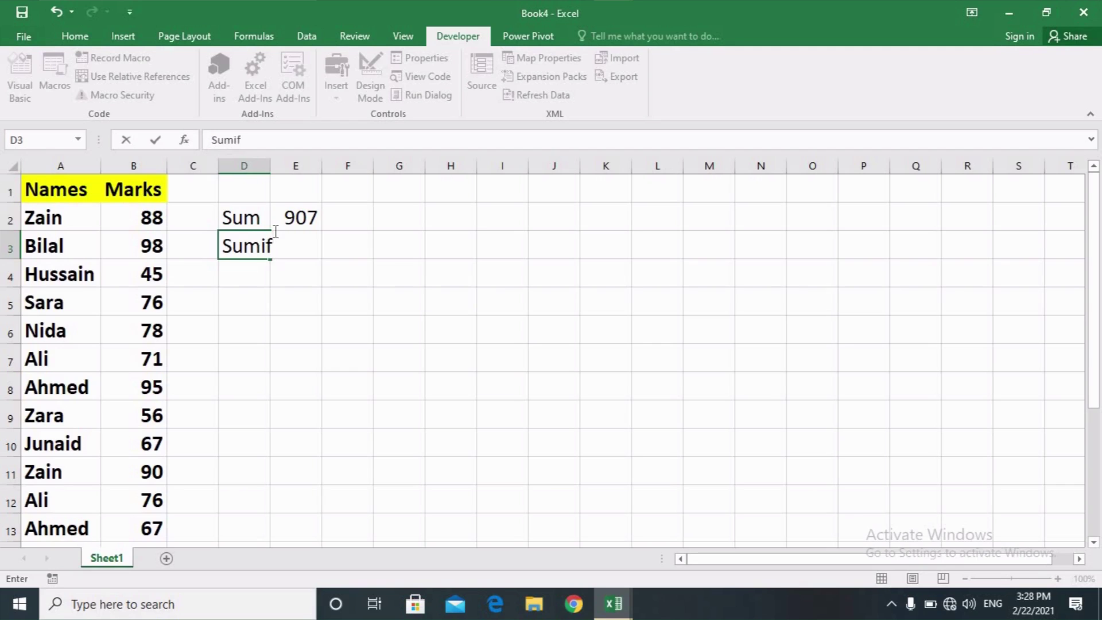
click(276, 233)
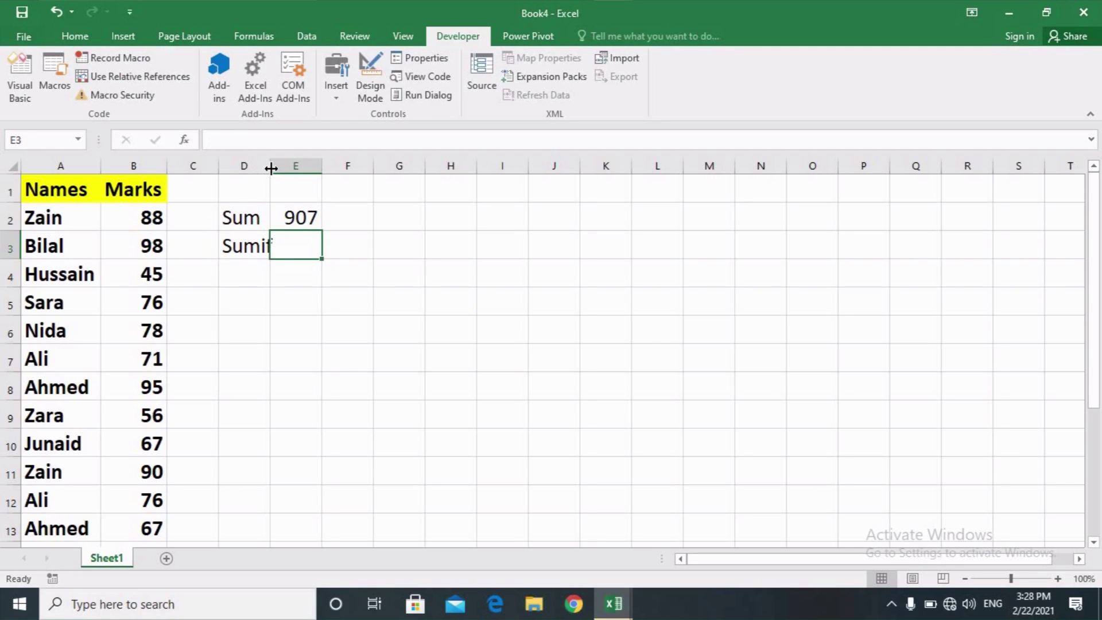
drag(271, 167, 279, 168)
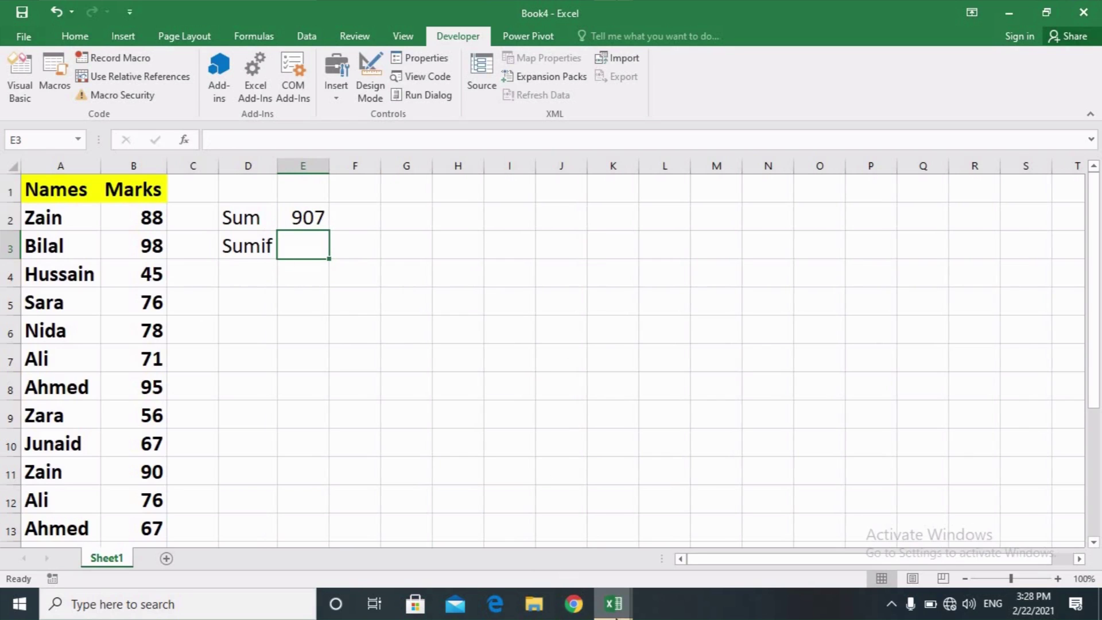
Step: In the maximized VBA editor, add a new range("") line after the E2 sum statement
mouse_move(613, 604)
click(772, 519)
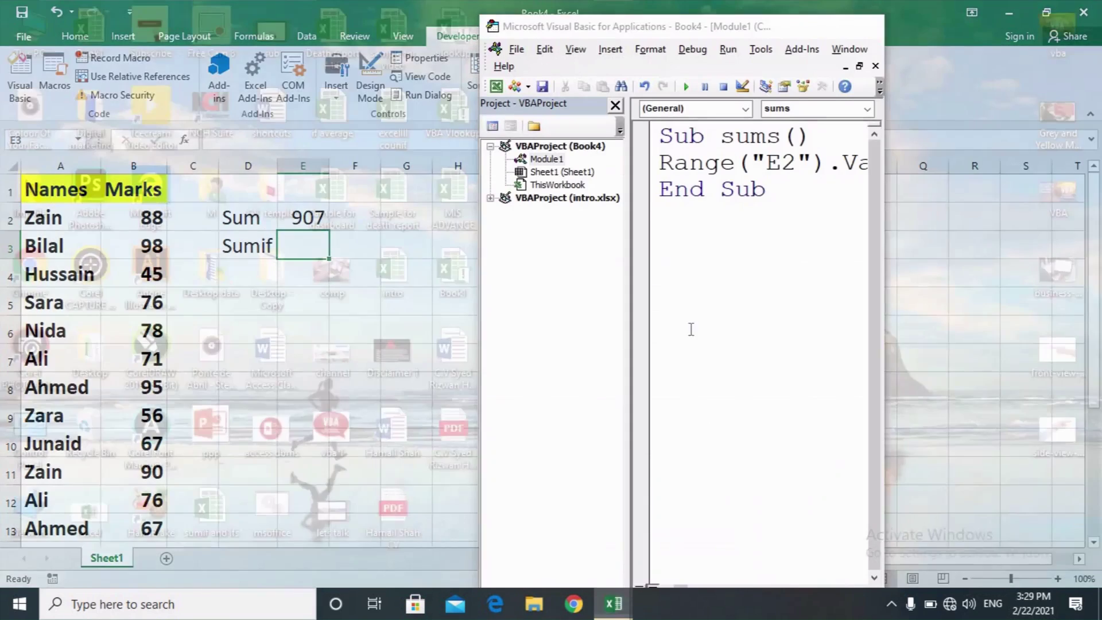
click(828, 26)
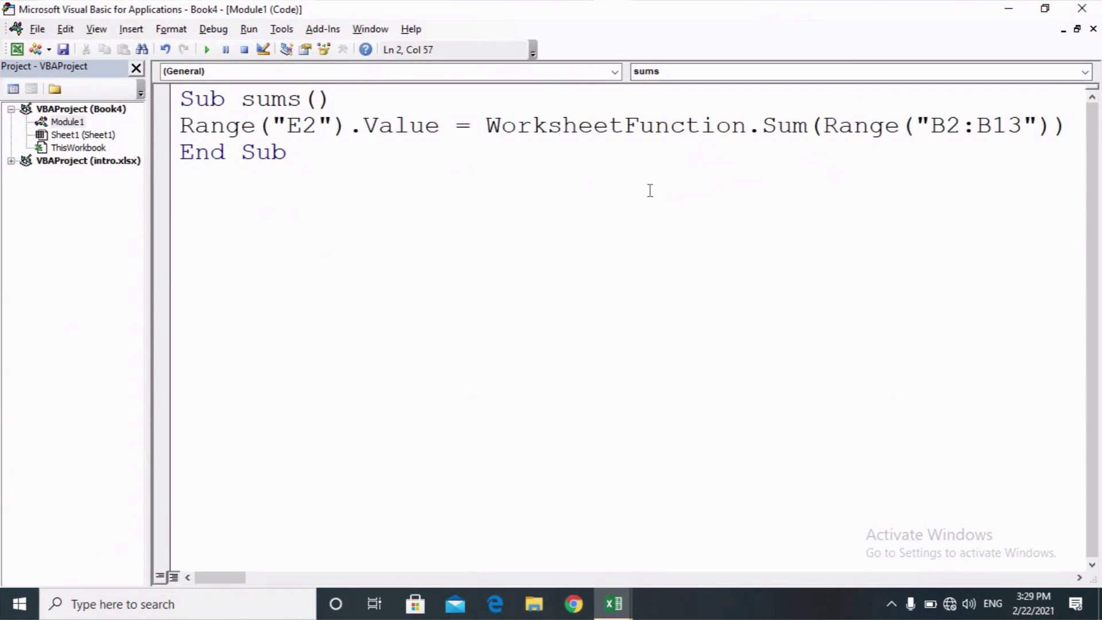
click(1067, 127)
key(Return)
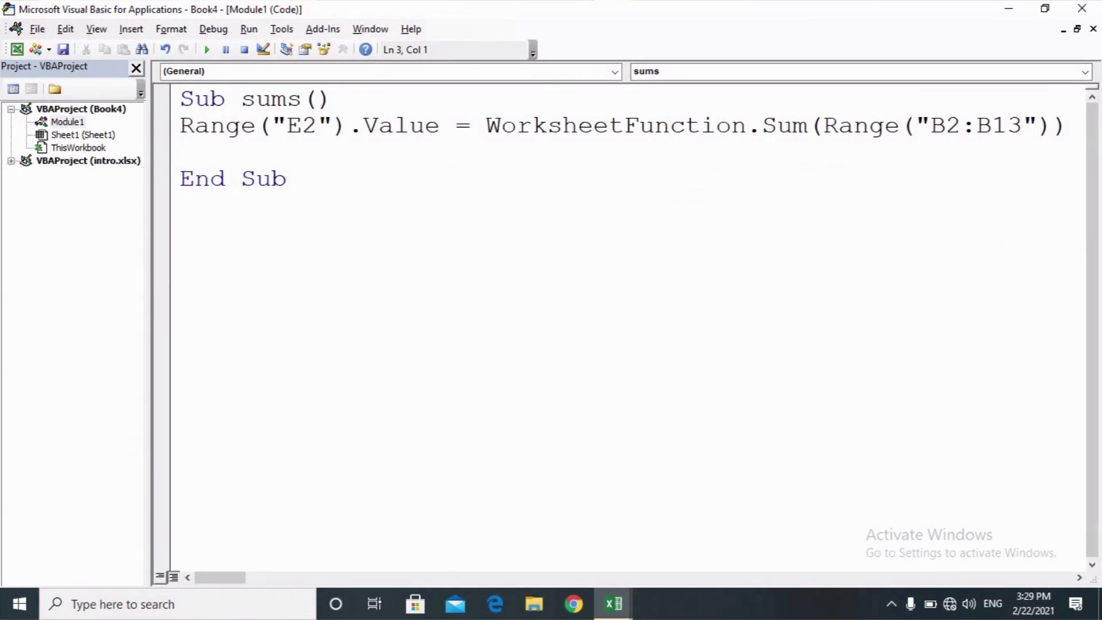
text(range)
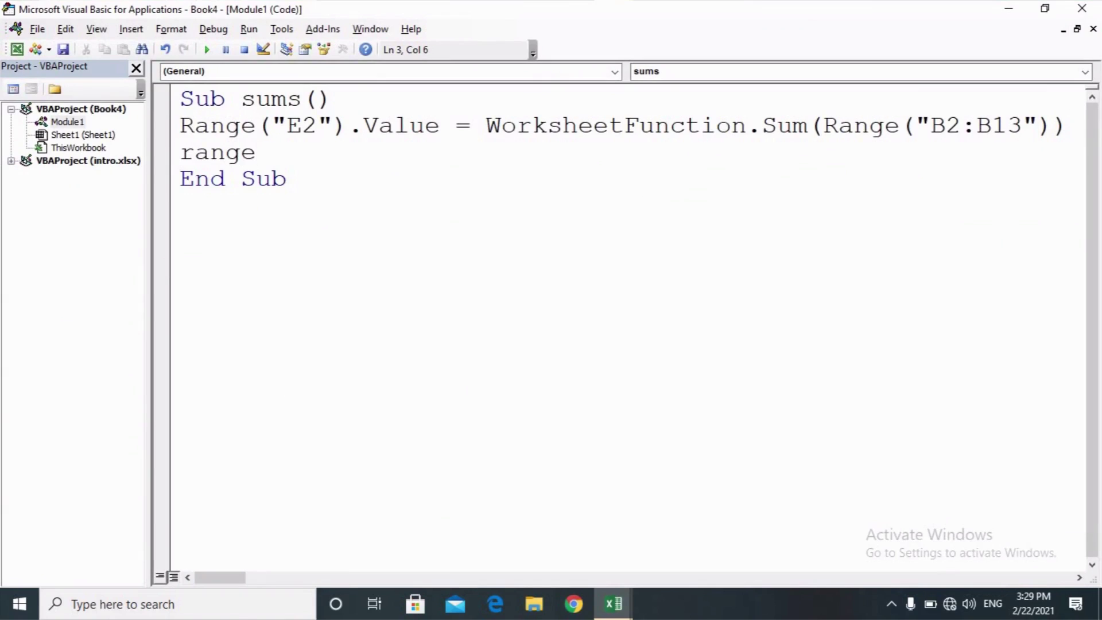
text(())
key(Left)
text("")
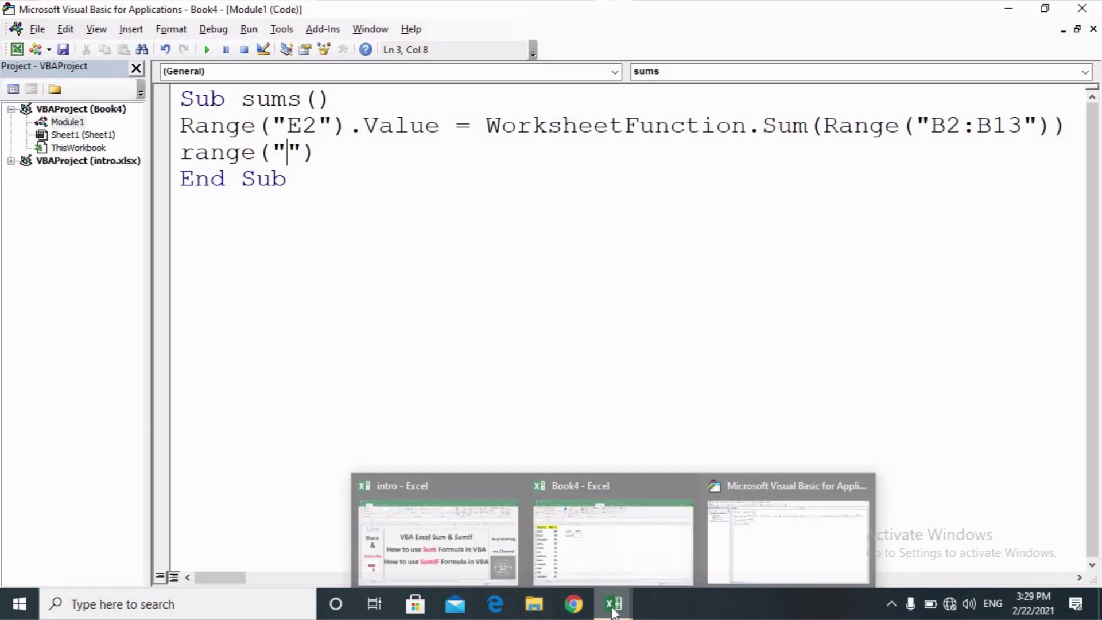
mouse_move(613, 604)
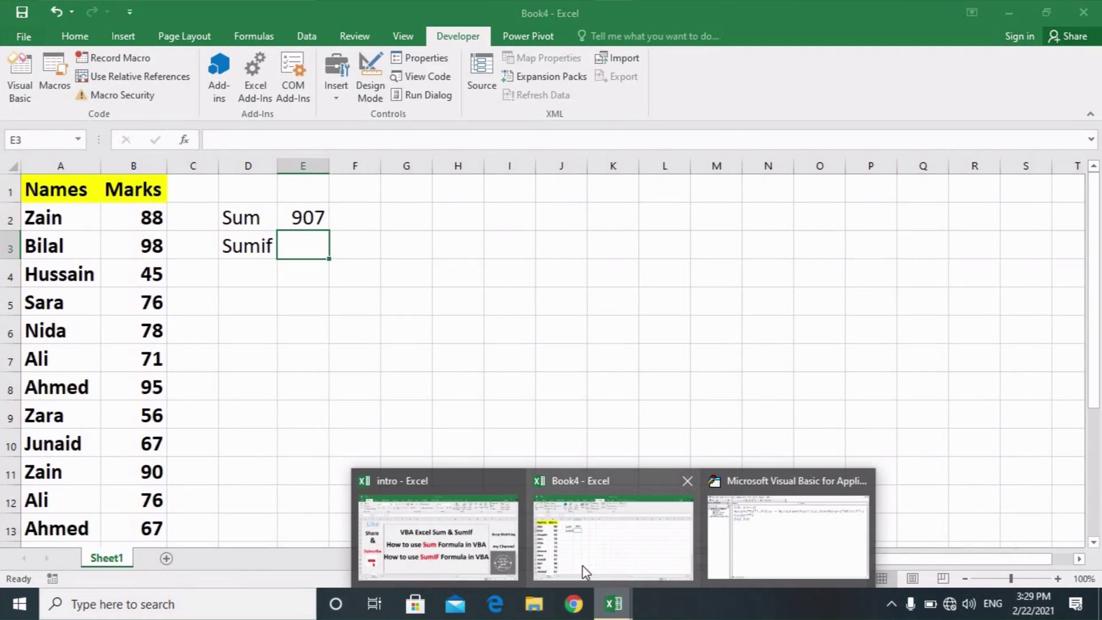
Step: In Book4, locate the repeated names Ali in A7/A12 and Zain in A2/A11
click(582, 565)
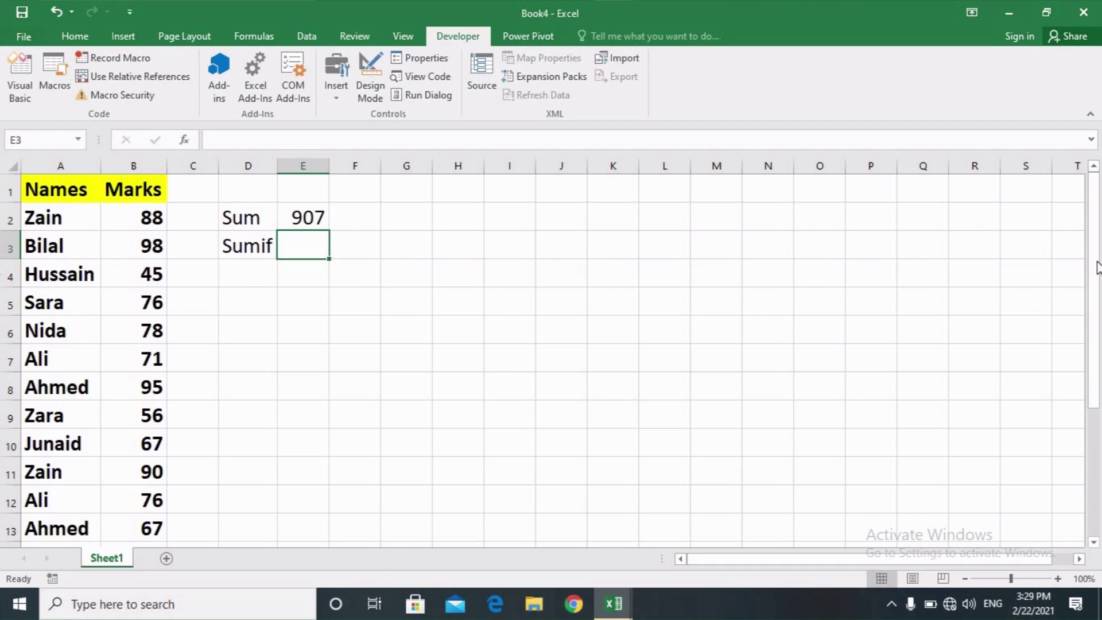
scroll(537, 249, down, 2)
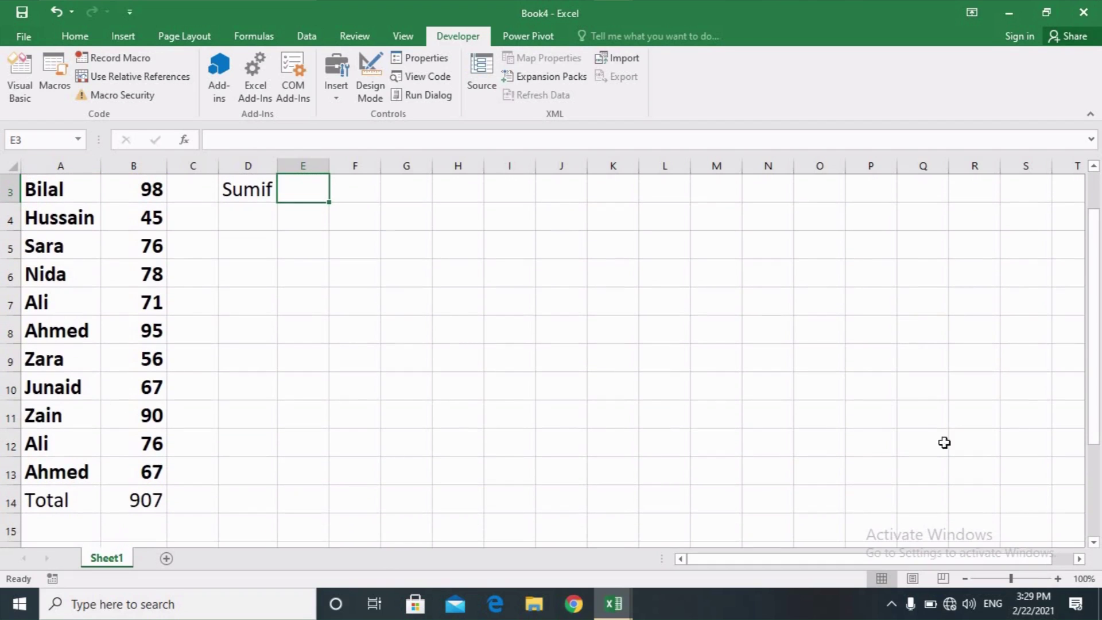
drag(1094, 448, 1099, 394)
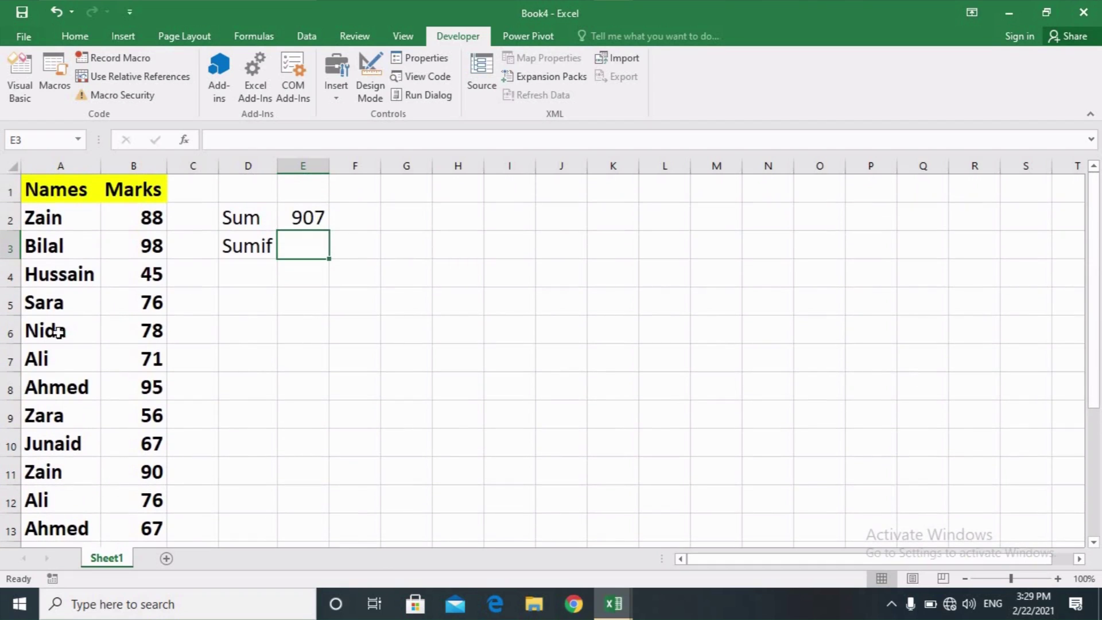
click(60, 356)
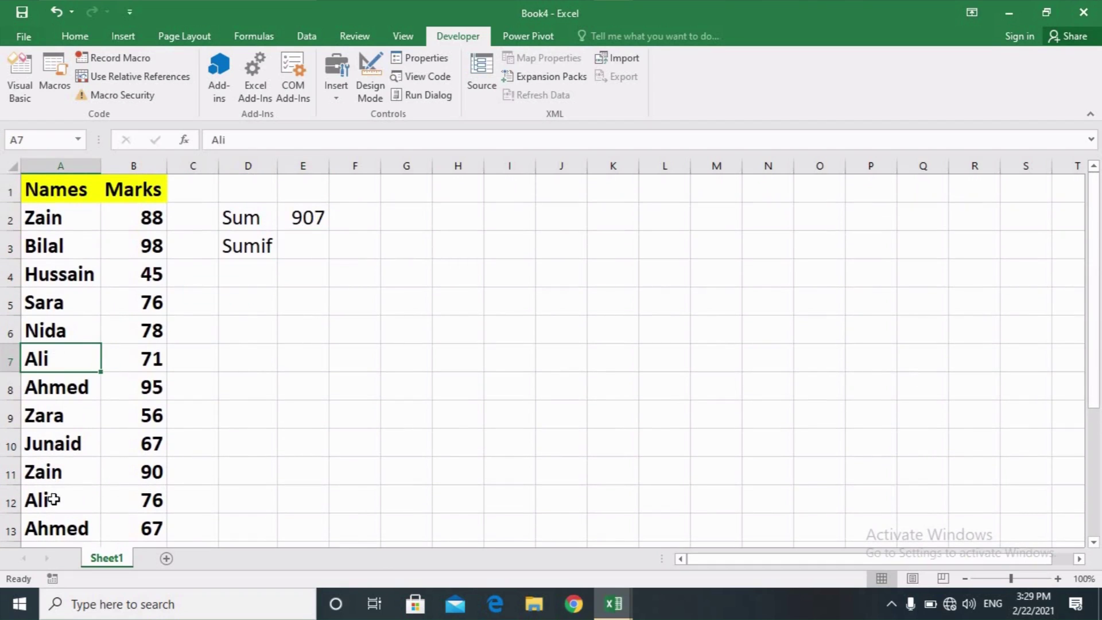
click(53, 499)
click(49, 216)
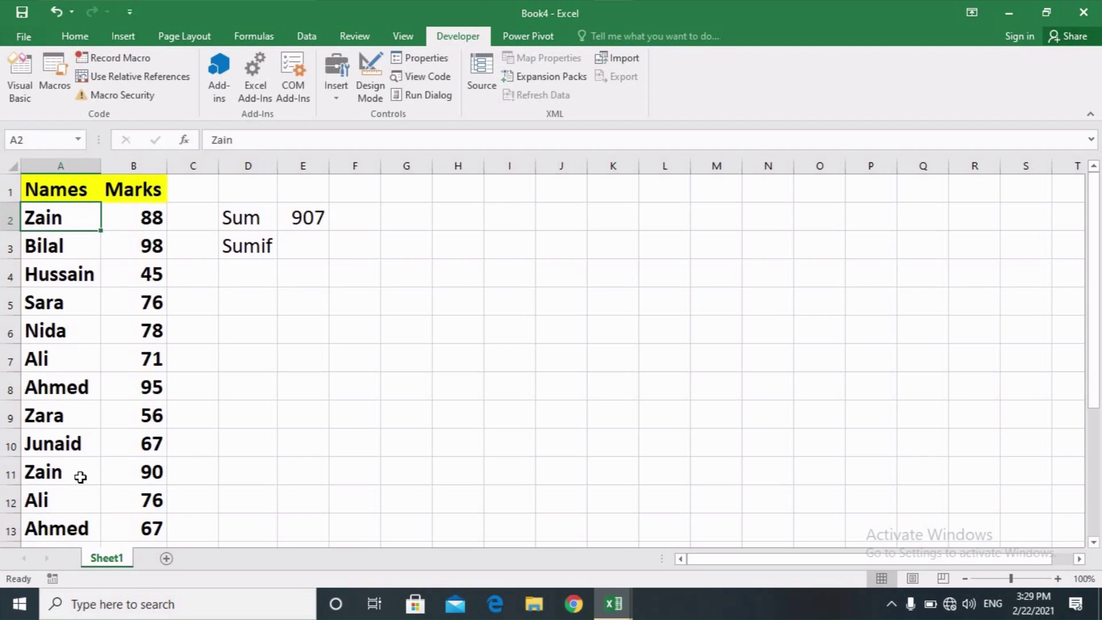
click(81, 477)
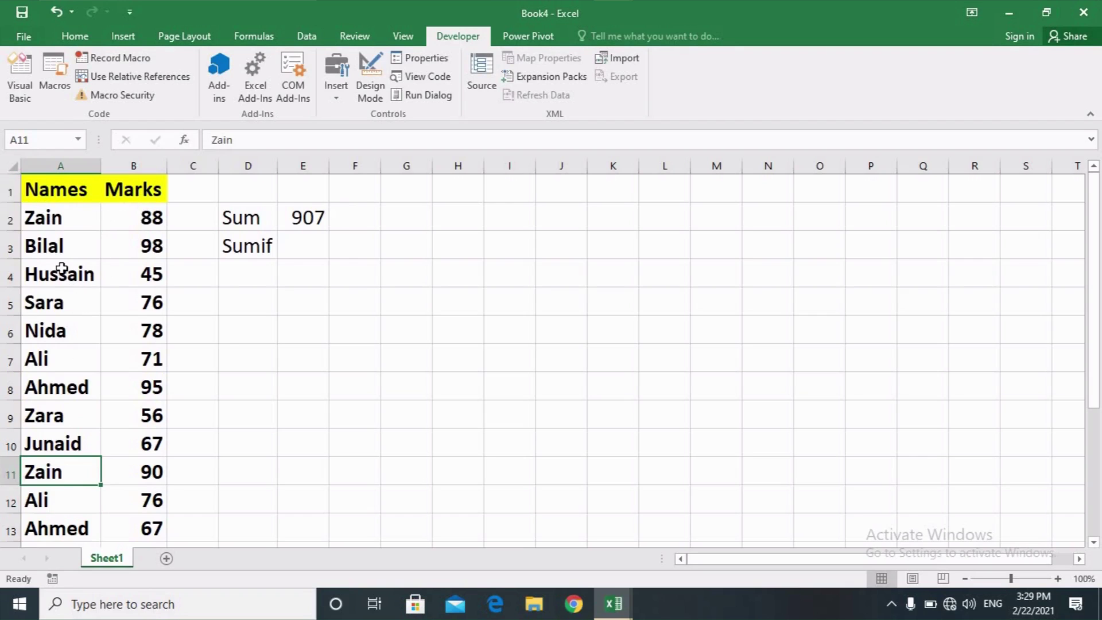
Step: Check Zain's marks, 88 in B2 and 90 in B11, then return to the macro code
click(133, 214)
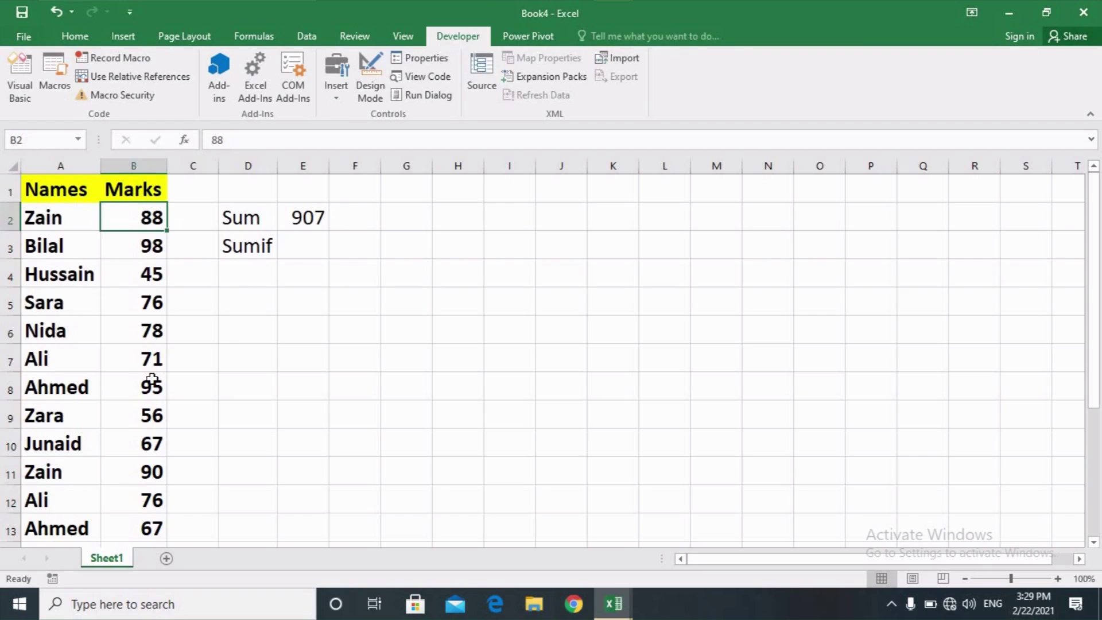
click(159, 473)
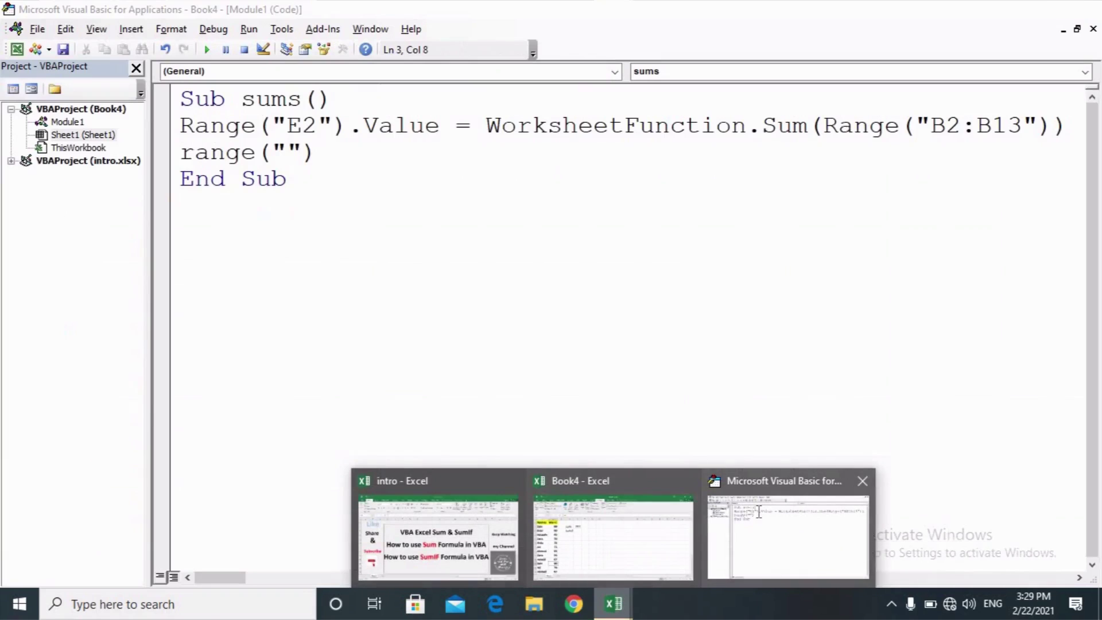
mouse_move(613, 604)
click(761, 517)
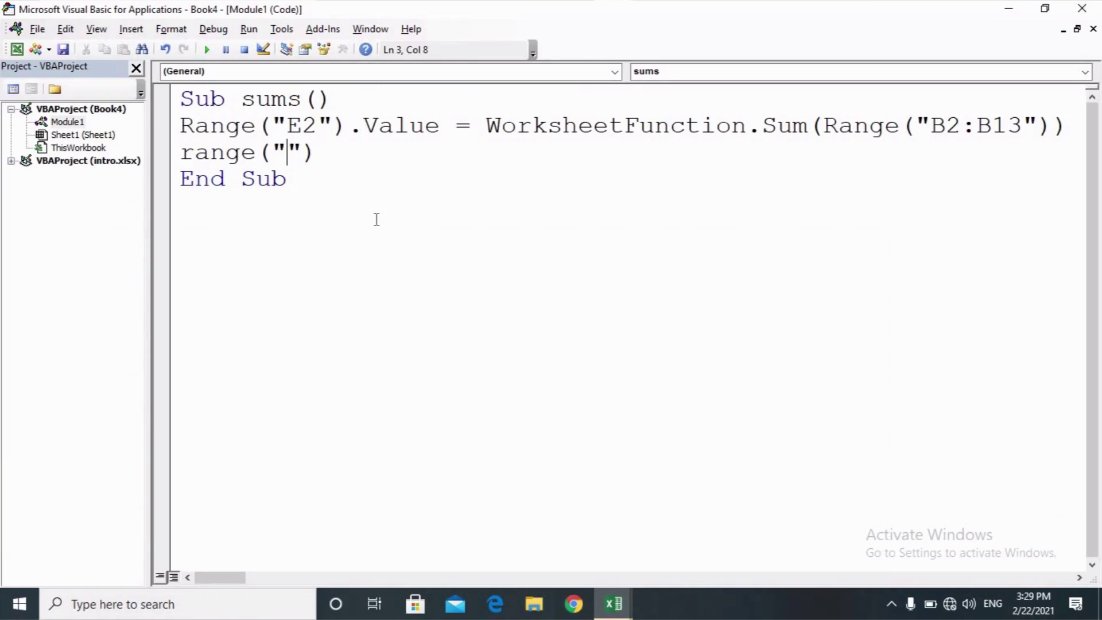
Step: Write line 3 as range("E3").Value=WorksheetFunction.SumIf(range() with the cursor inside range's brackets
text(E)
text(3)
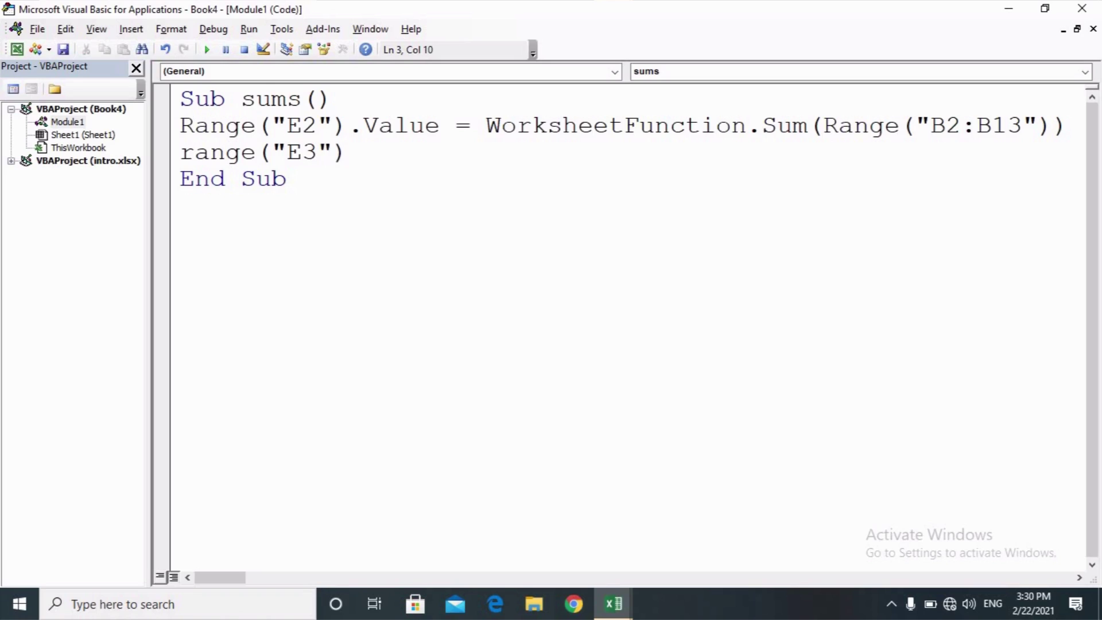
key(Right)
key(Right)
text(.v)
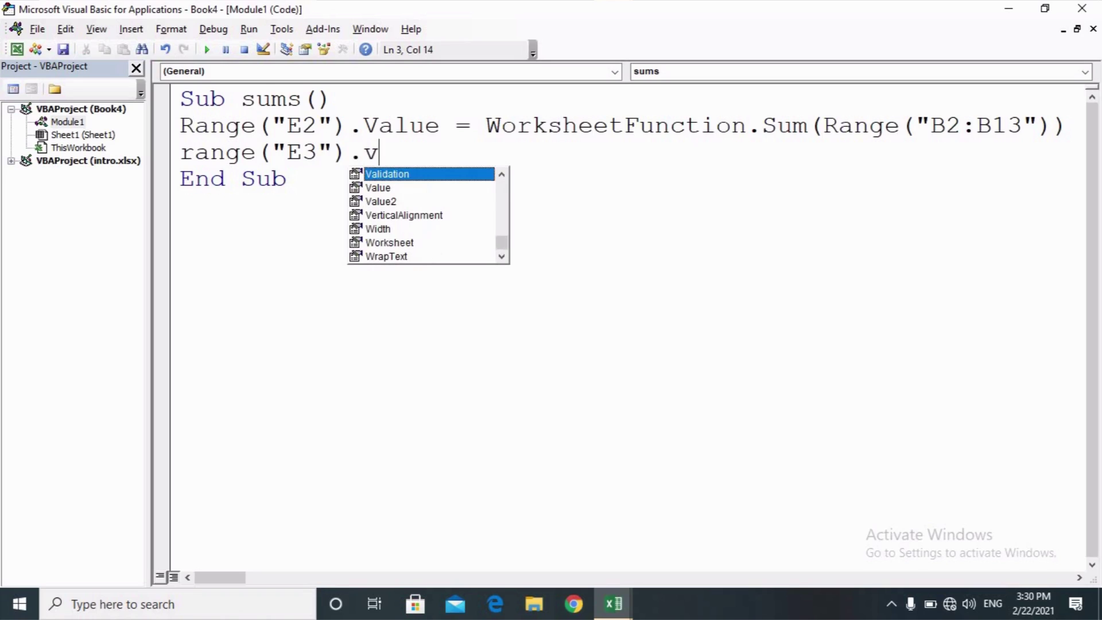
text(alue)
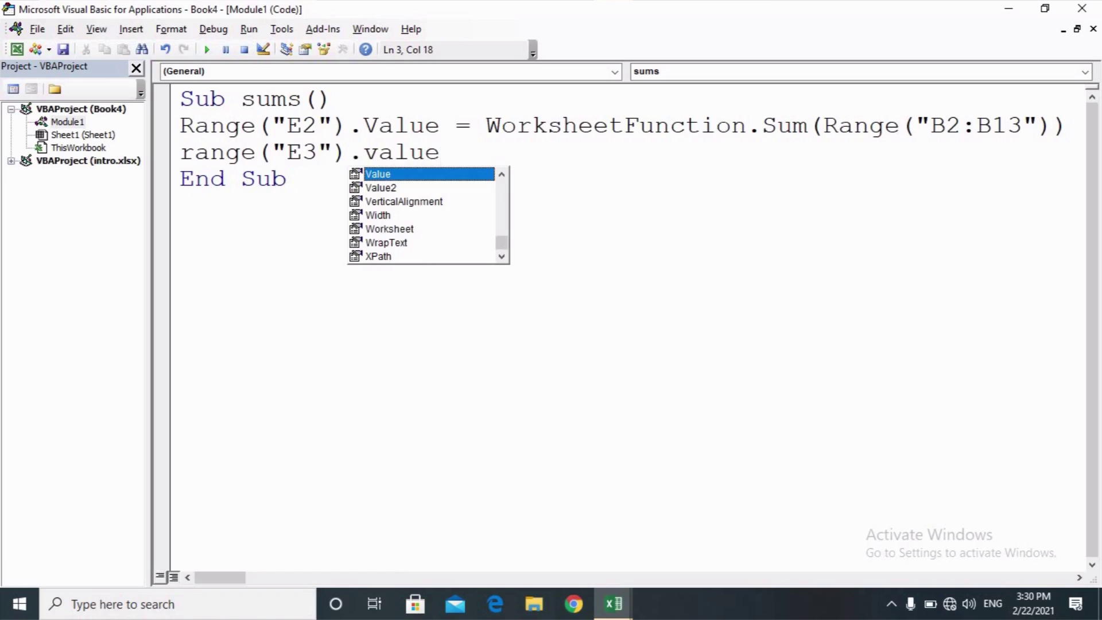
text(=e)
key(BackSpace)
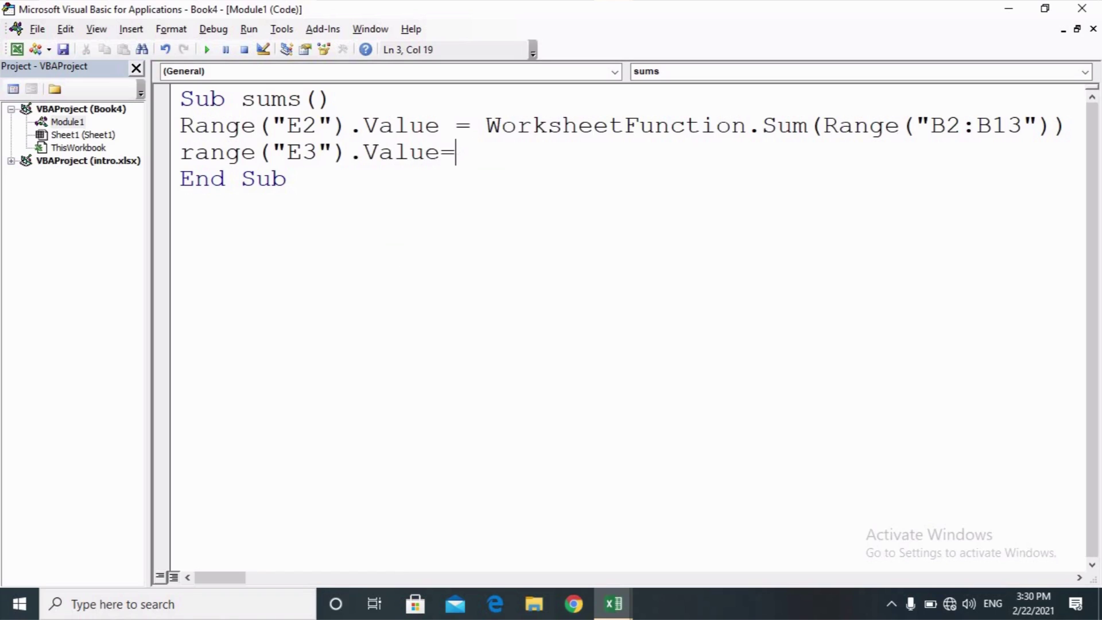
text(work)
text(sheet)
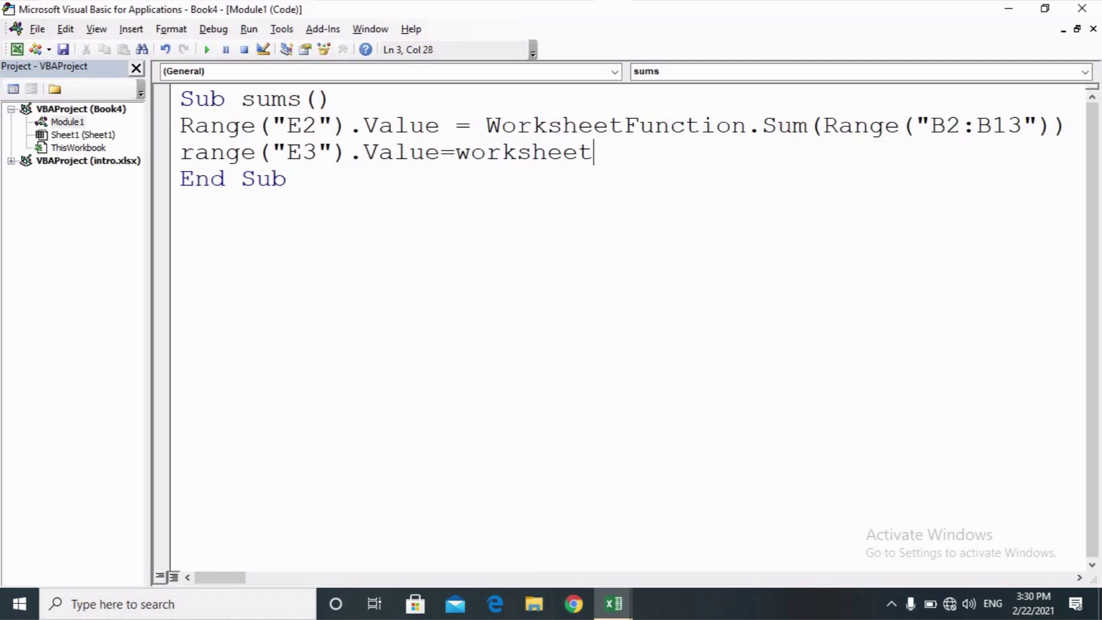
text(functi)
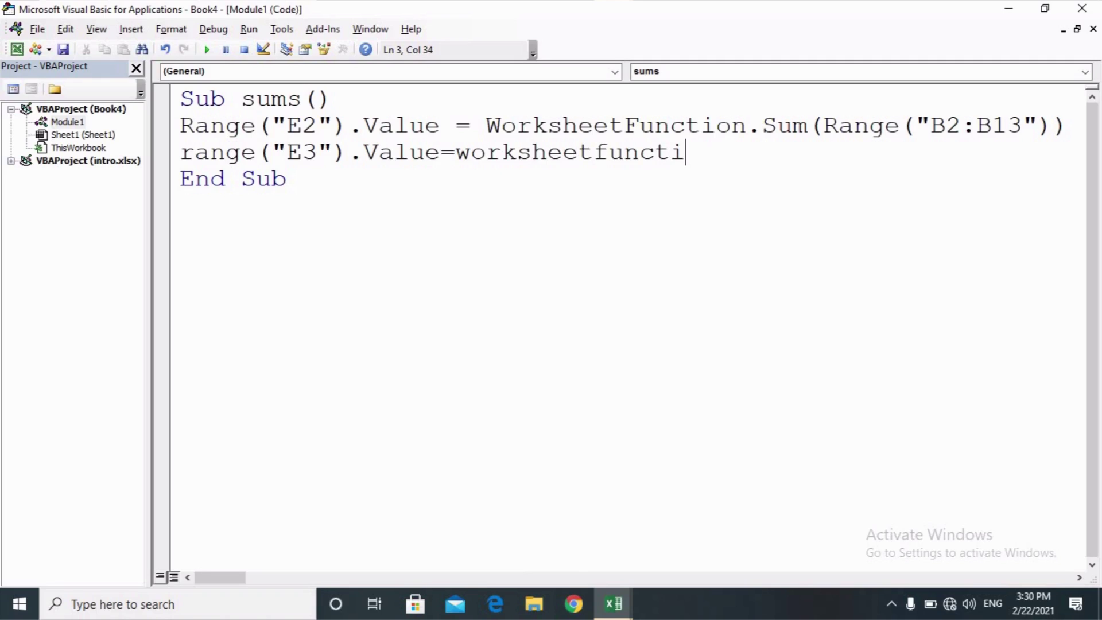
text(on)
text(.)
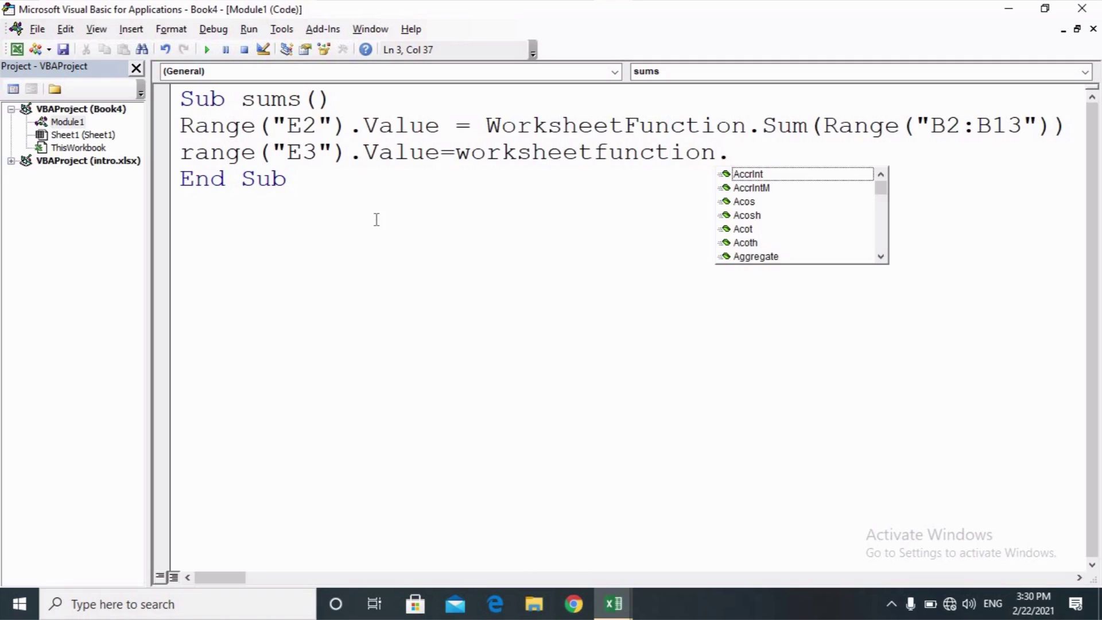
text(sumif)
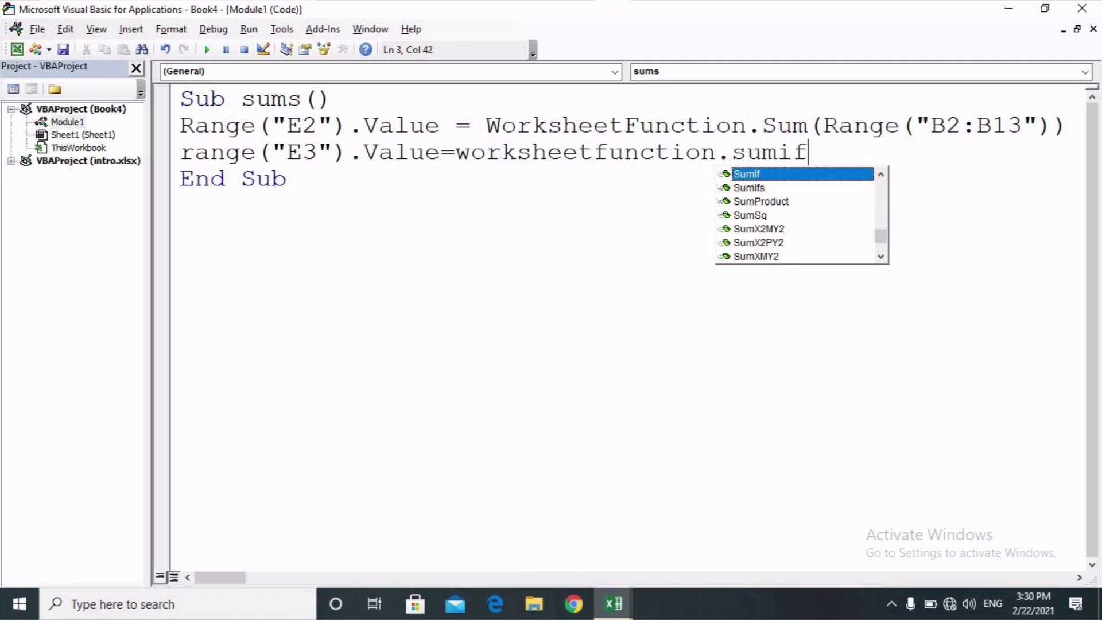
text(())
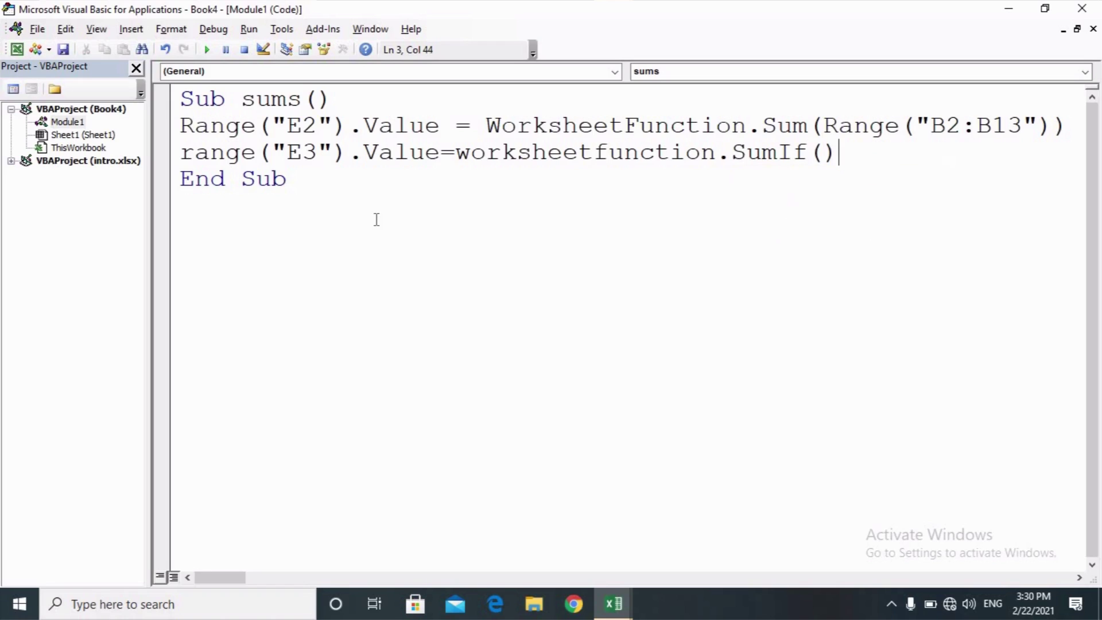
key(BackSpace)
text(range)
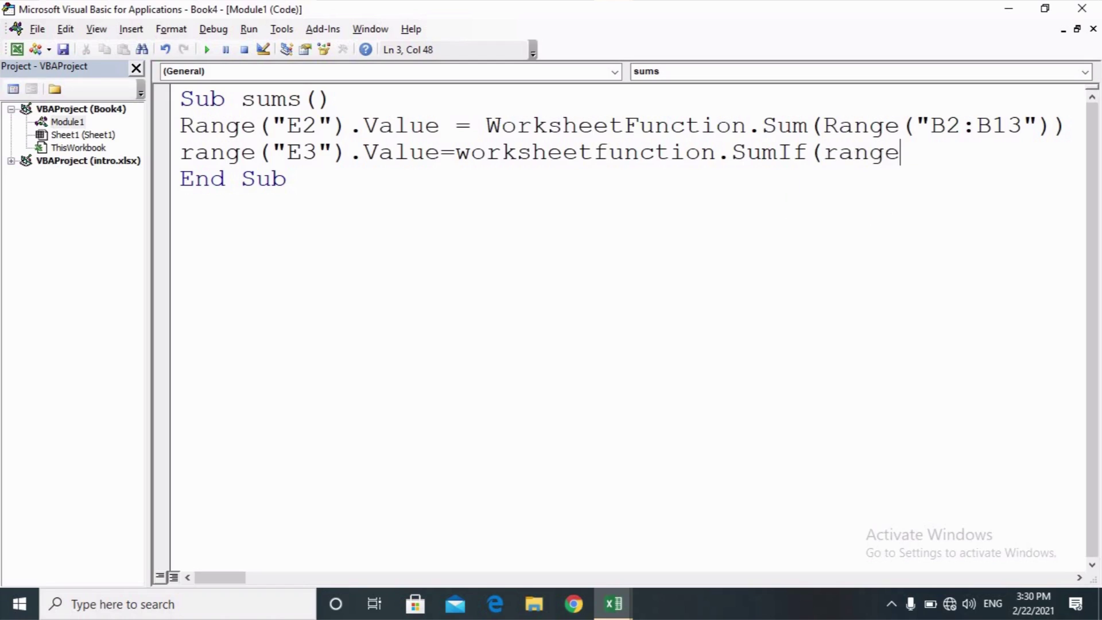
text(())
key(Left)
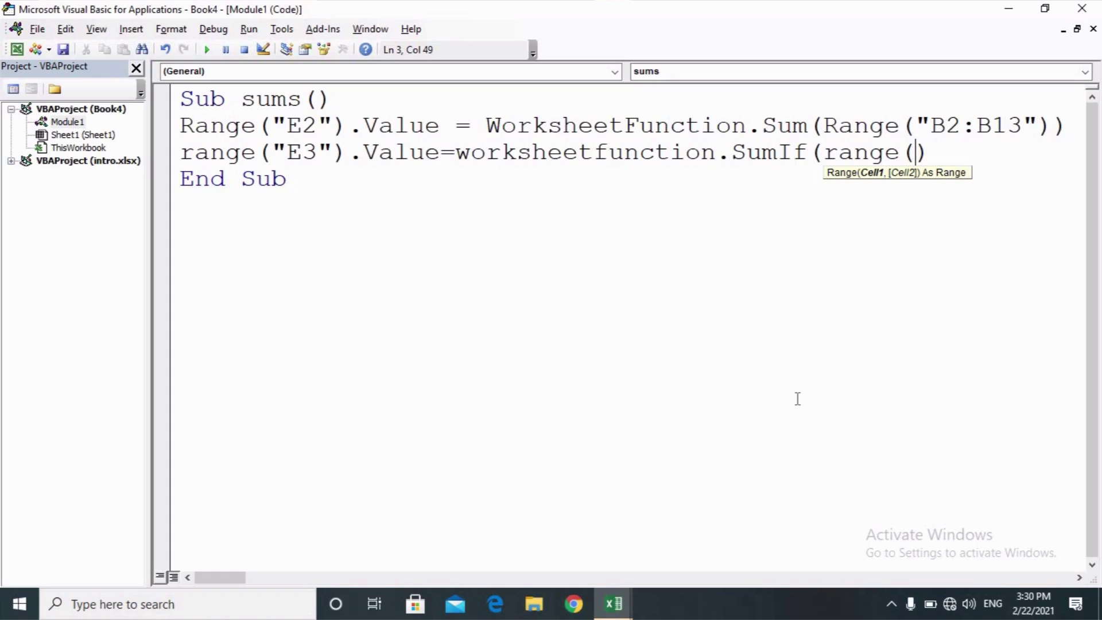
click(624, 538)
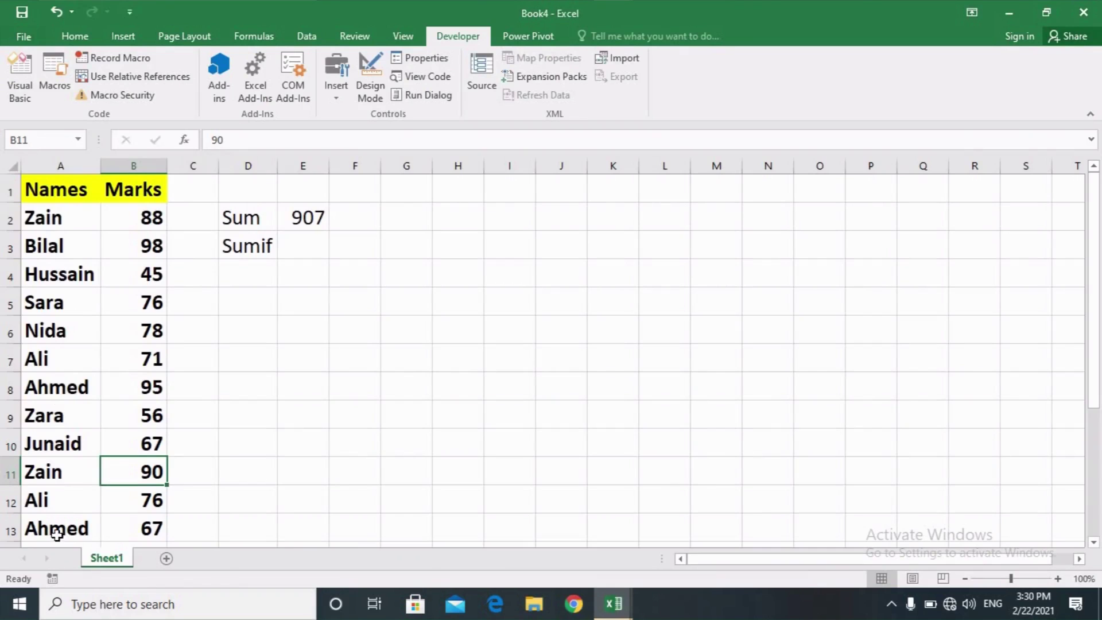
click(38, 218)
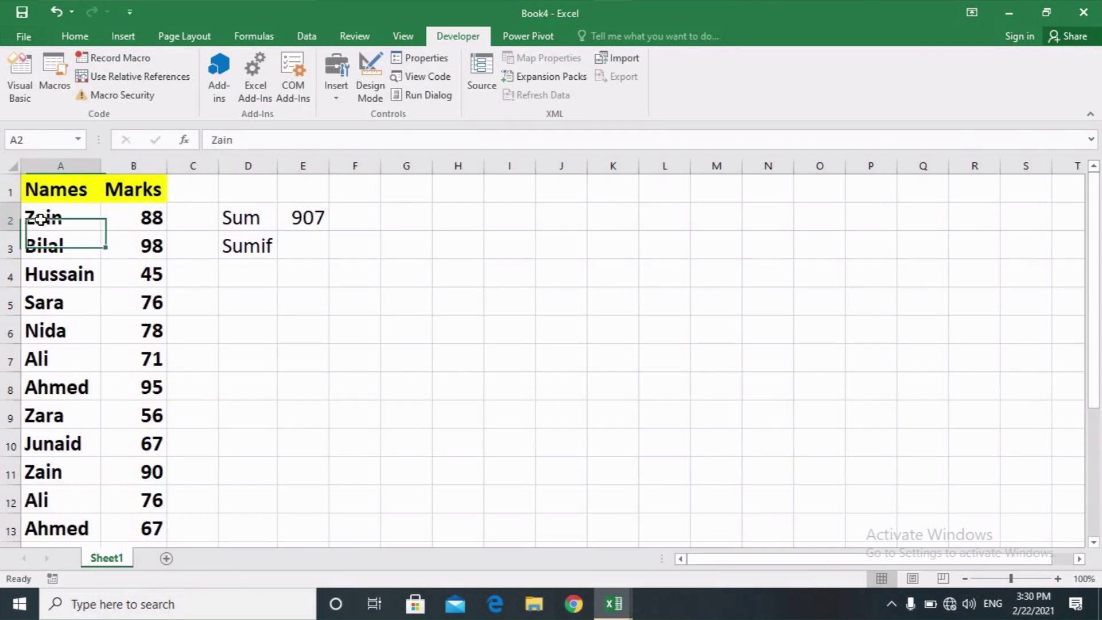
scroll(1097, 218, down, 1)
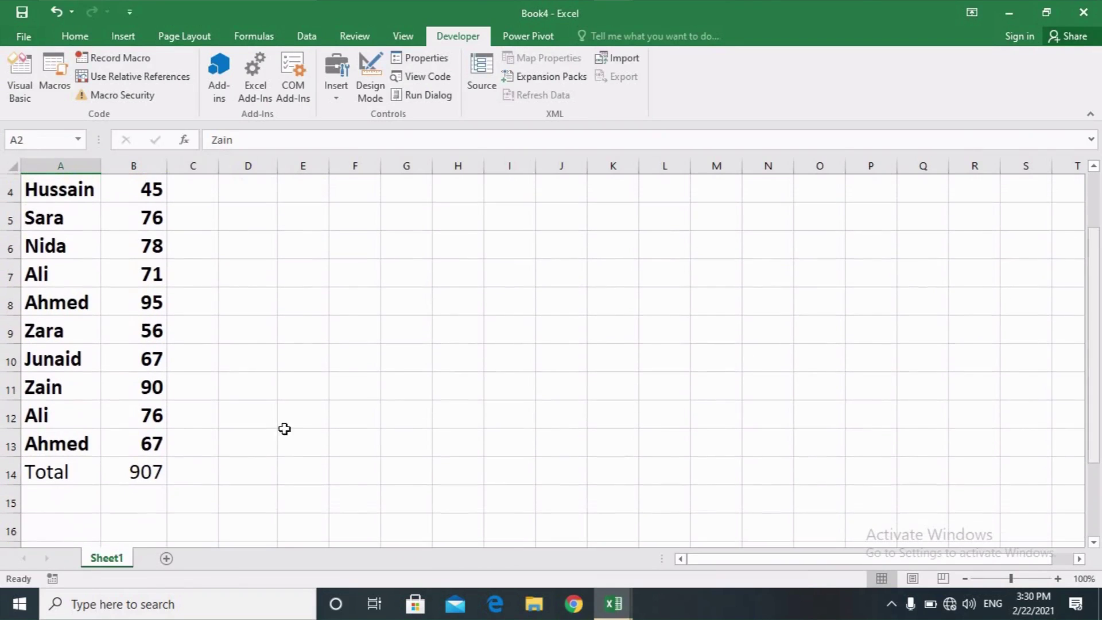
click(67, 438)
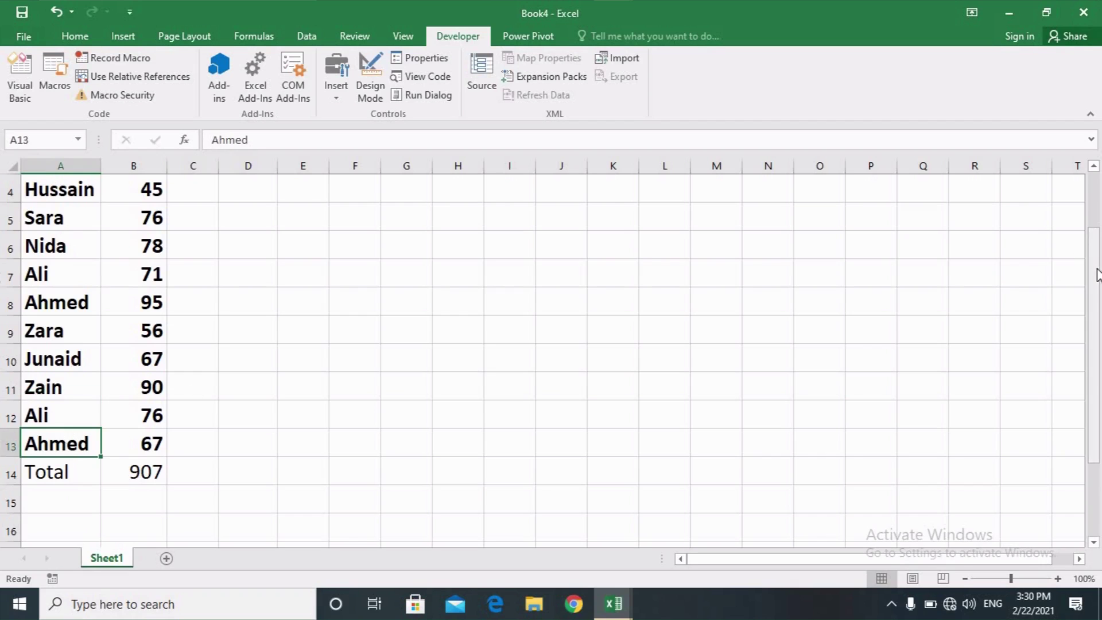
scroll(1081, 243, up, 2)
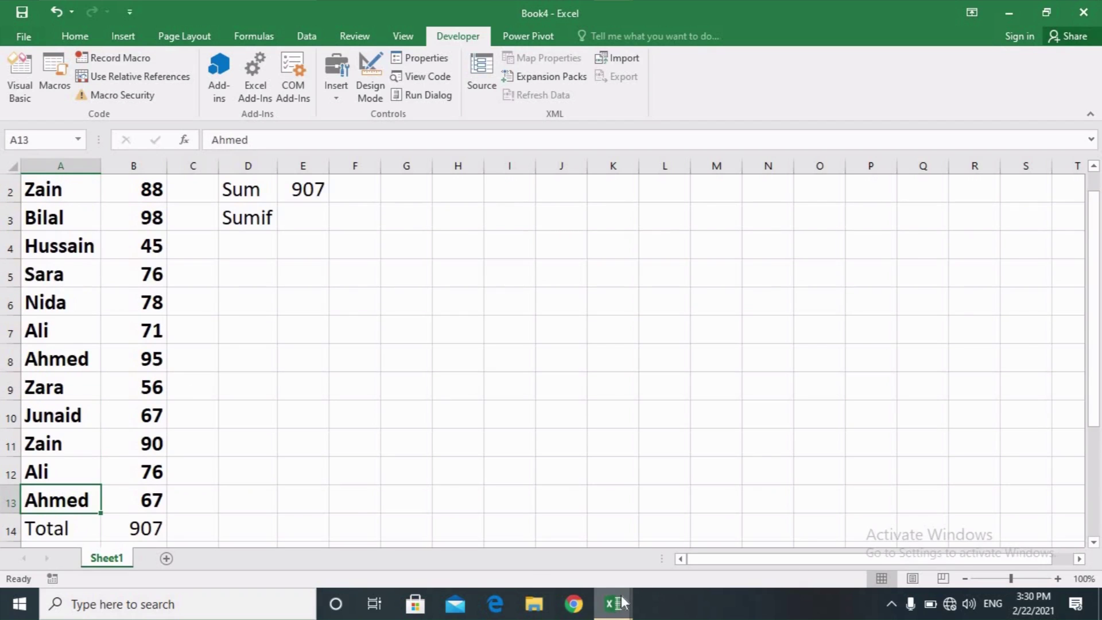
mouse_move(613, 603)
click(809, 528)
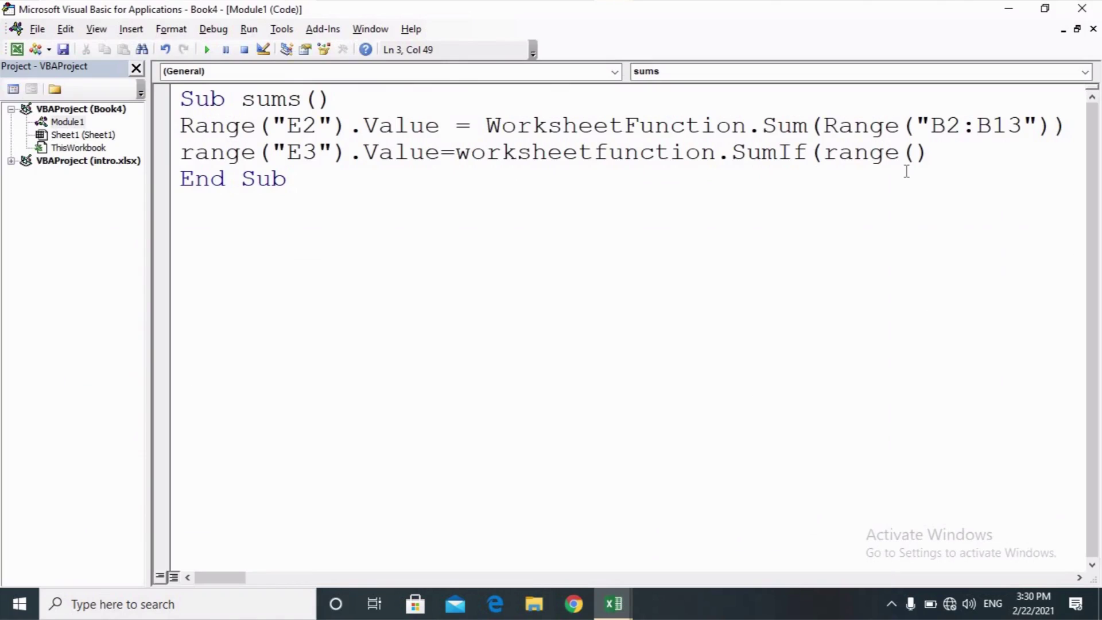
text("")
key(Left)
Step: Give SumIf the range "A2:A13", criterion "Zain" and a started Range, then view the Book4 sheet
text(A2)
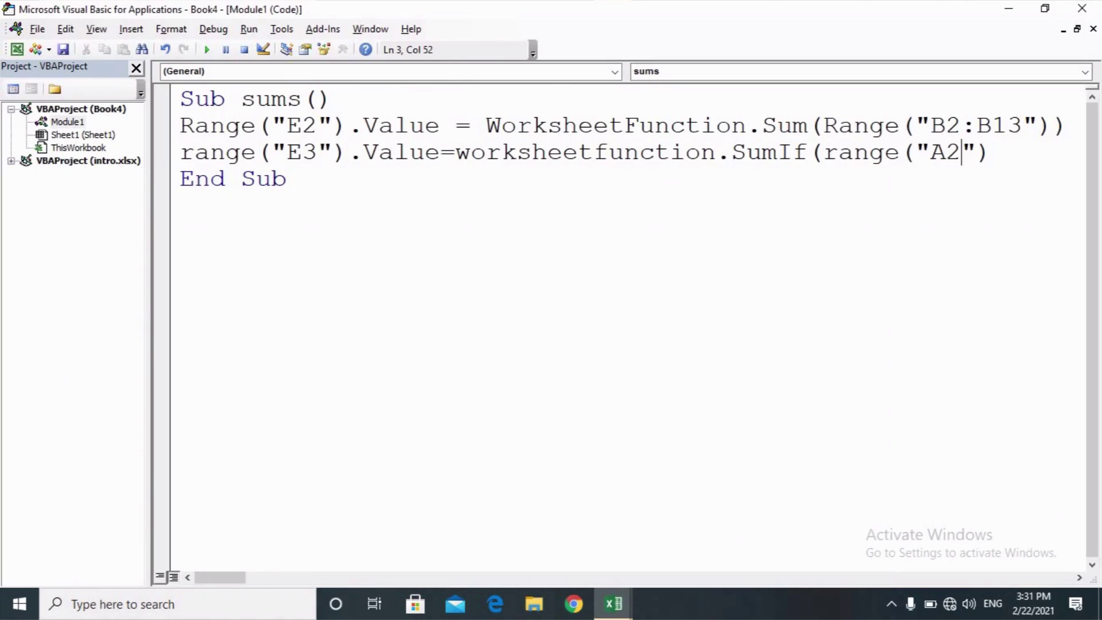
text(:A13)
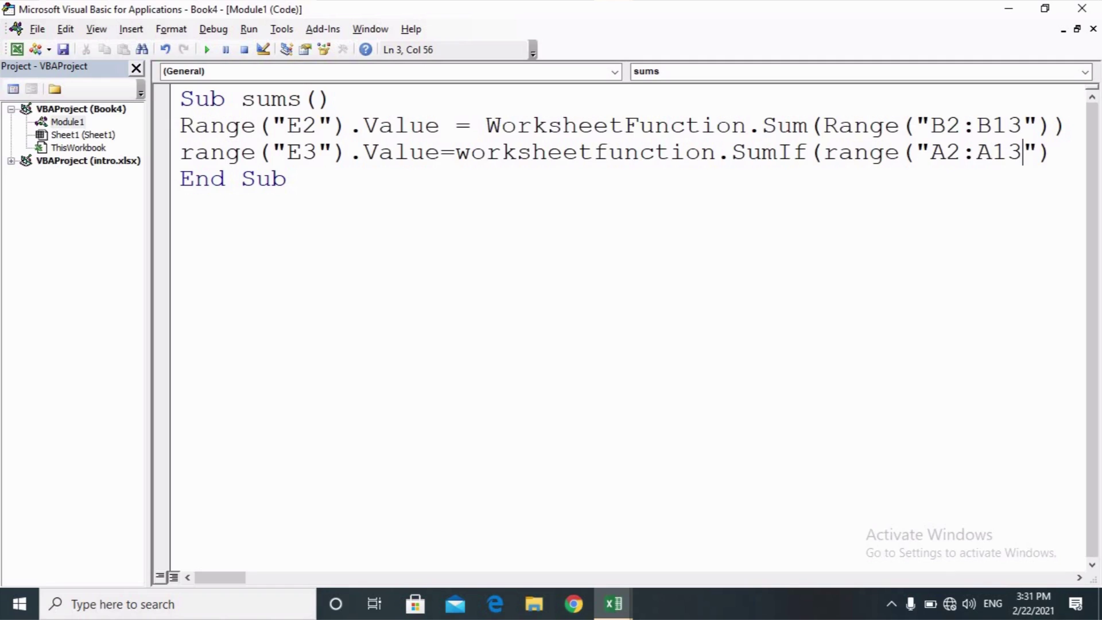
key(Right)
key(Right)
text(,)
text(")
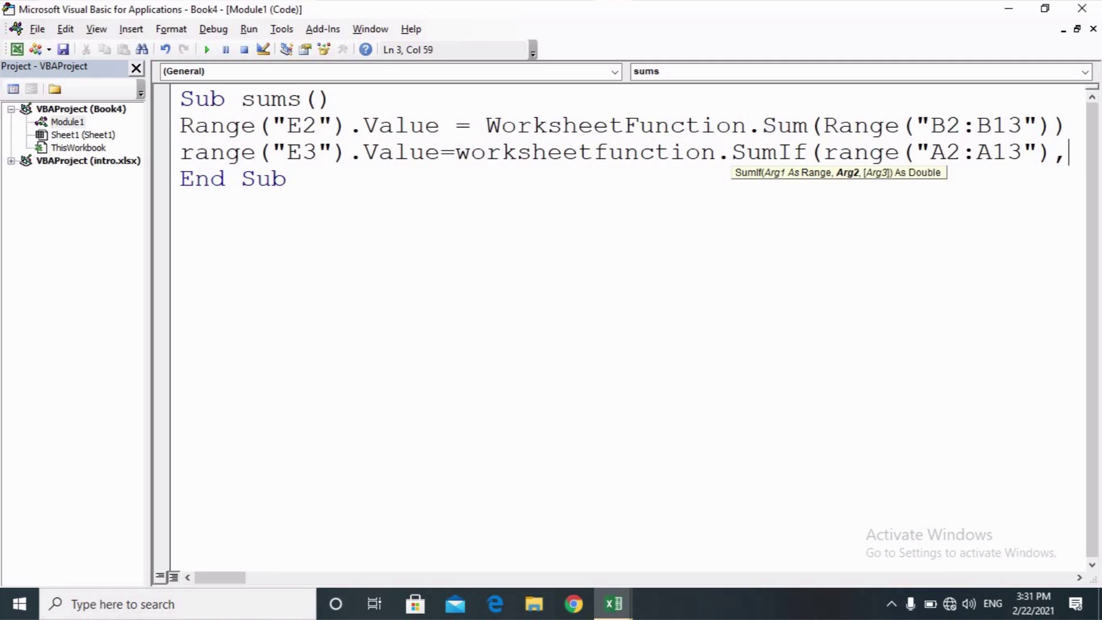
text(")
key(Left)
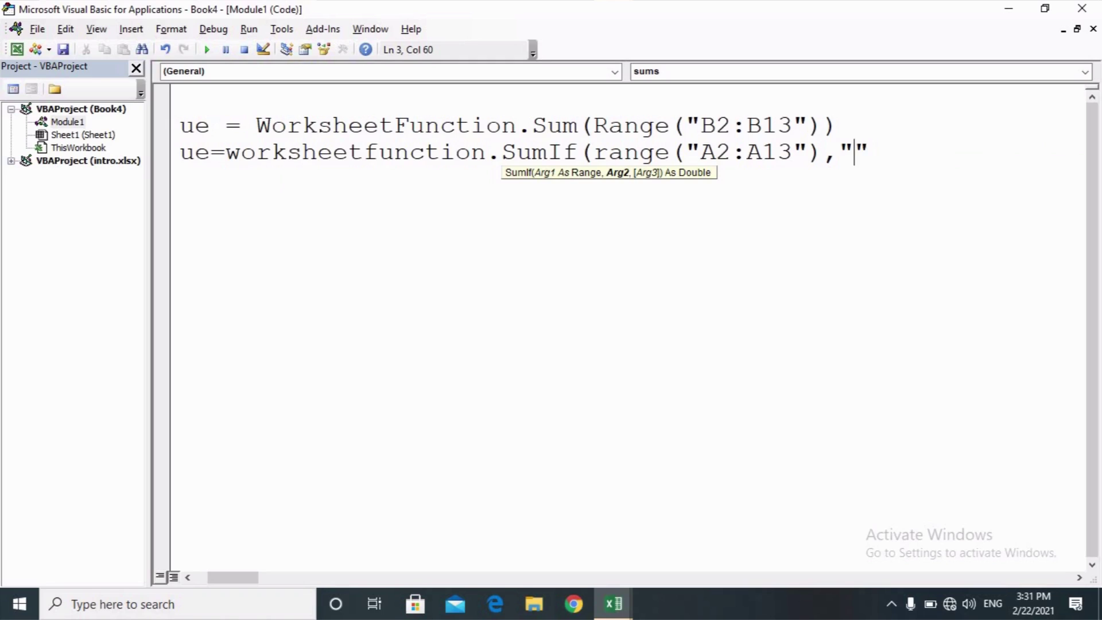
text(Zain)
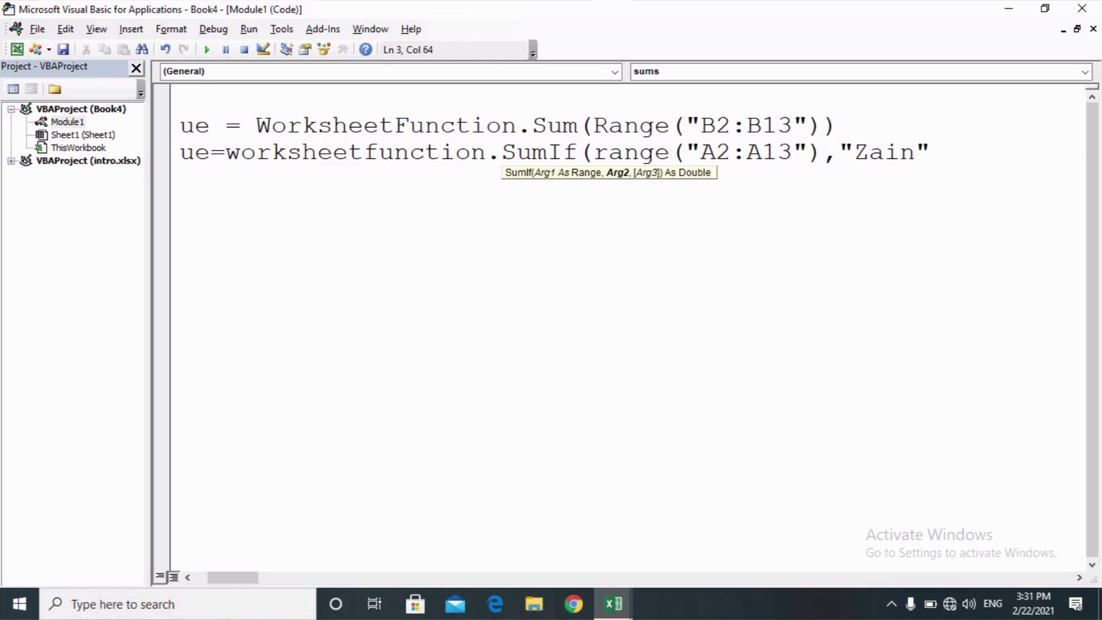
key(Right)
text(,)
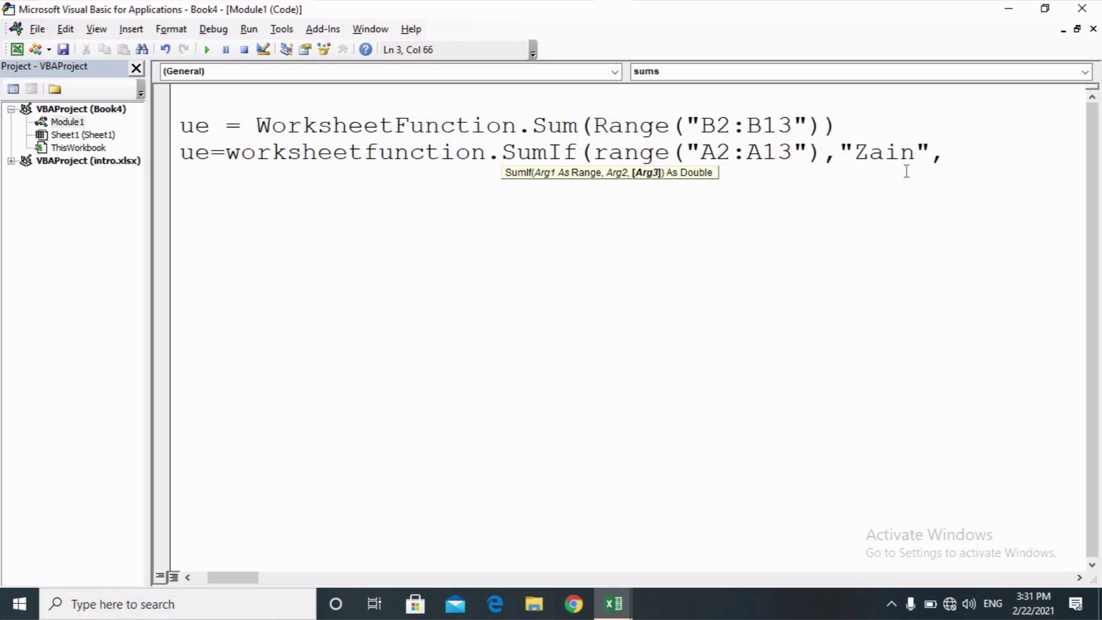
text(Range)
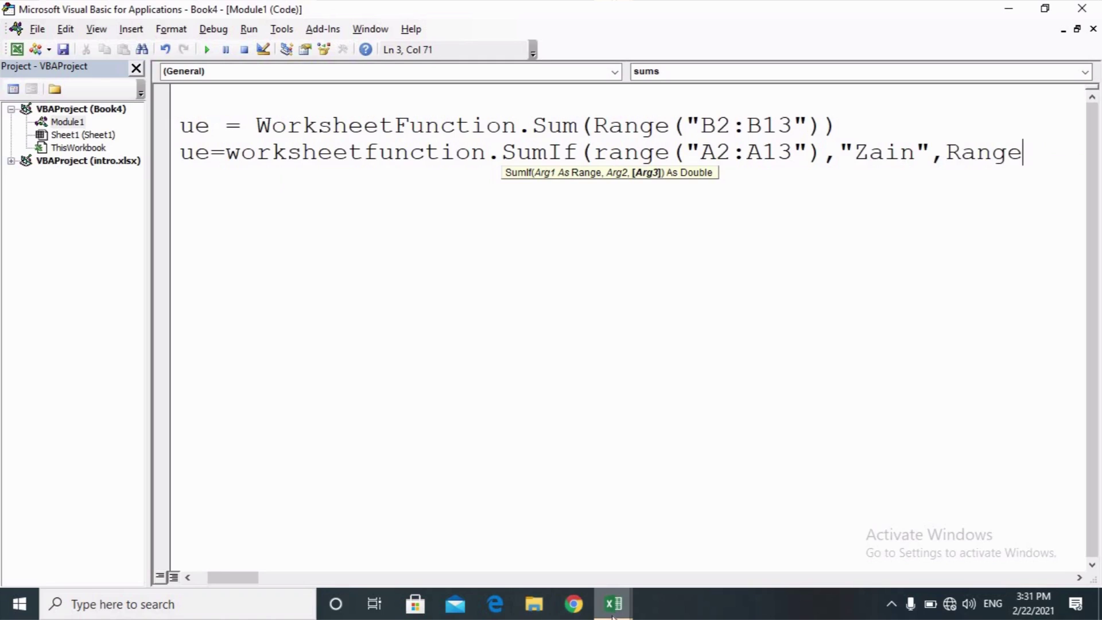
click(608, 537)
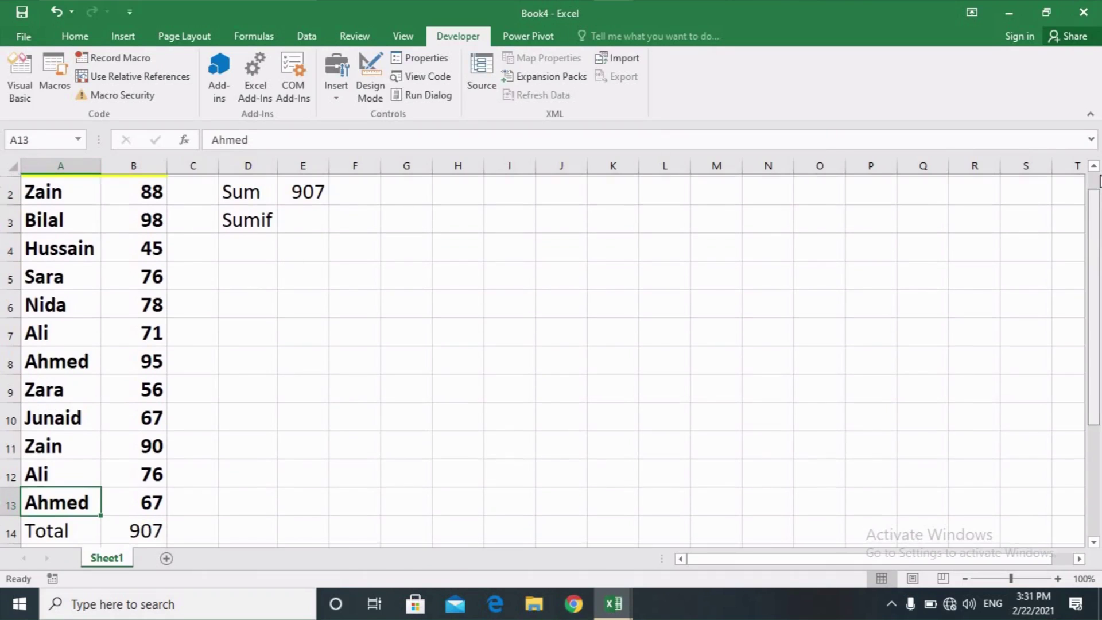
scroll(1095, 233, up, 1)
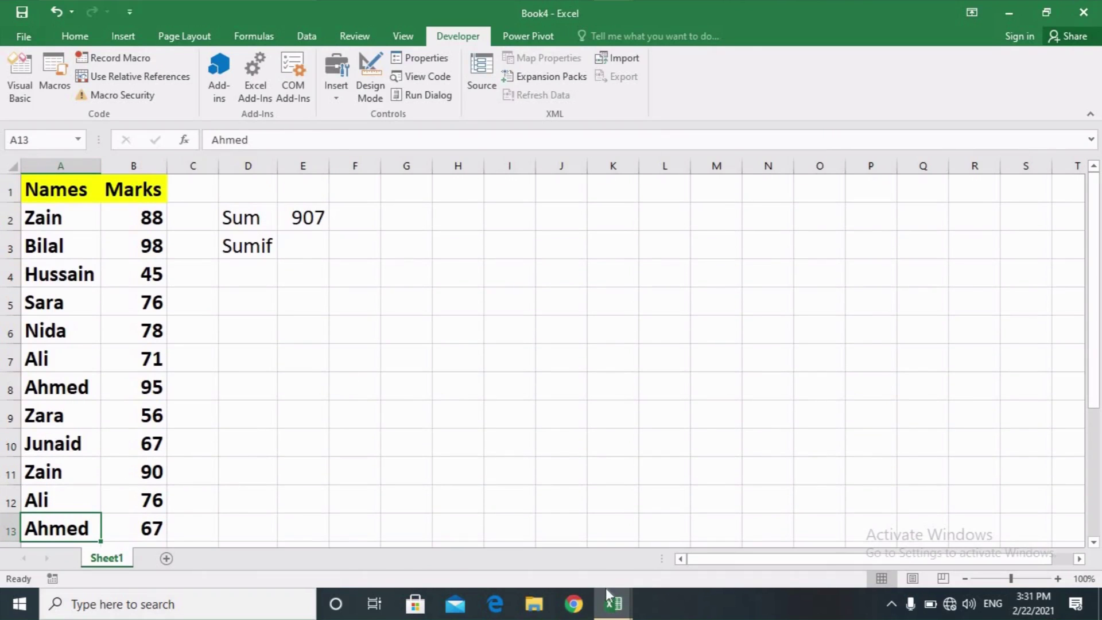
Step: Finish the SumIf with Range("B2:B13") as the sum range and close the line
click(798, 533)
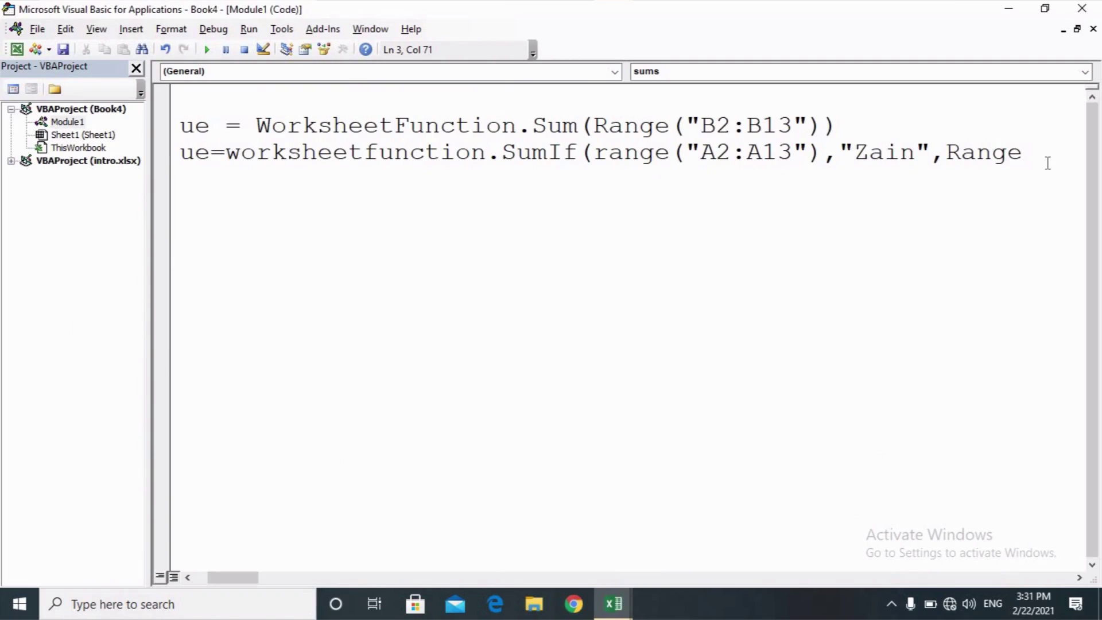
text(())
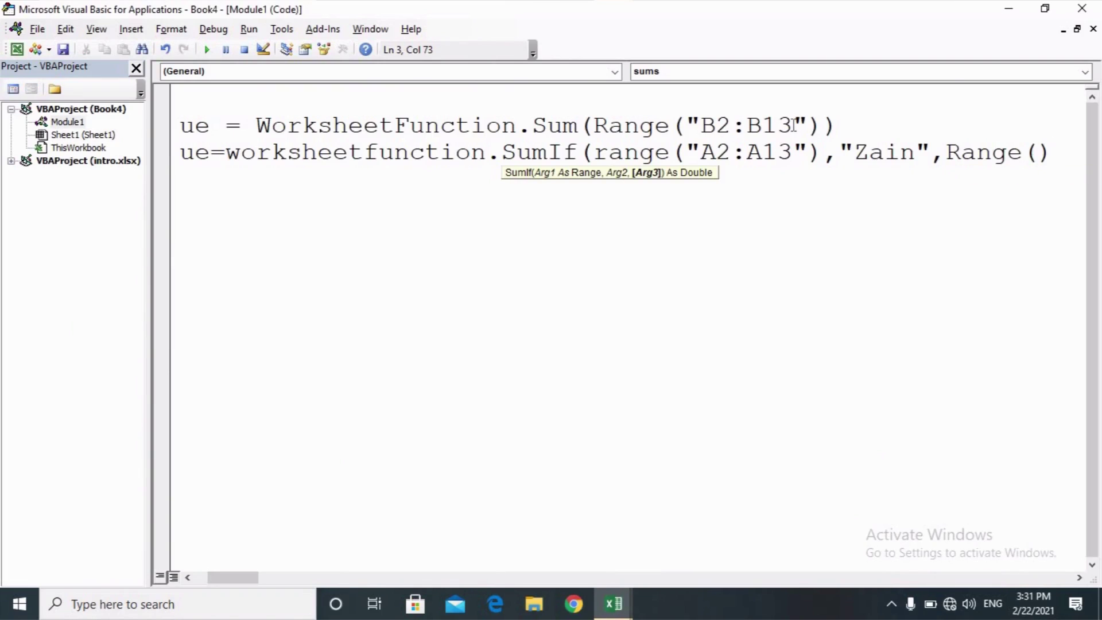
key(Left)
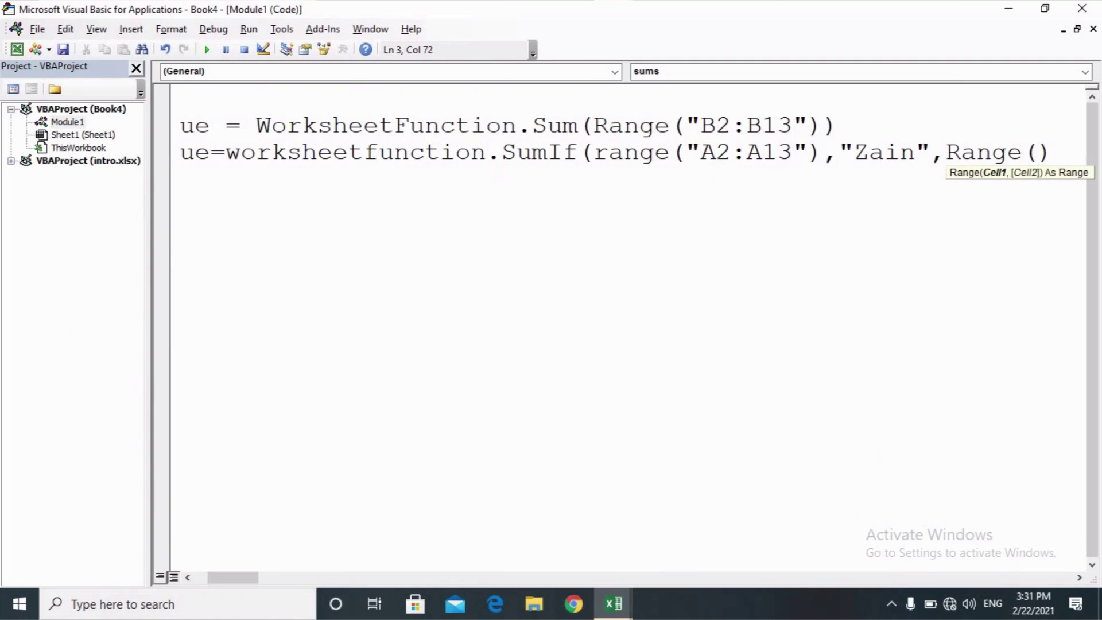
text("")
key(Left)
text(B2:)
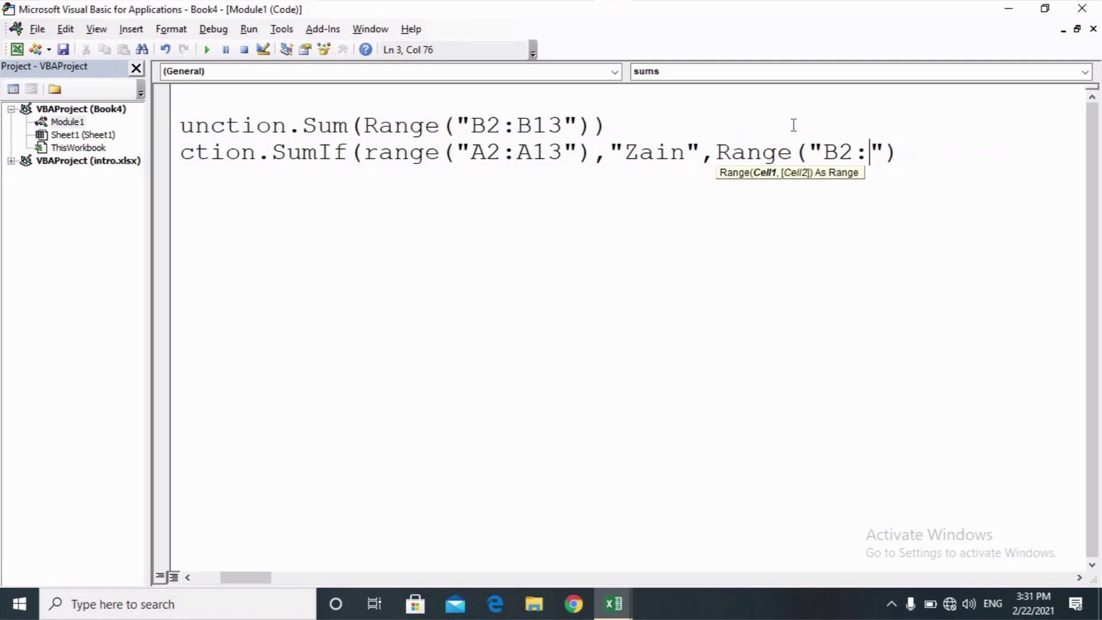
text(B13)
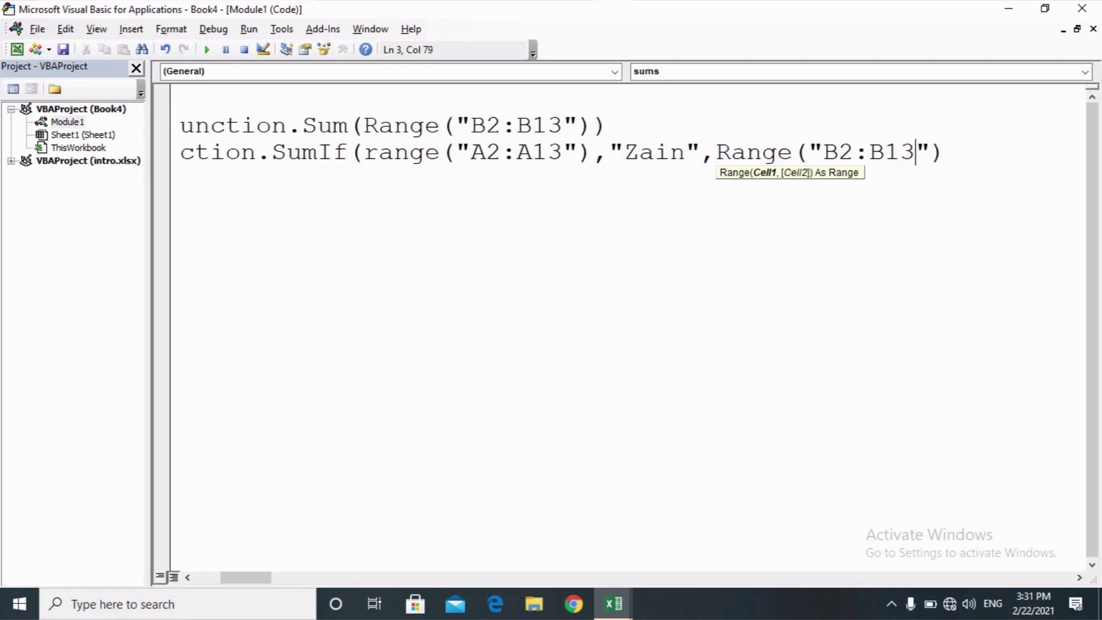
key(Right)
key(Right)
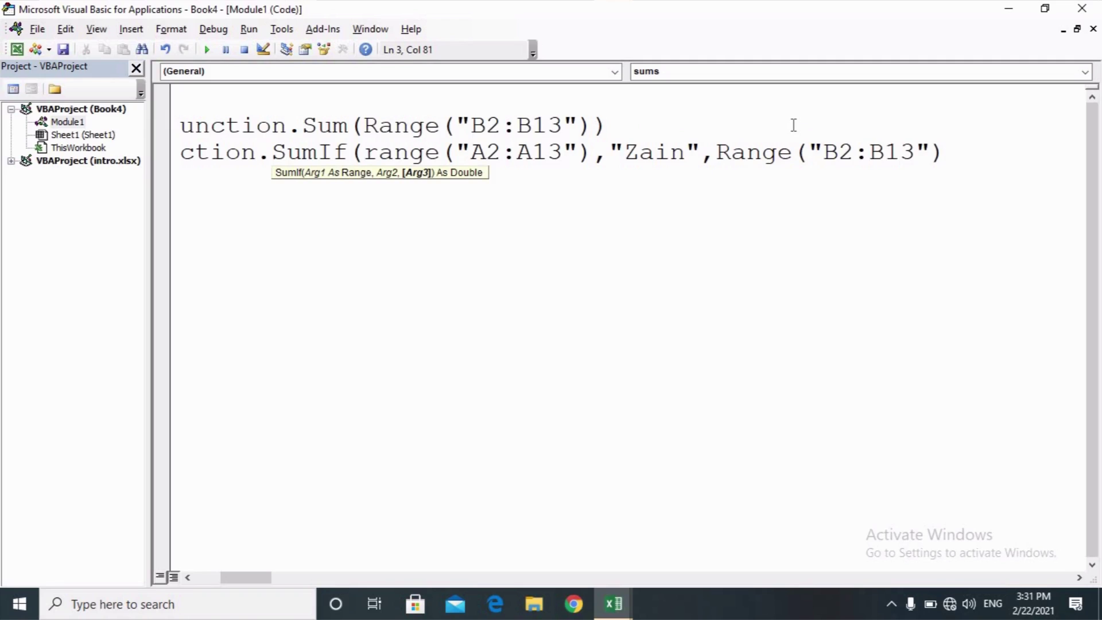
text())
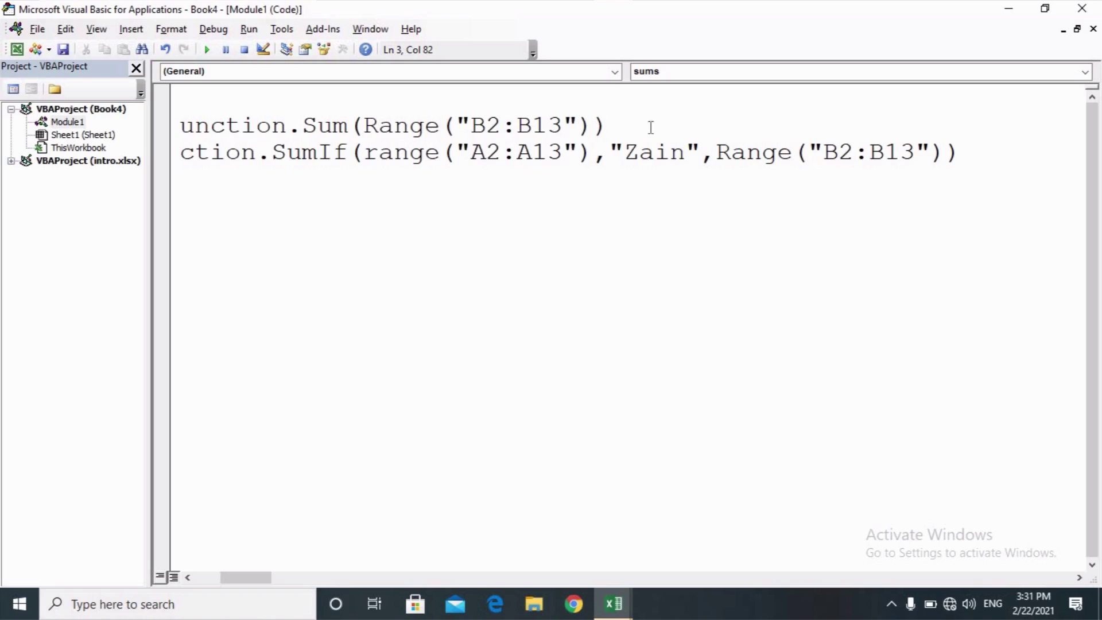
Step: Run the sums macro so E3 shows 178, then return to the Book4 worksheet
click(1045, 8)
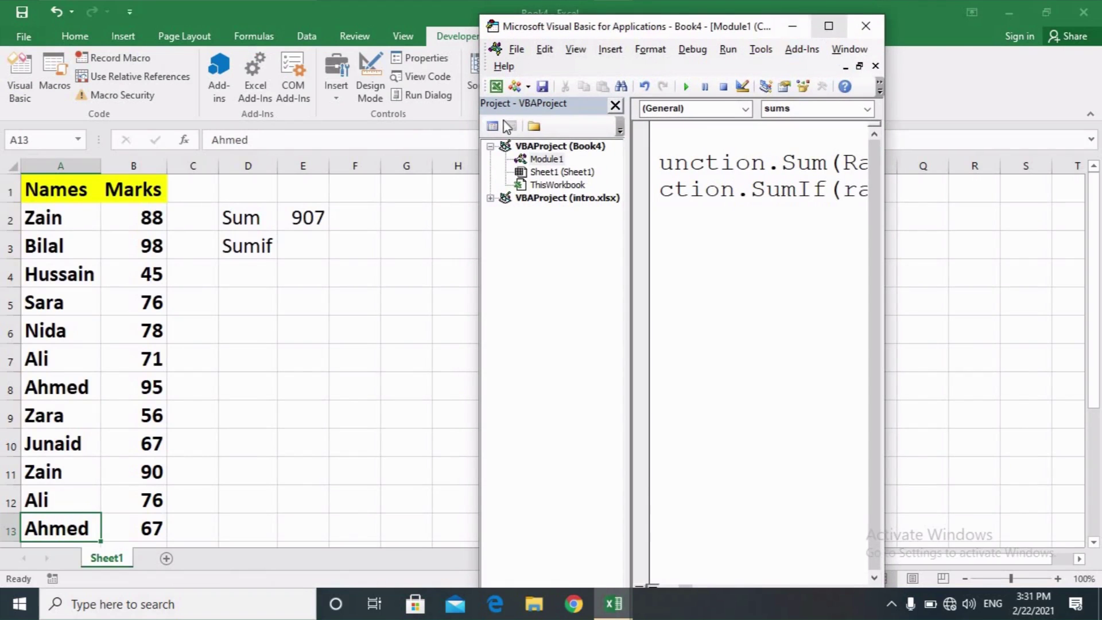
click(685, 87)
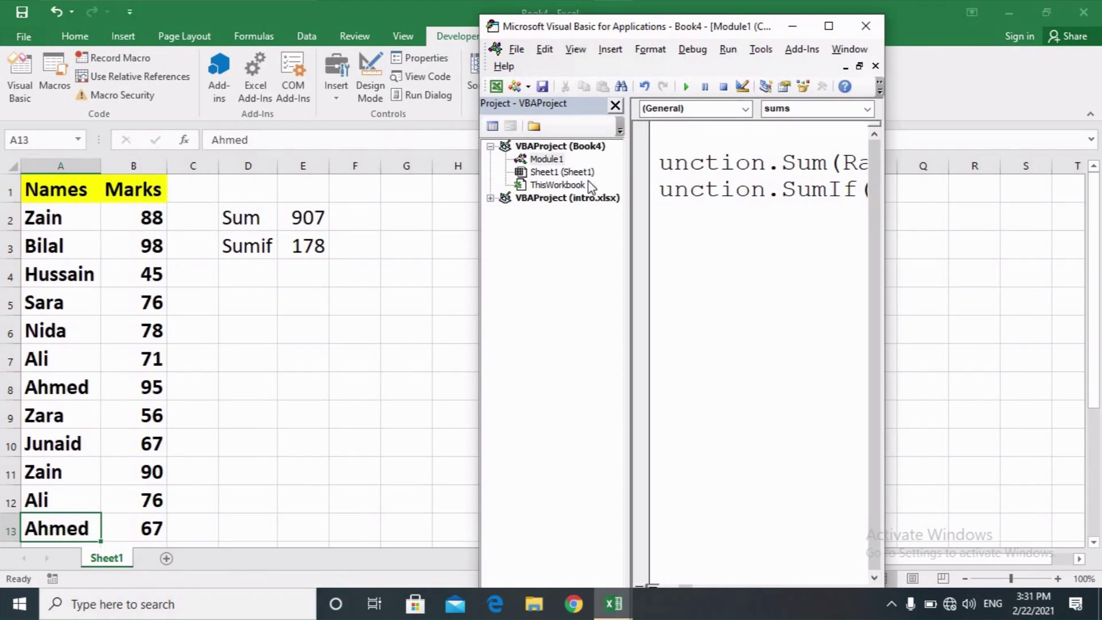
click(792, 28)
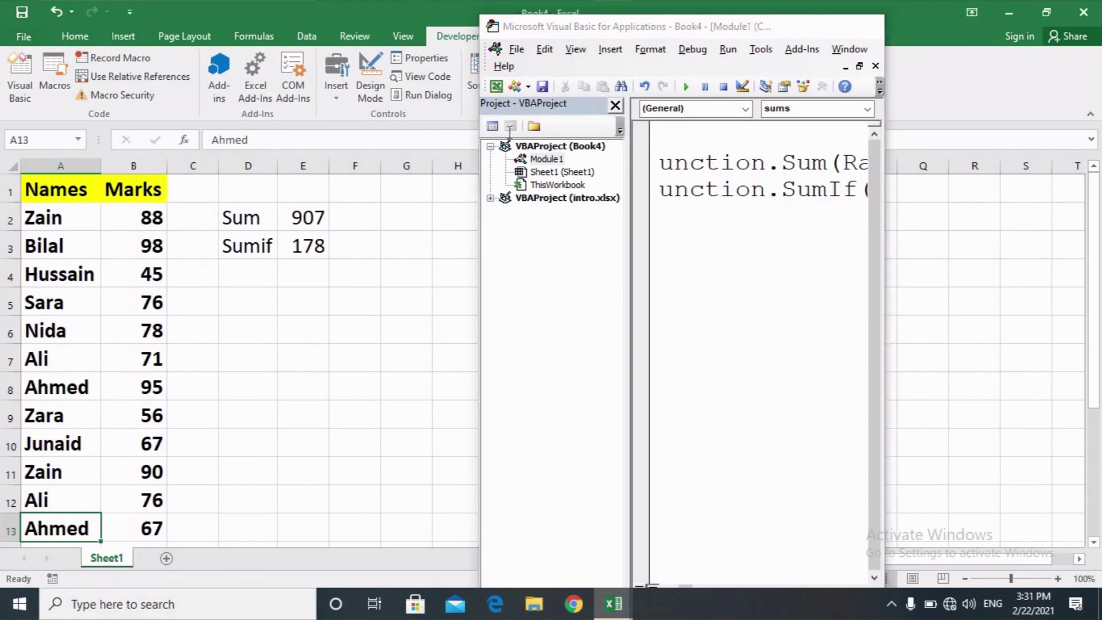
click(464, 217)
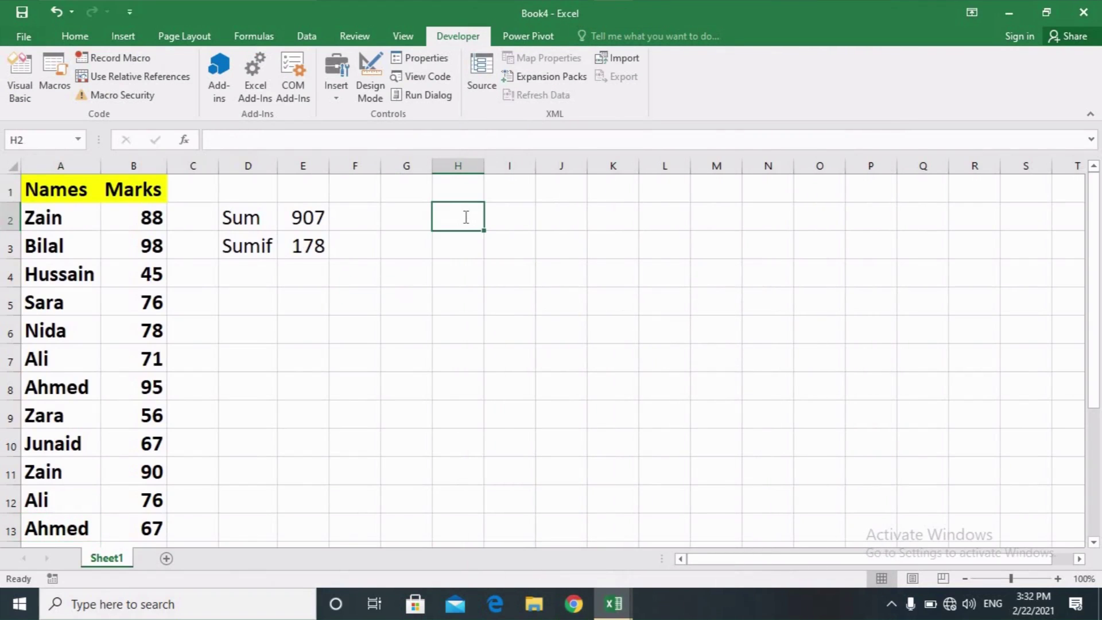
Step: Enter =SUM(B2,B11) in H2 so it shows 178
text(=su)
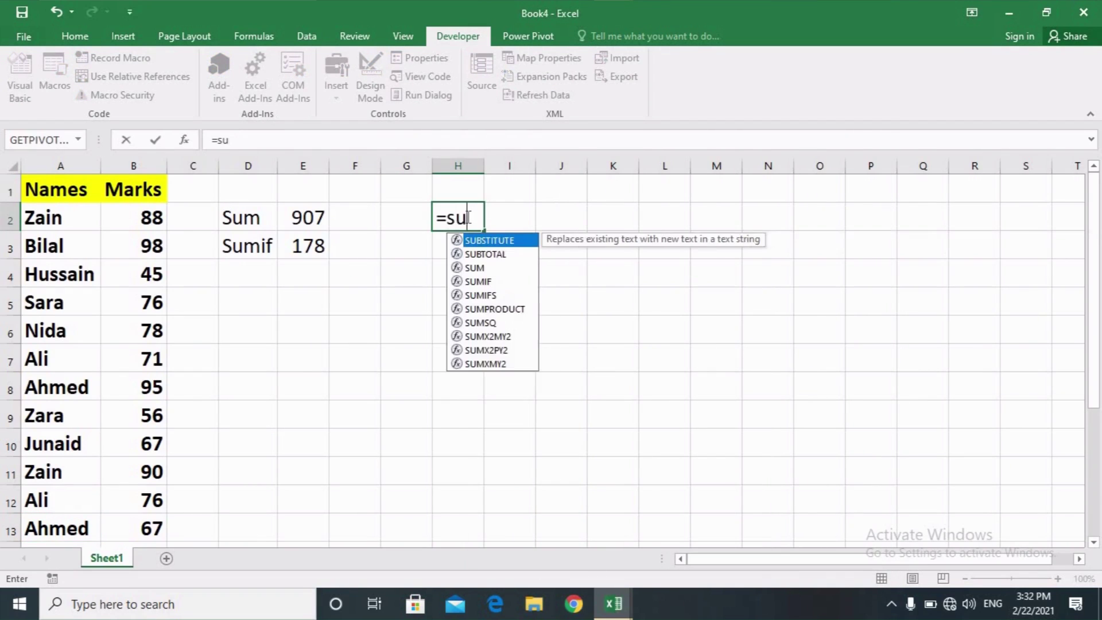
text(m()
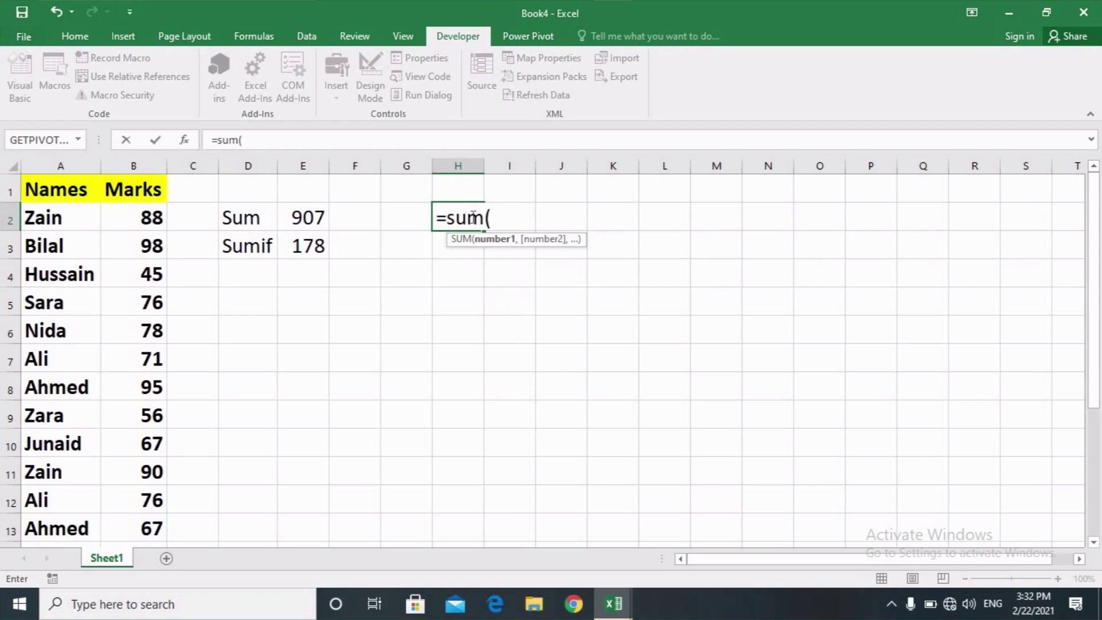
click(137, 216)
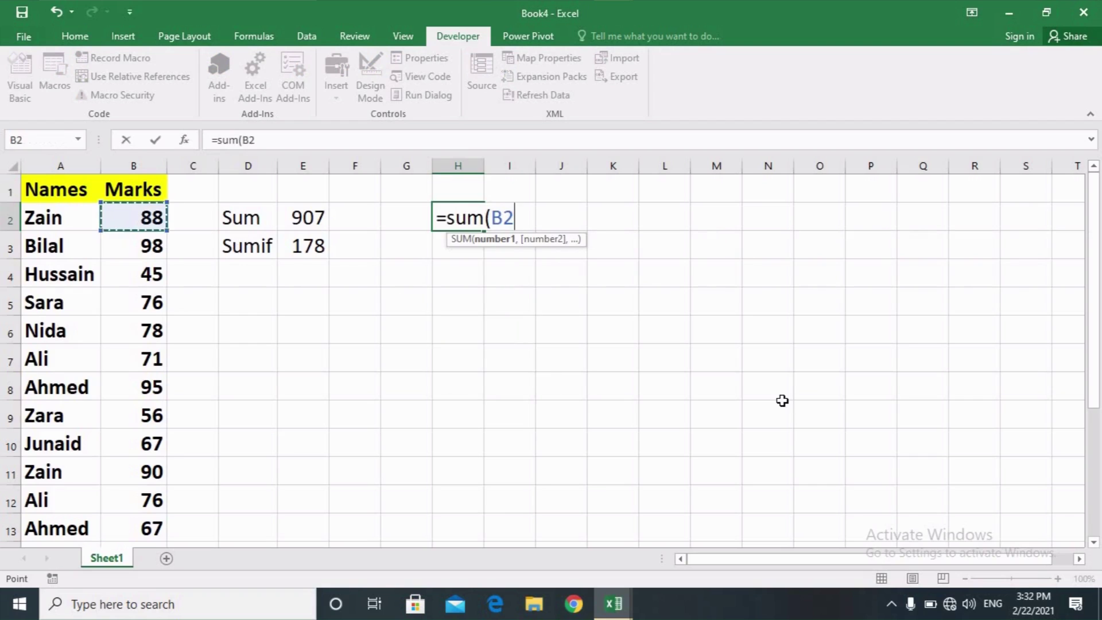
text(,)
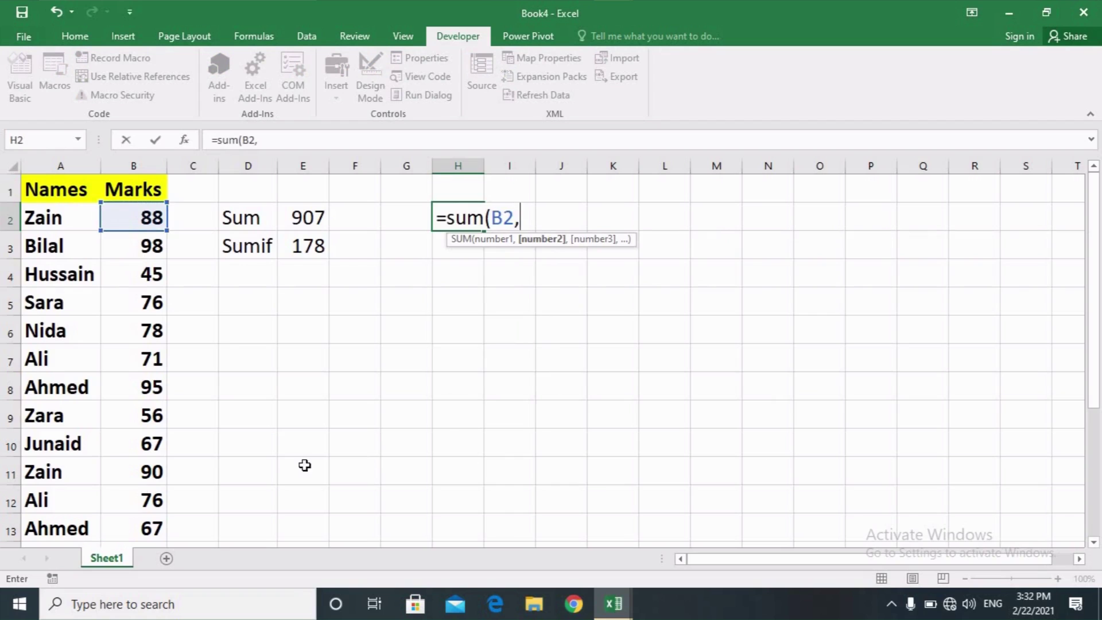
click(143, 472)
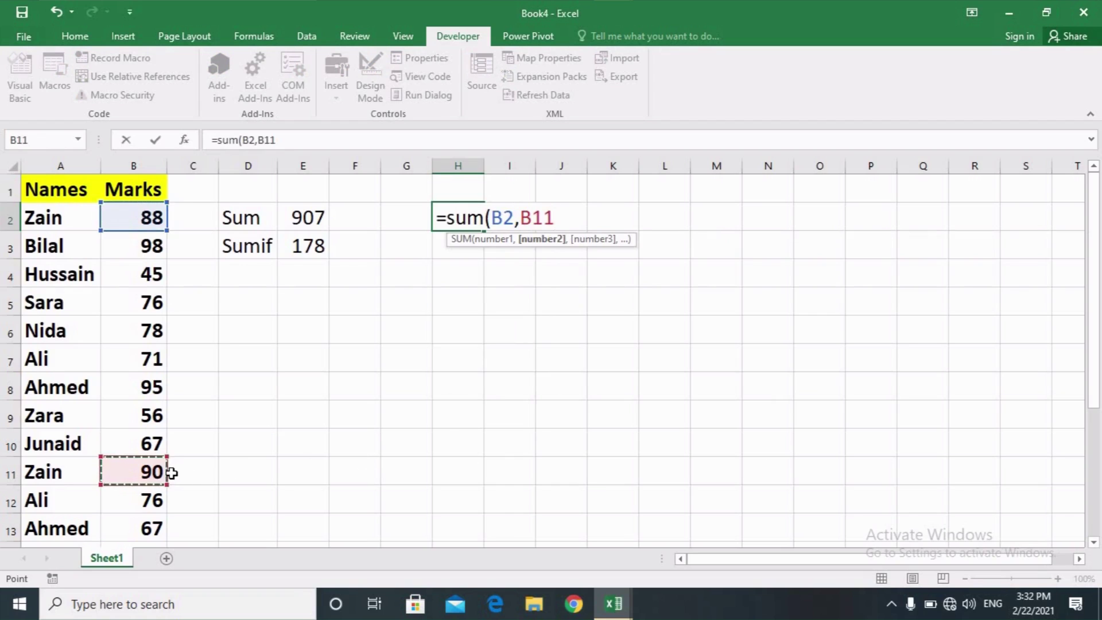
key(Return)
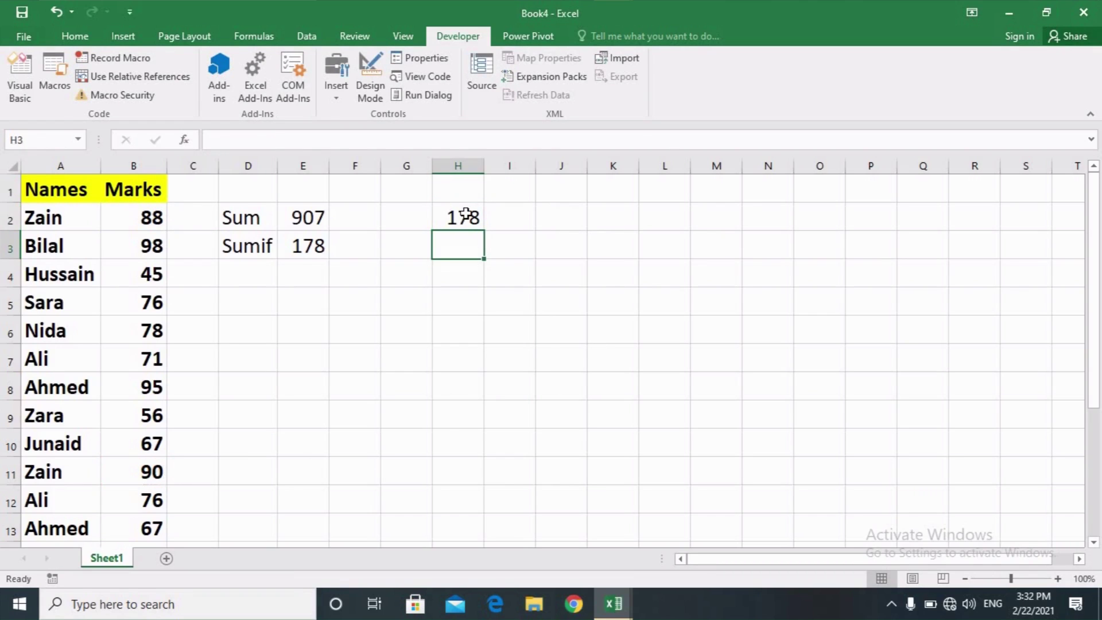
Step: Inspect H2's formula and Ali's name entries in A7 and A12
click(461, 217)
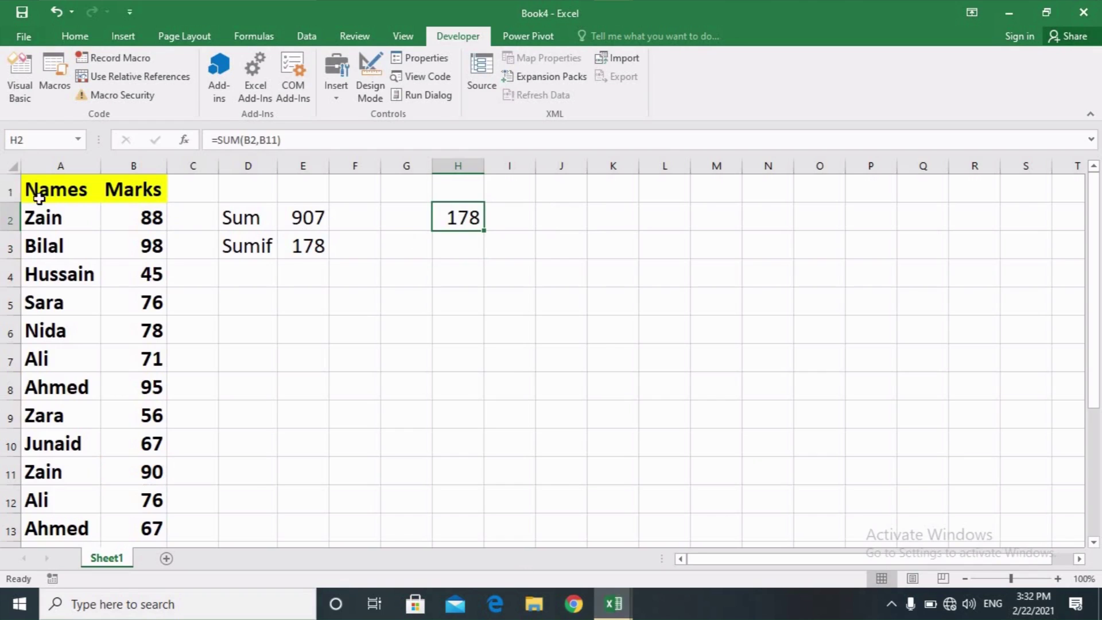
click(48, 367)
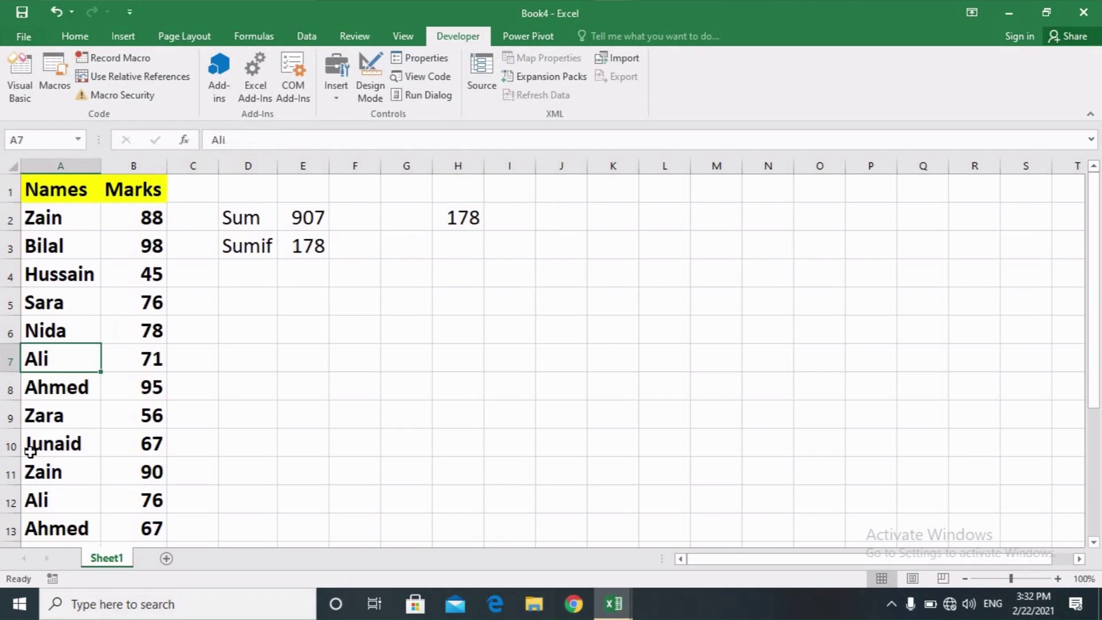
click(46, 500)
mouse_move(613, 604)
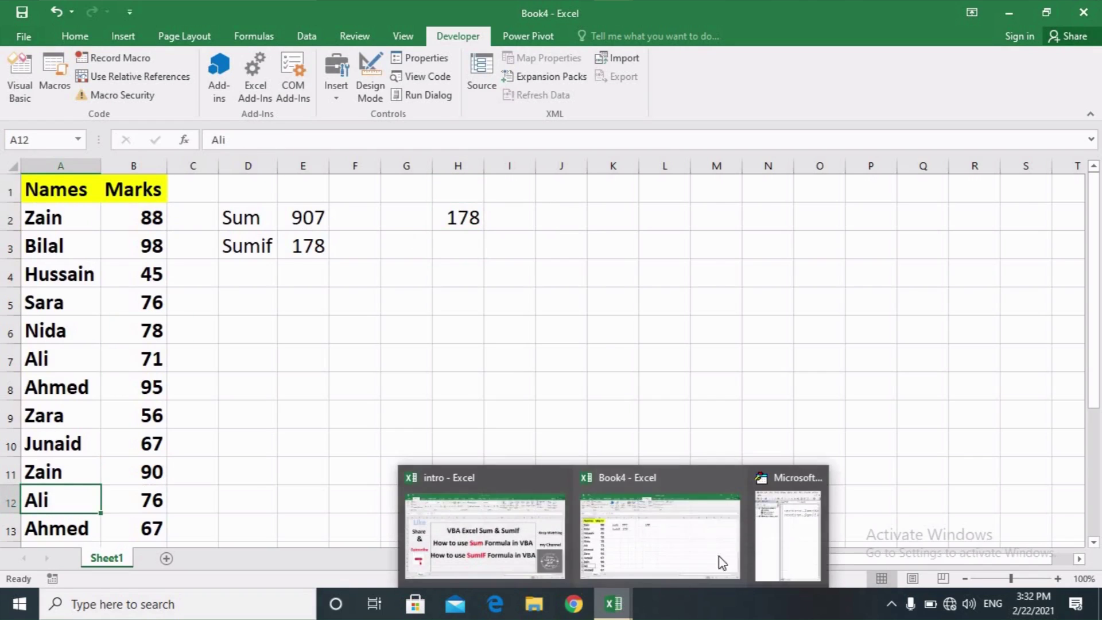
Step: Change the SumIf criterion in the macro from "Zain" to "Ali"
click(787, 534)
click(833, 24)
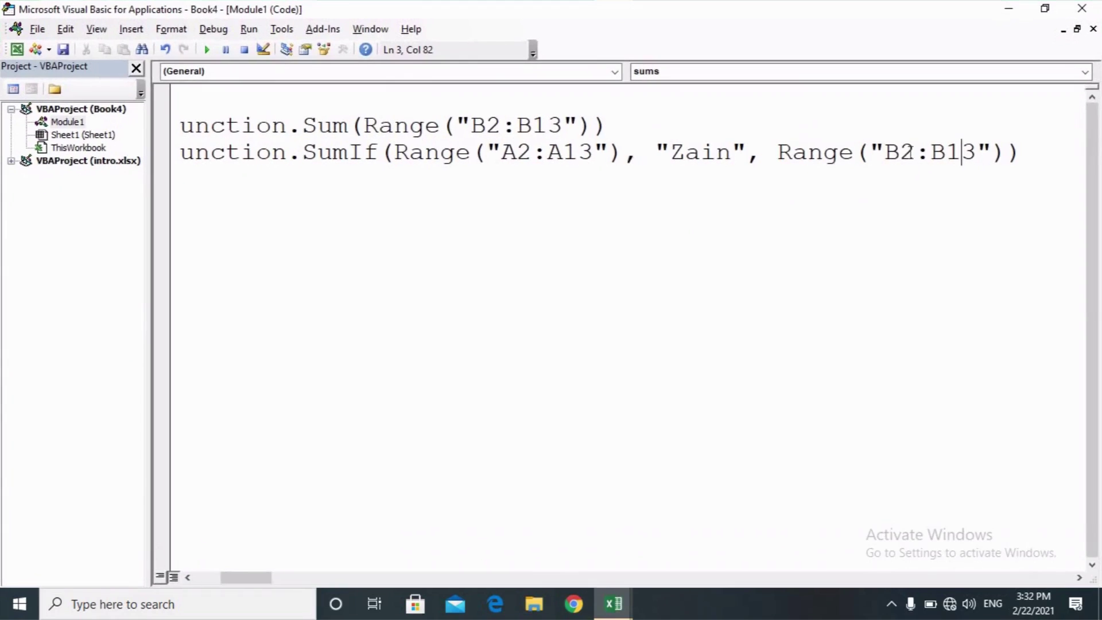
click(735, 153)
key(BackSpace)
key(BackSpace)
key(BackSpace)
key(BackSpace)
text(A)
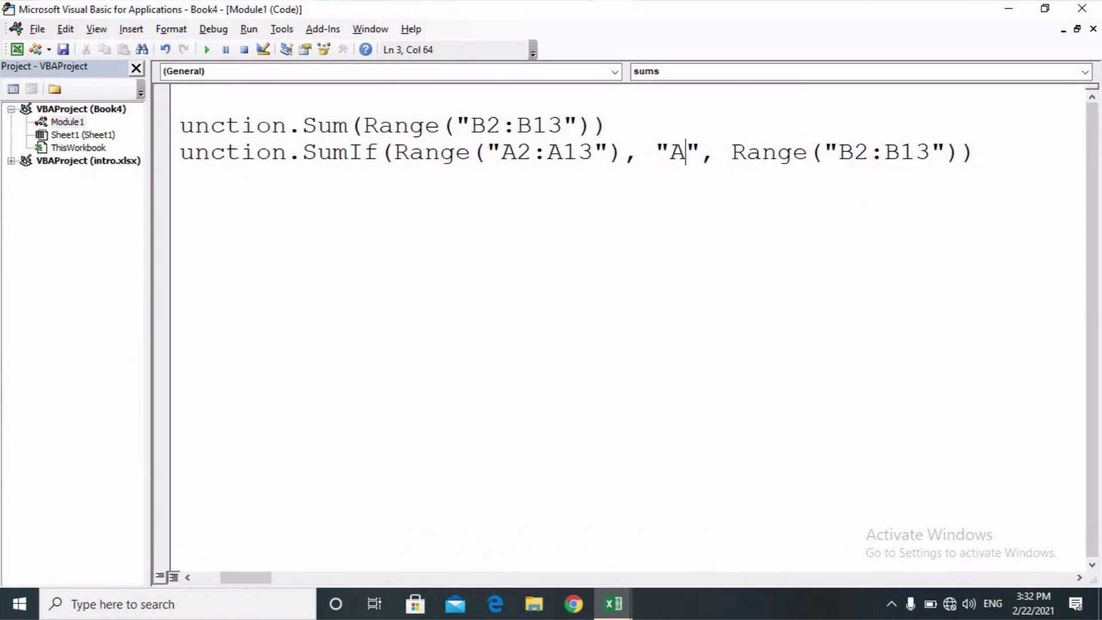
text(li)
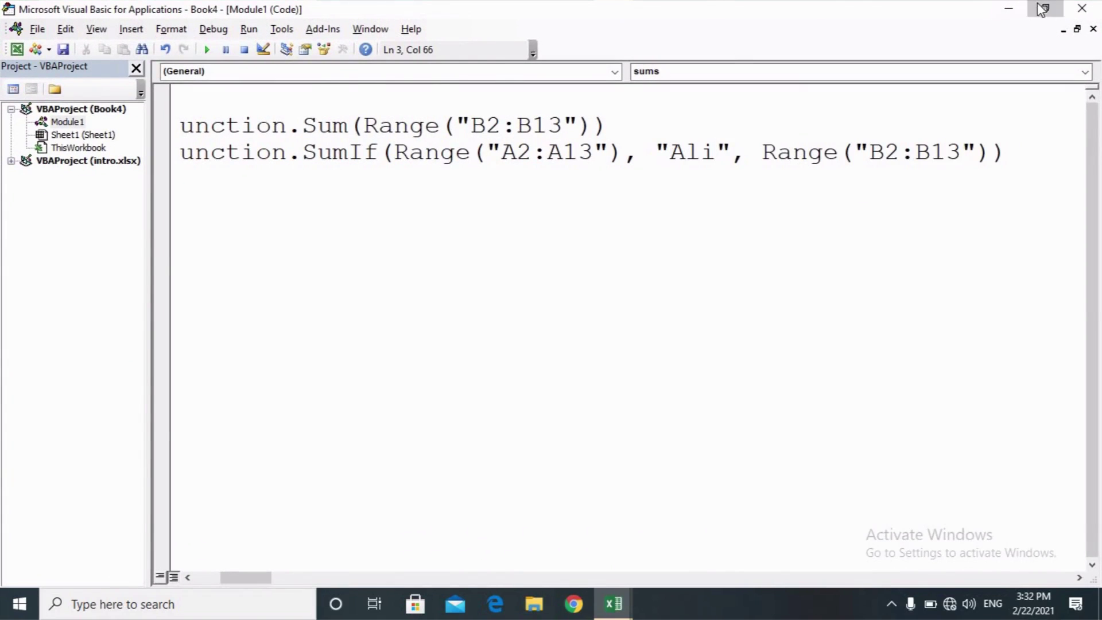
Step: Rerun the macro so E3 shows 147, and return to the worksheet
click(1046, 8)
click(686, 89)
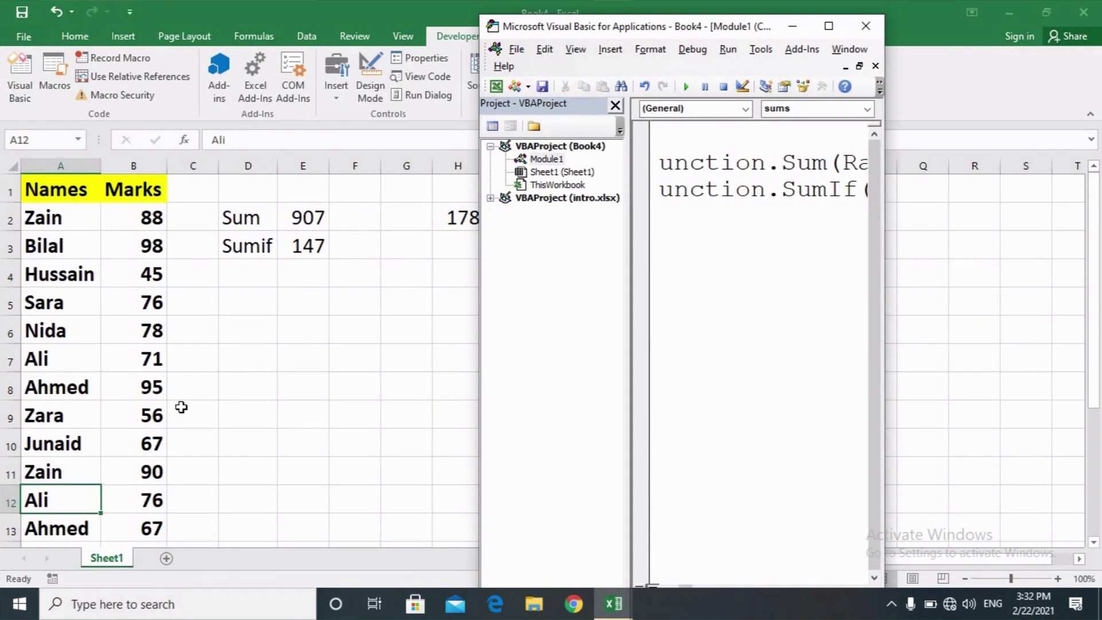
click(793, 26)
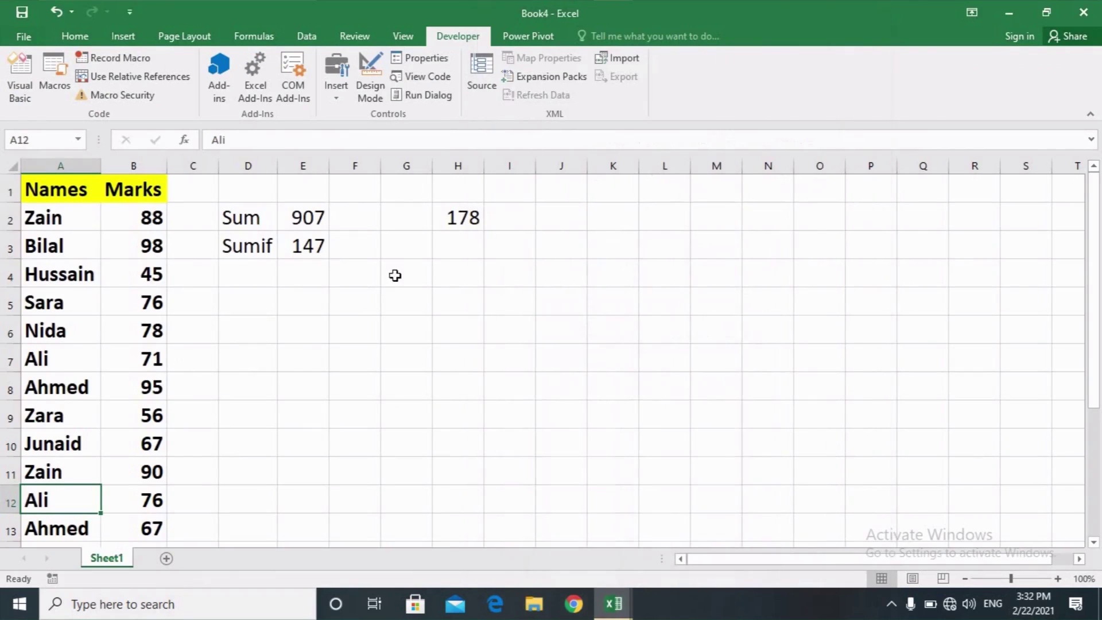
Step: Enter =SUM(B7,B12) in H3 so it shows 147 for Ali
click(459, 244)
text(=su)
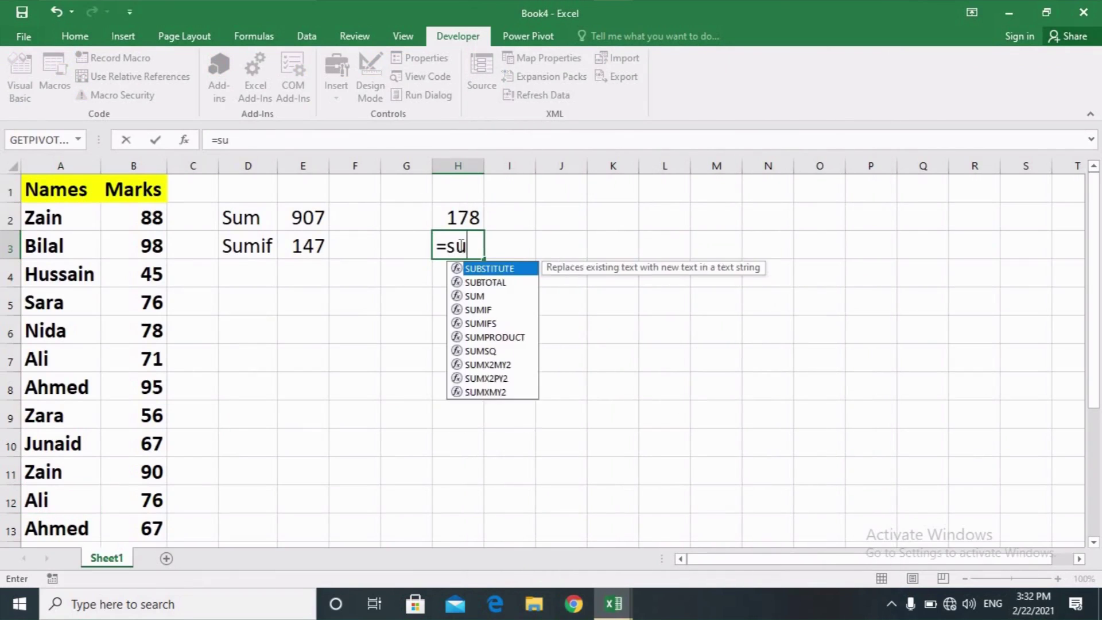
text(m()
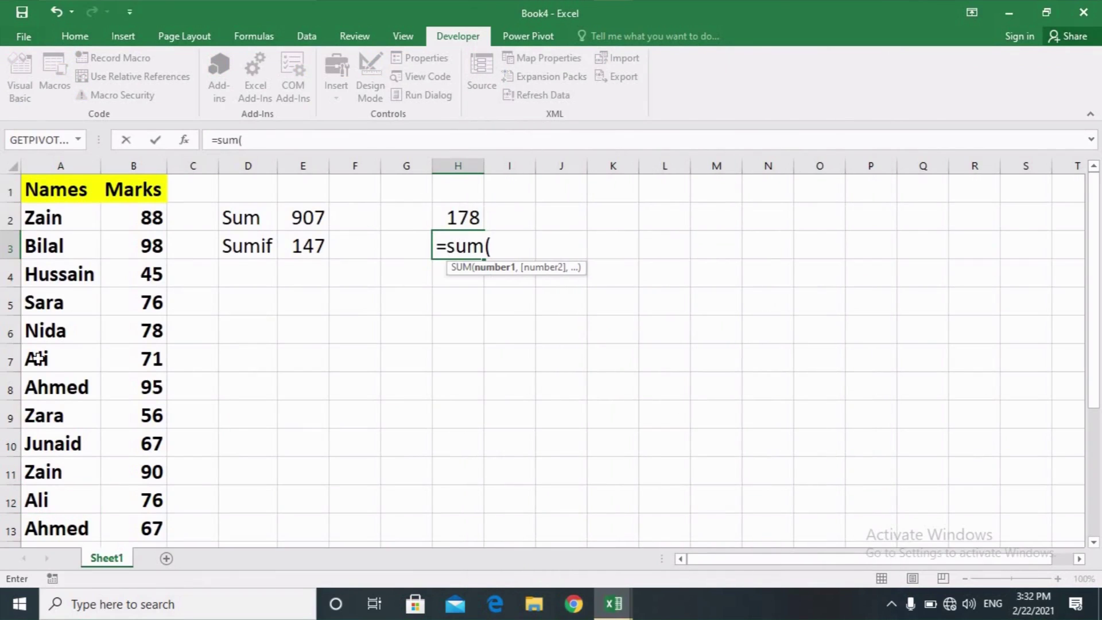
click(140, 368)
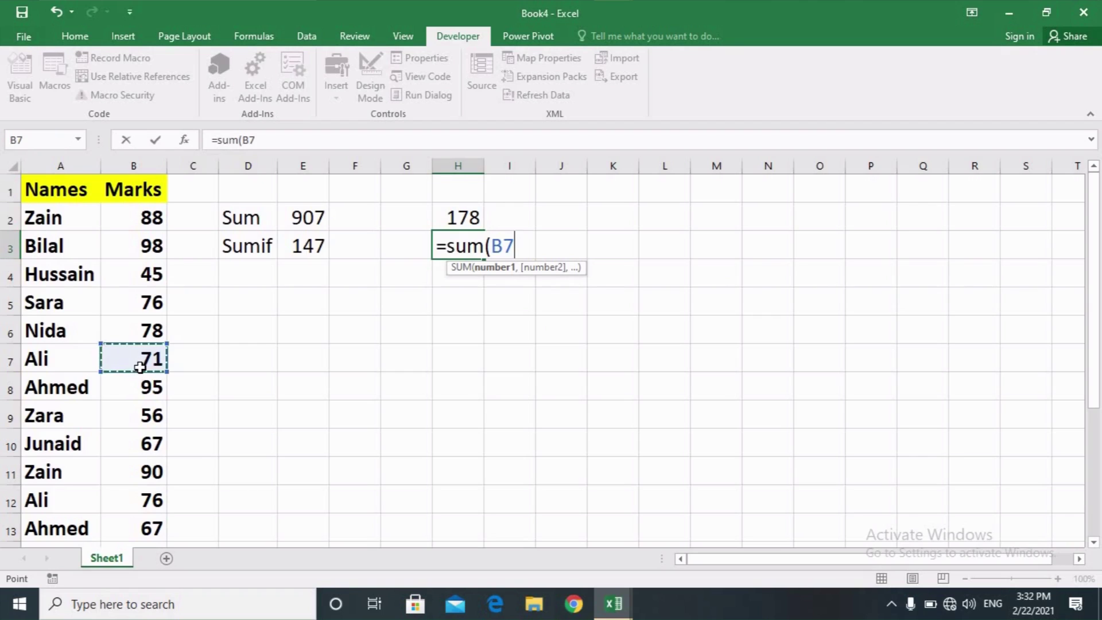
text(,)
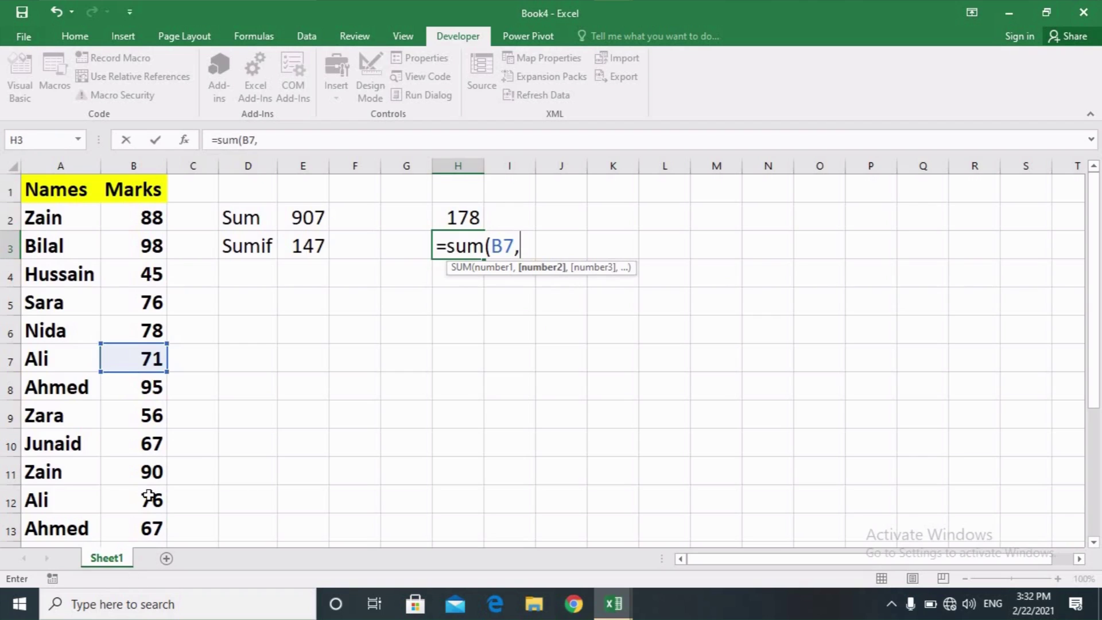
click(148, 496)
key(Return)
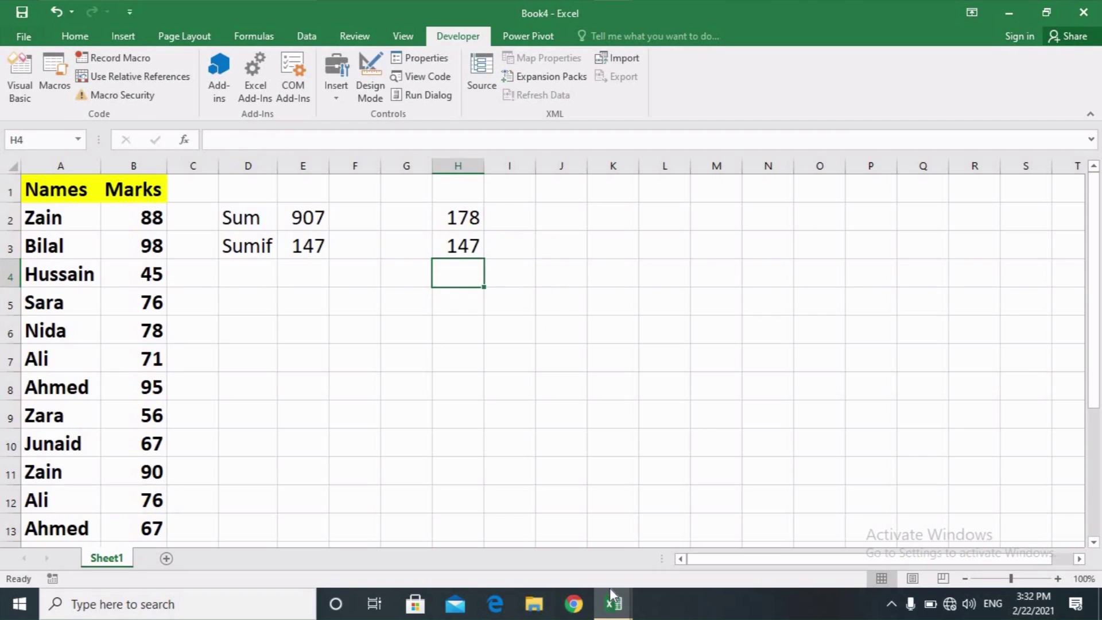
mouse_move(613, 603)
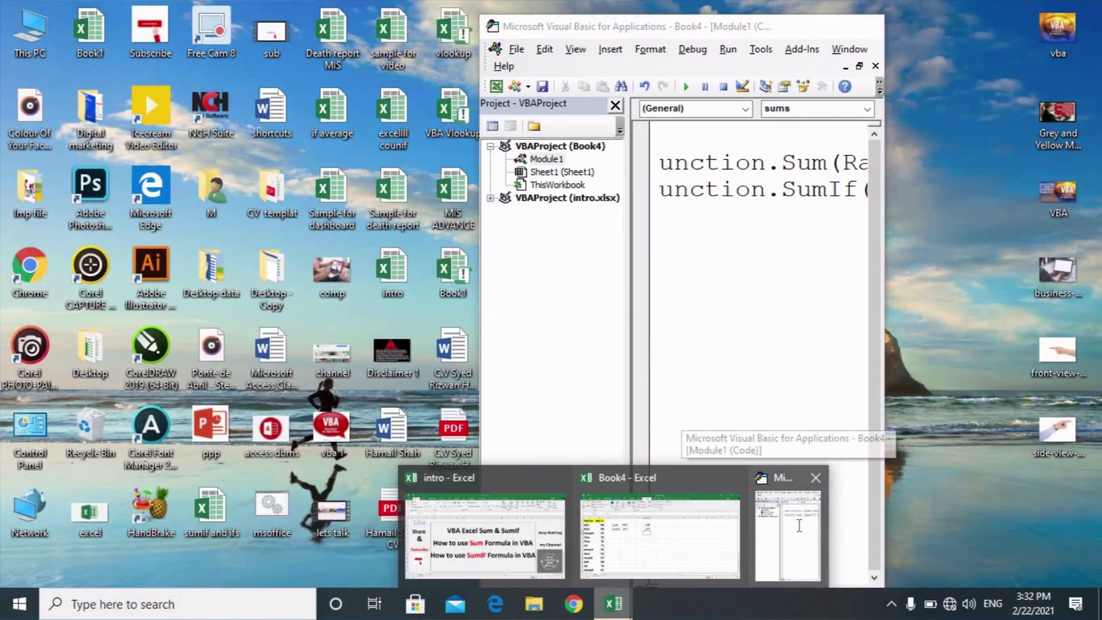
Step: Bring the VBA editor back maximized and scroll to review the full sums macro
click(799, 526)
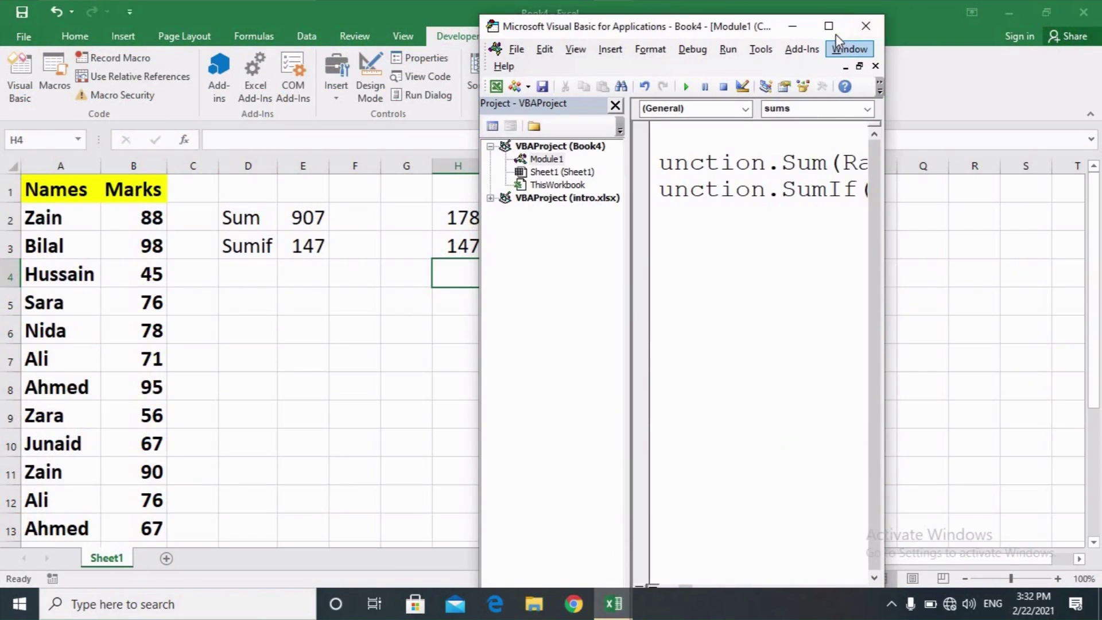
double_click(834, 33)
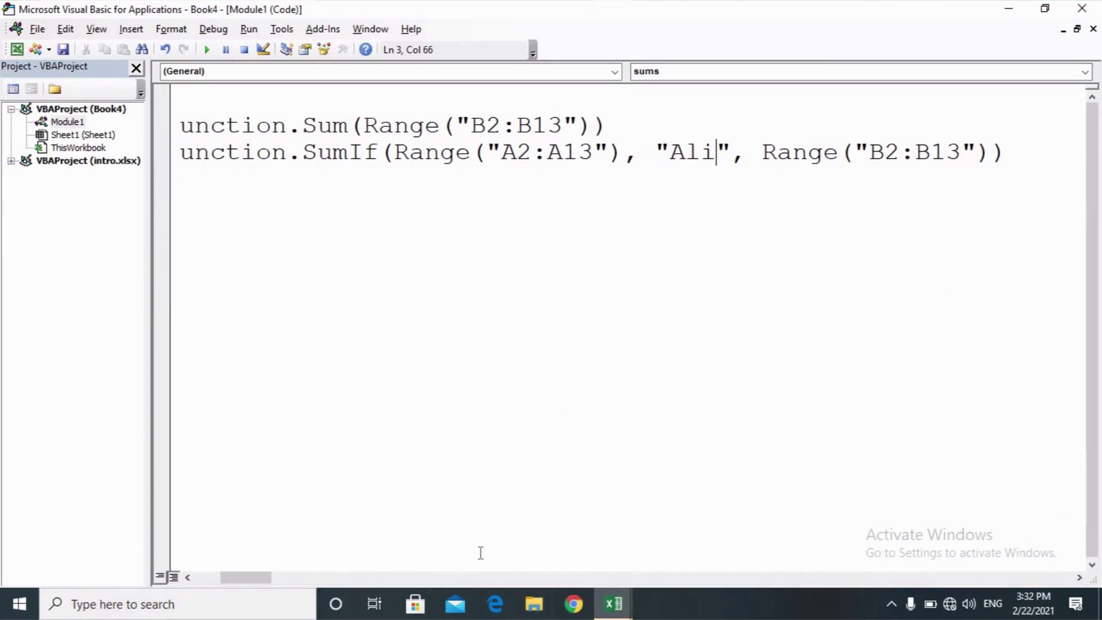
drag(246, 578, 232, 576)
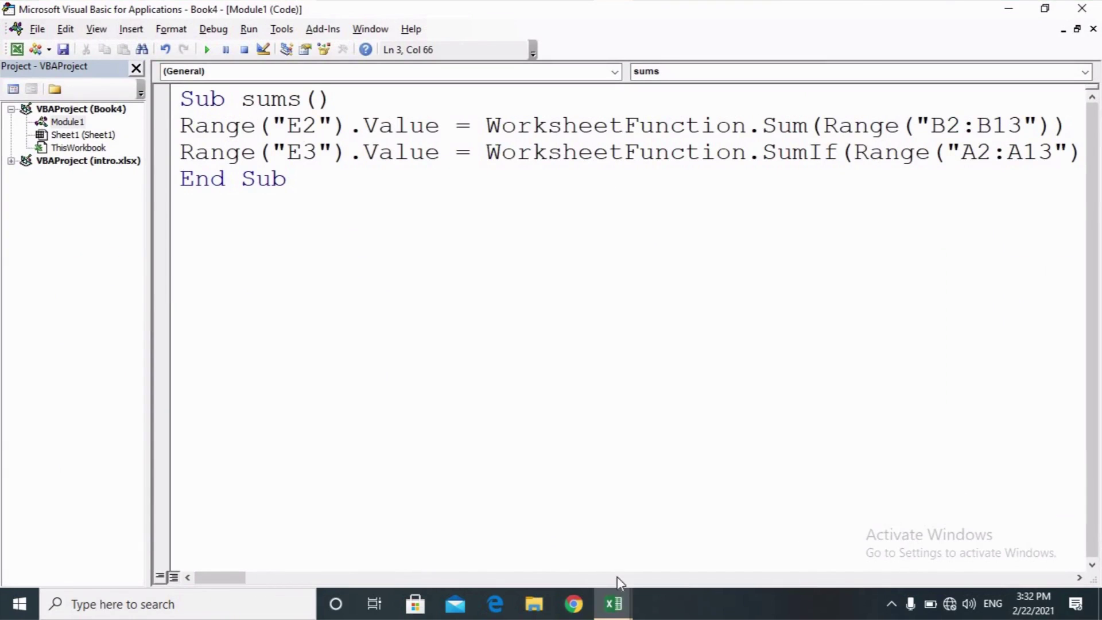
mouse_move(613, 604)
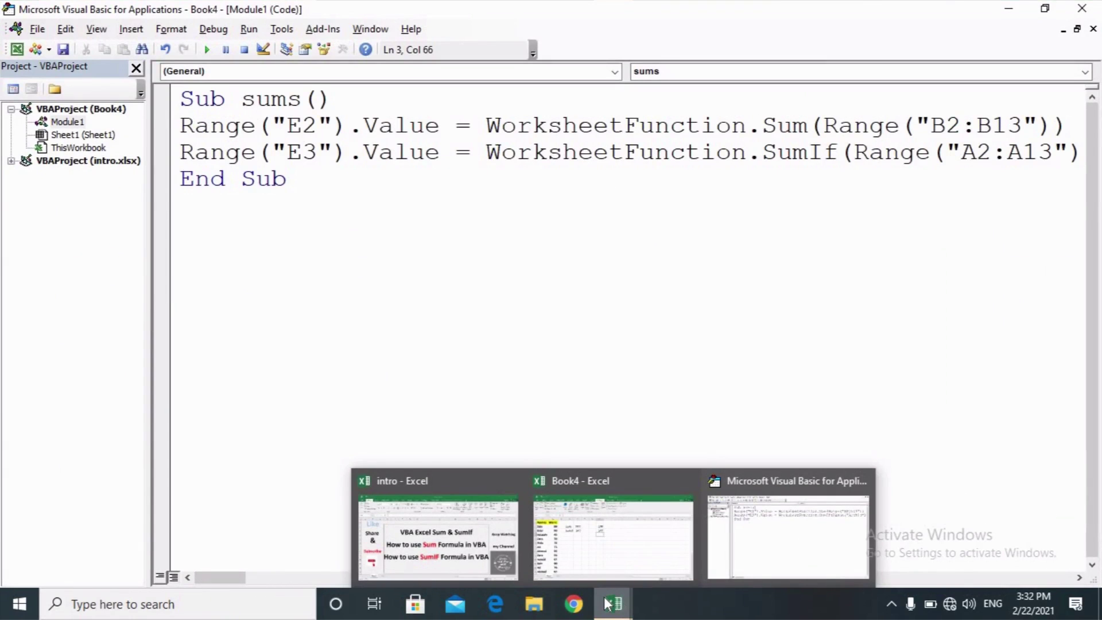
click(404, 552)
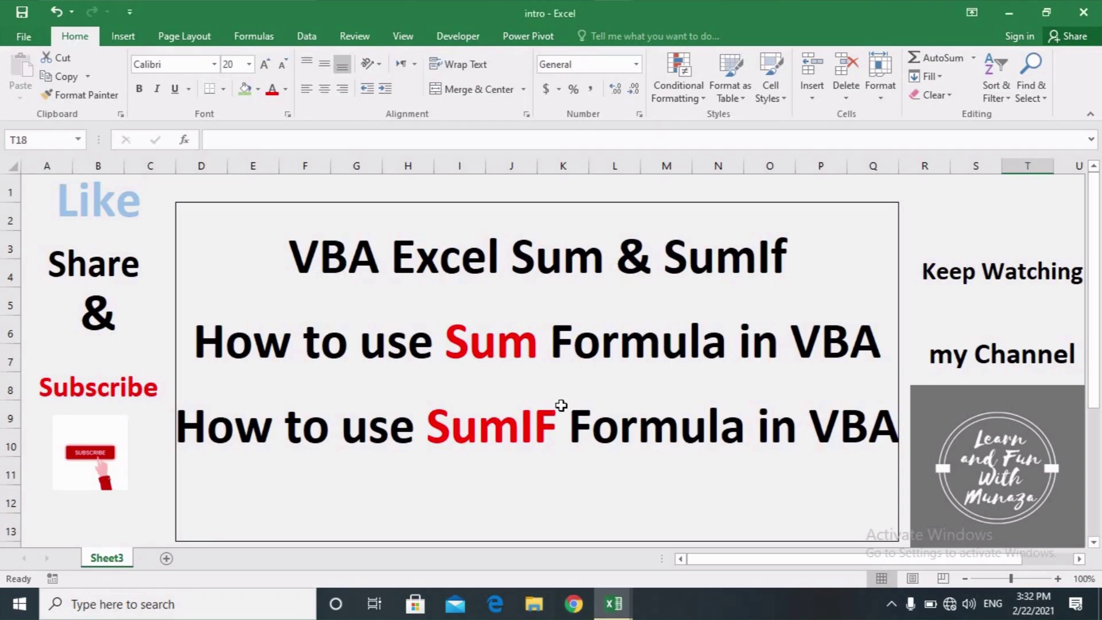